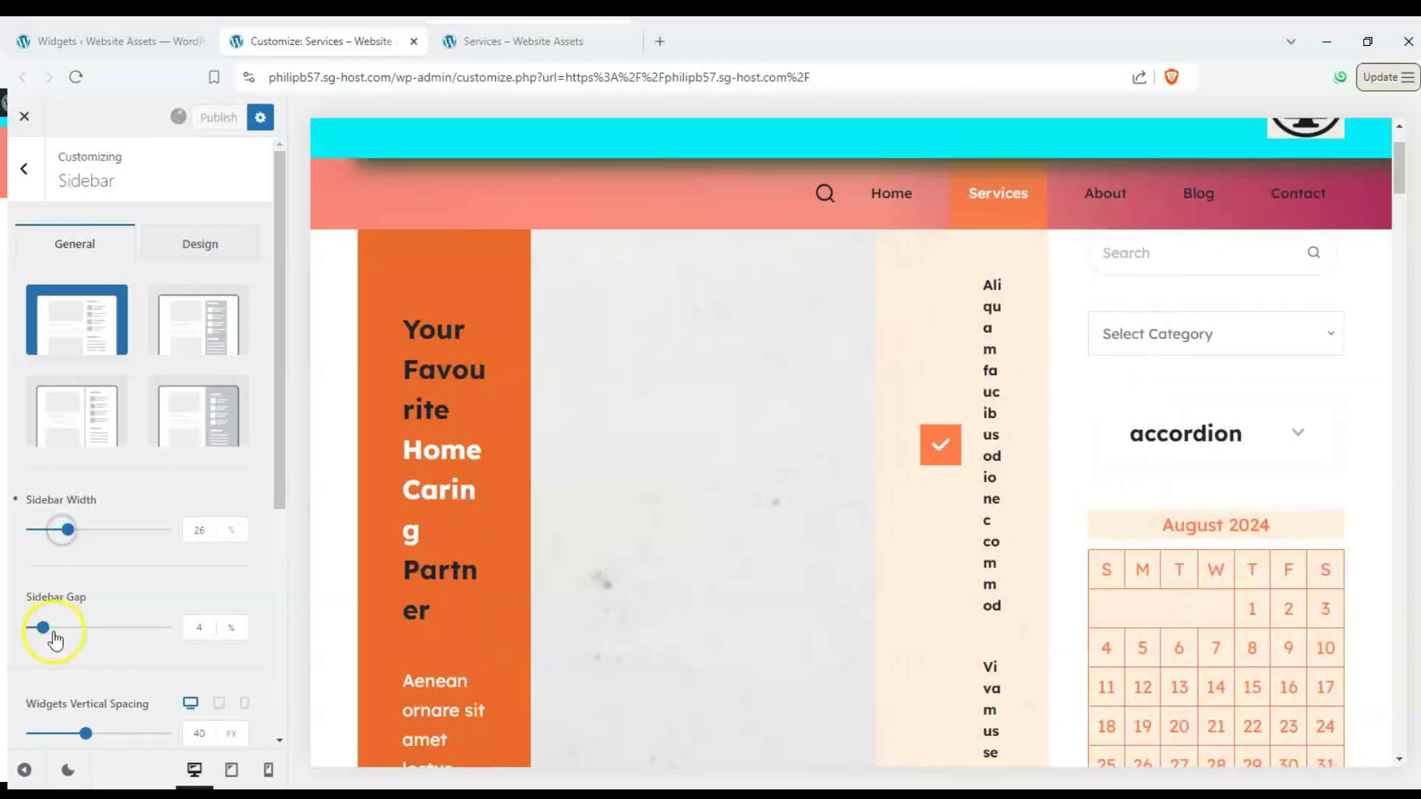
drag(54, 639, 104, 609)
scroll(99, 608, down, 2)
scroll(128, 610, down, 2)
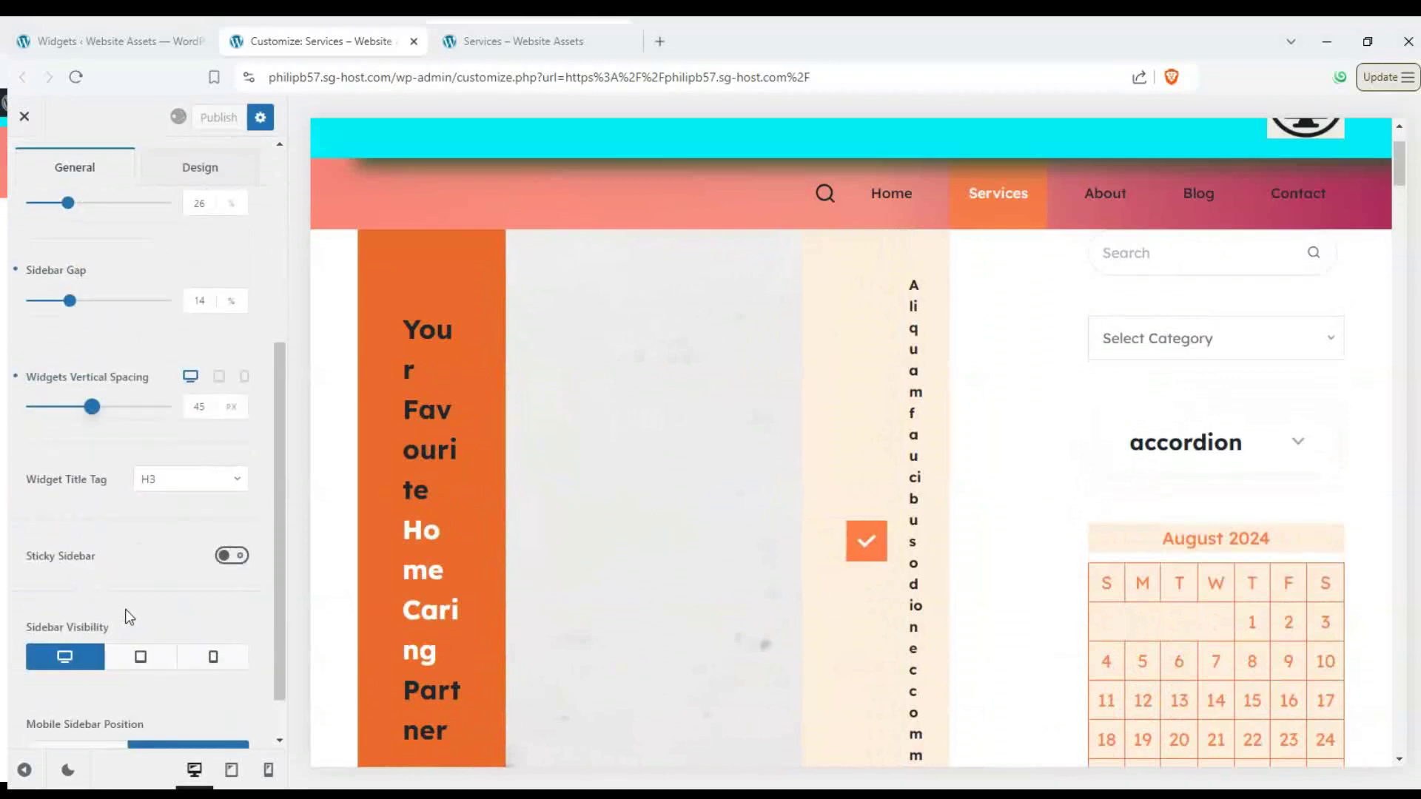
scroll(125, 609, down, 1)
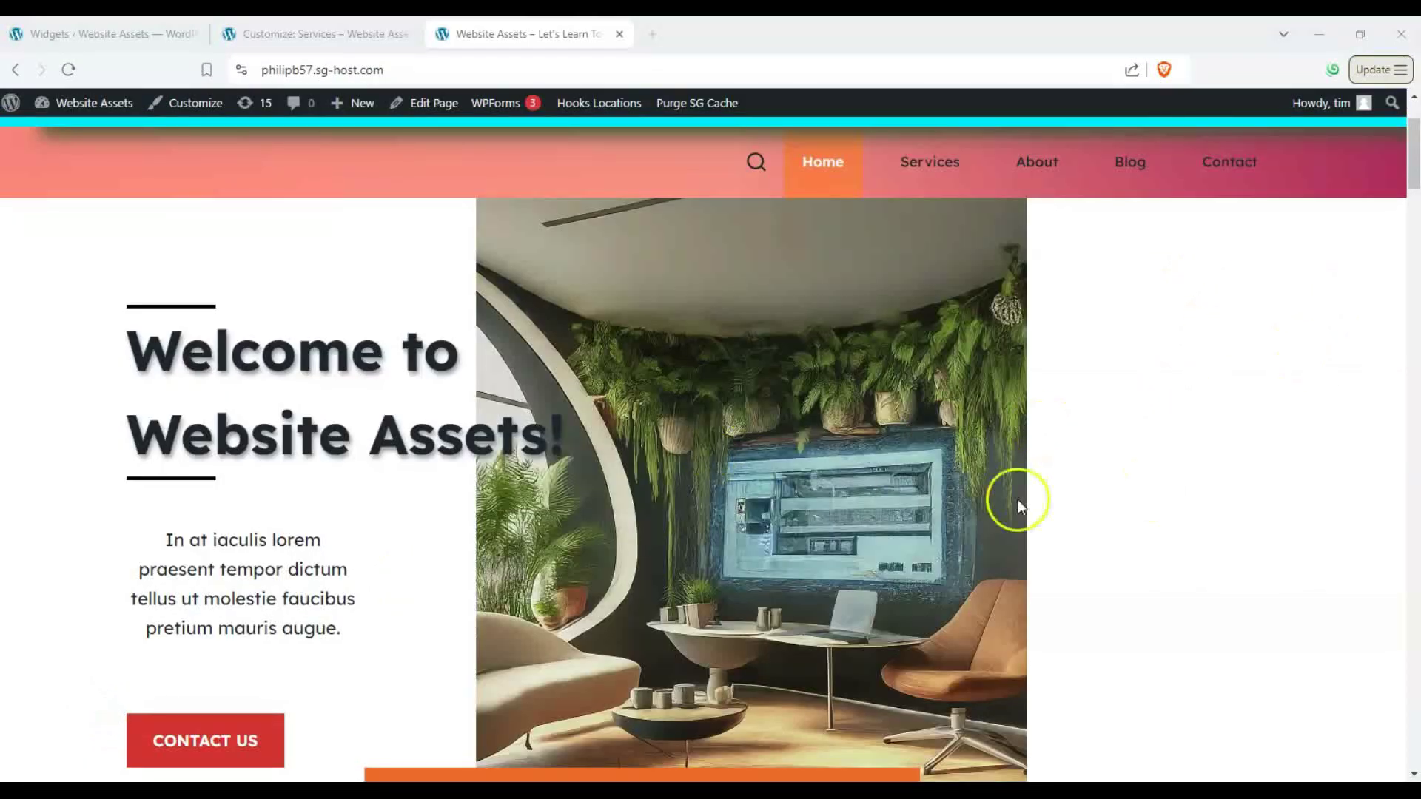
scroll(1098, 440, down, 4)
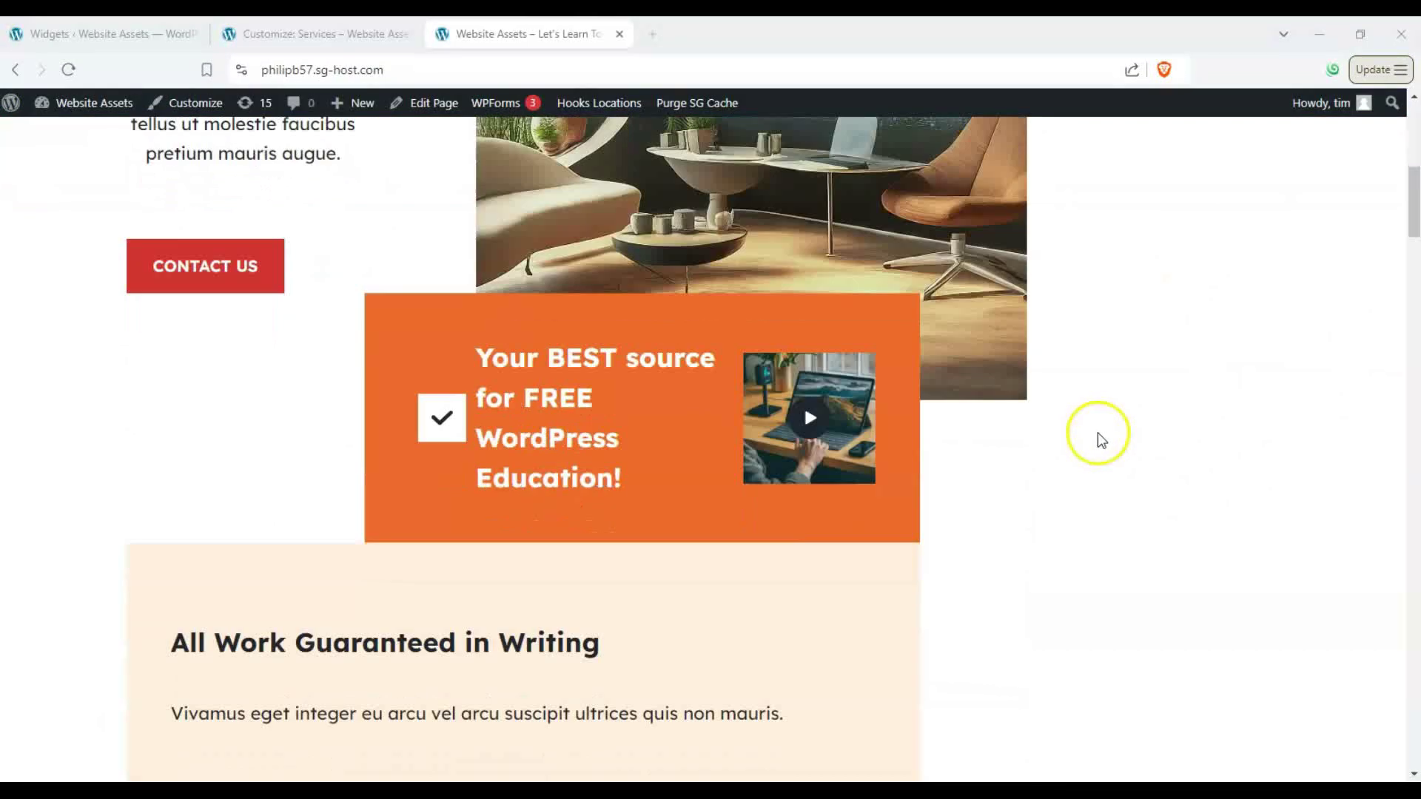
scroll(1097, 434, down, 8)
scroll(1100, 434, up, 4)
scroll(1099, 431, up, 5)
scroll(1090, 432, up, 5)
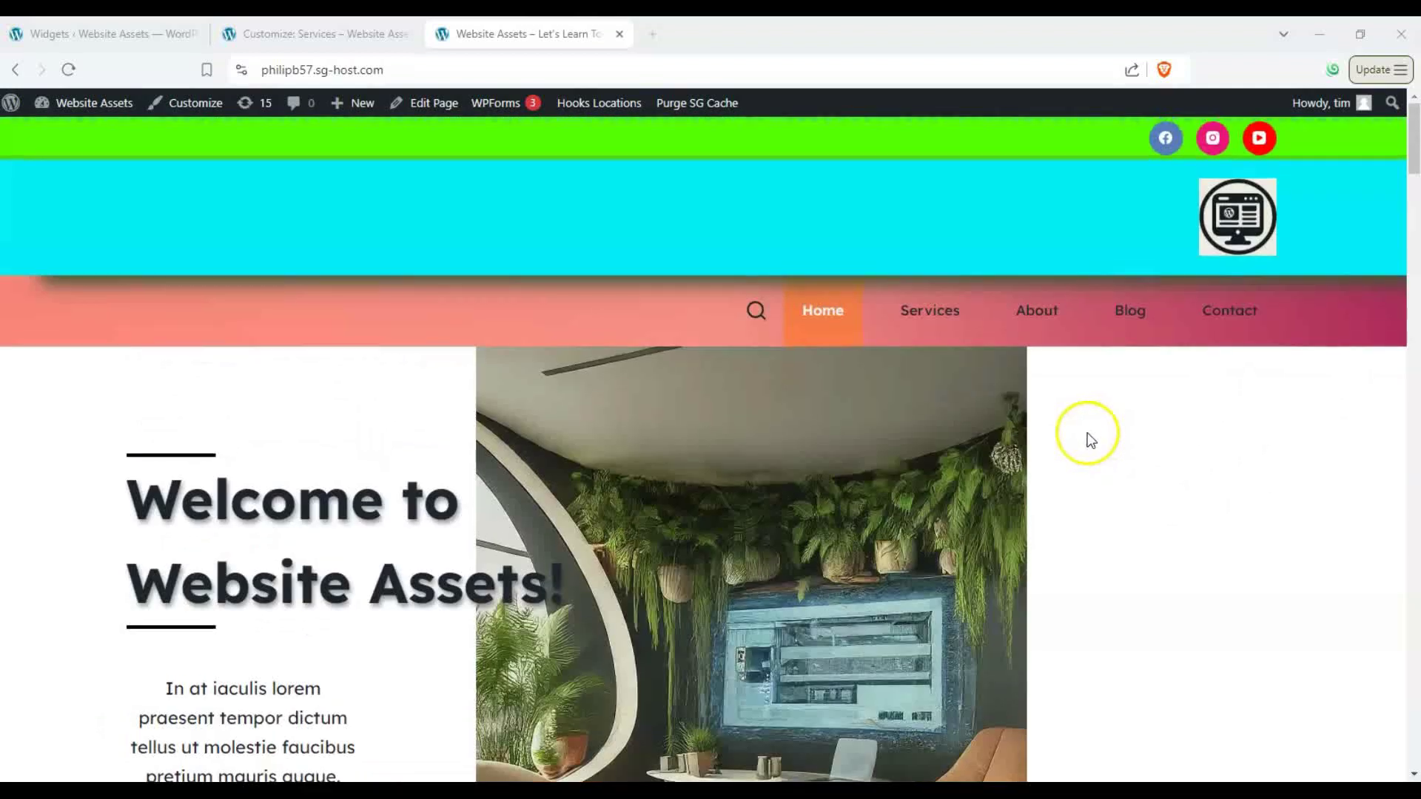
View the live Services page, then return to the Customizer tab
click(928, 313)
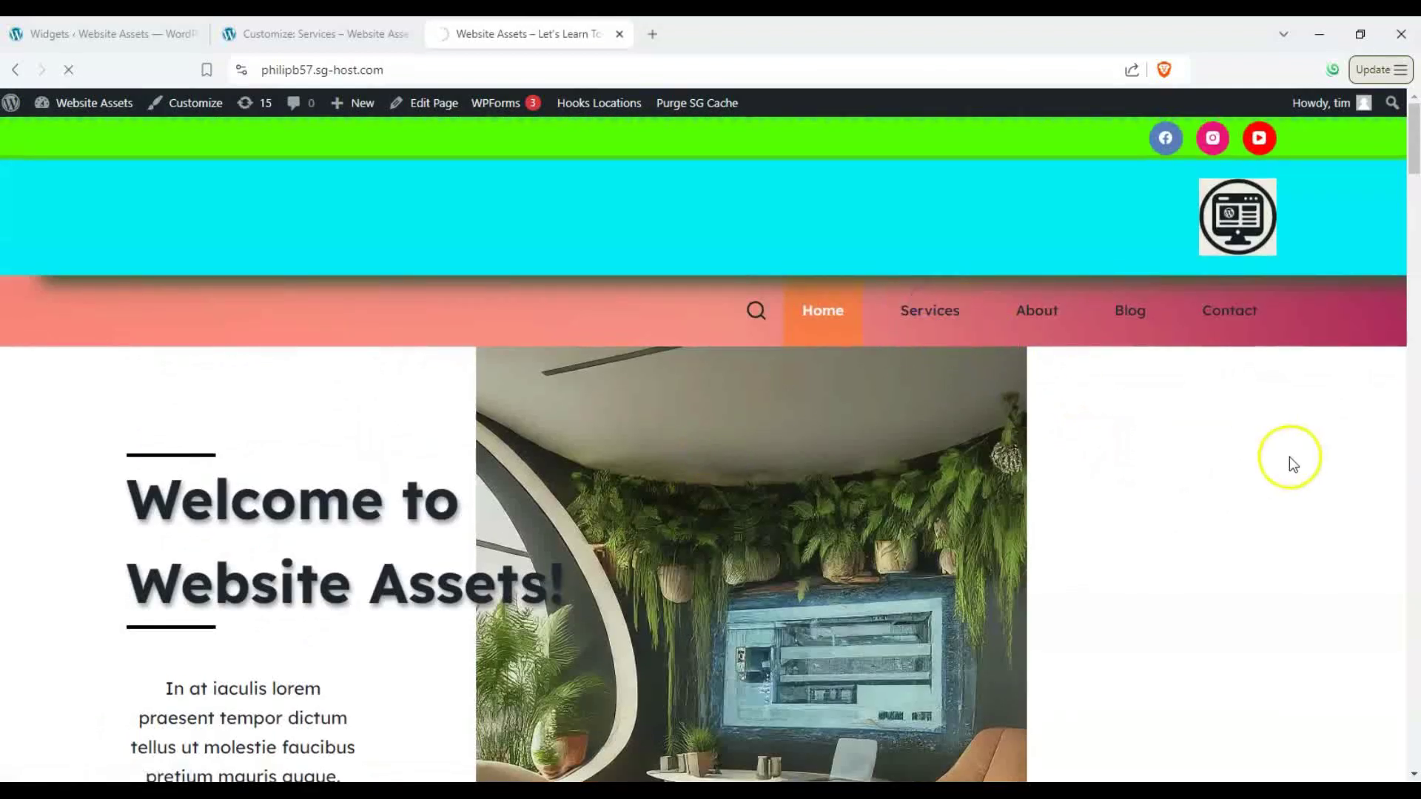
scroll(1188, 434, down, 6)
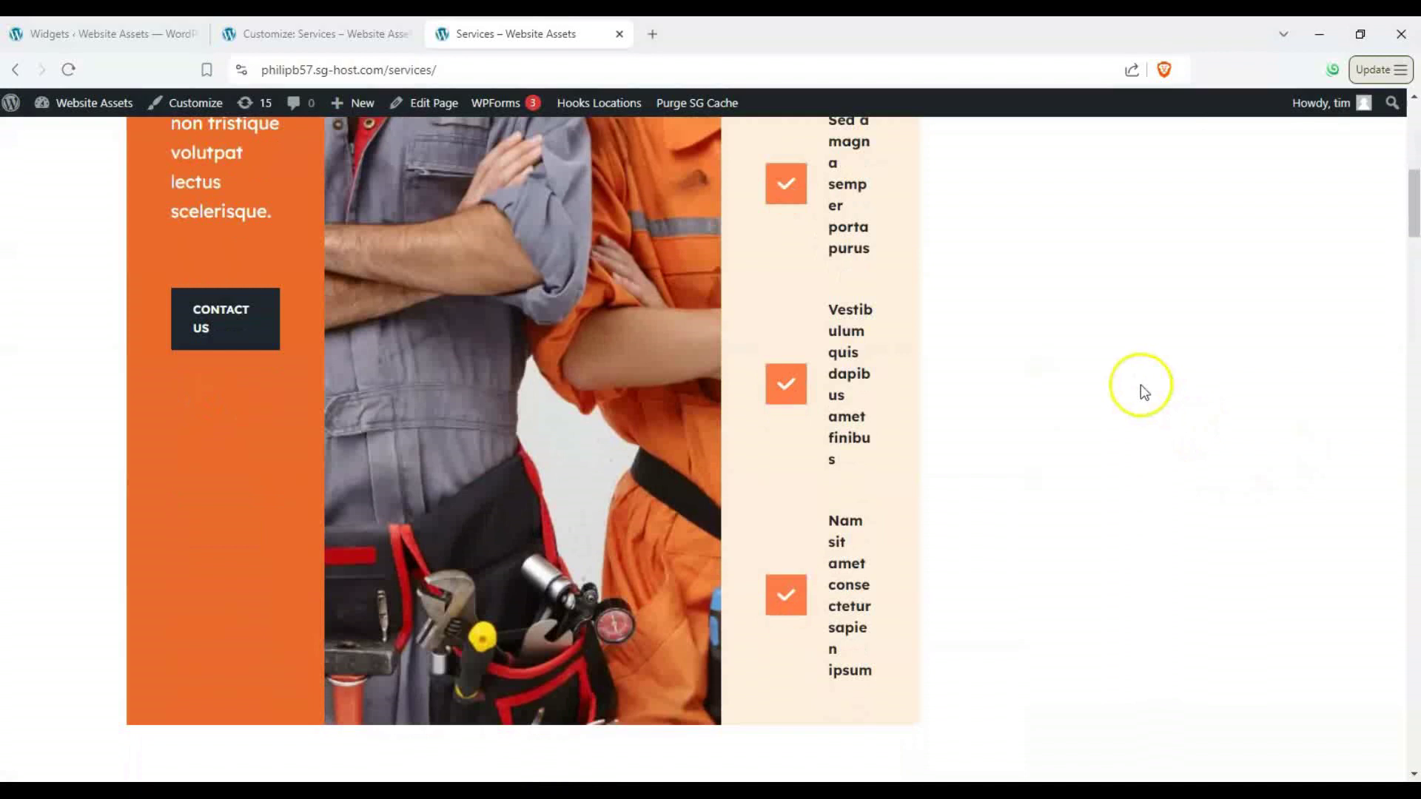
scroll(922, 456, down, 4)
scroll(993, 450, up, 2)
scroll(1033, 427, up, 4)
scroll(1088, 433, up, 2)
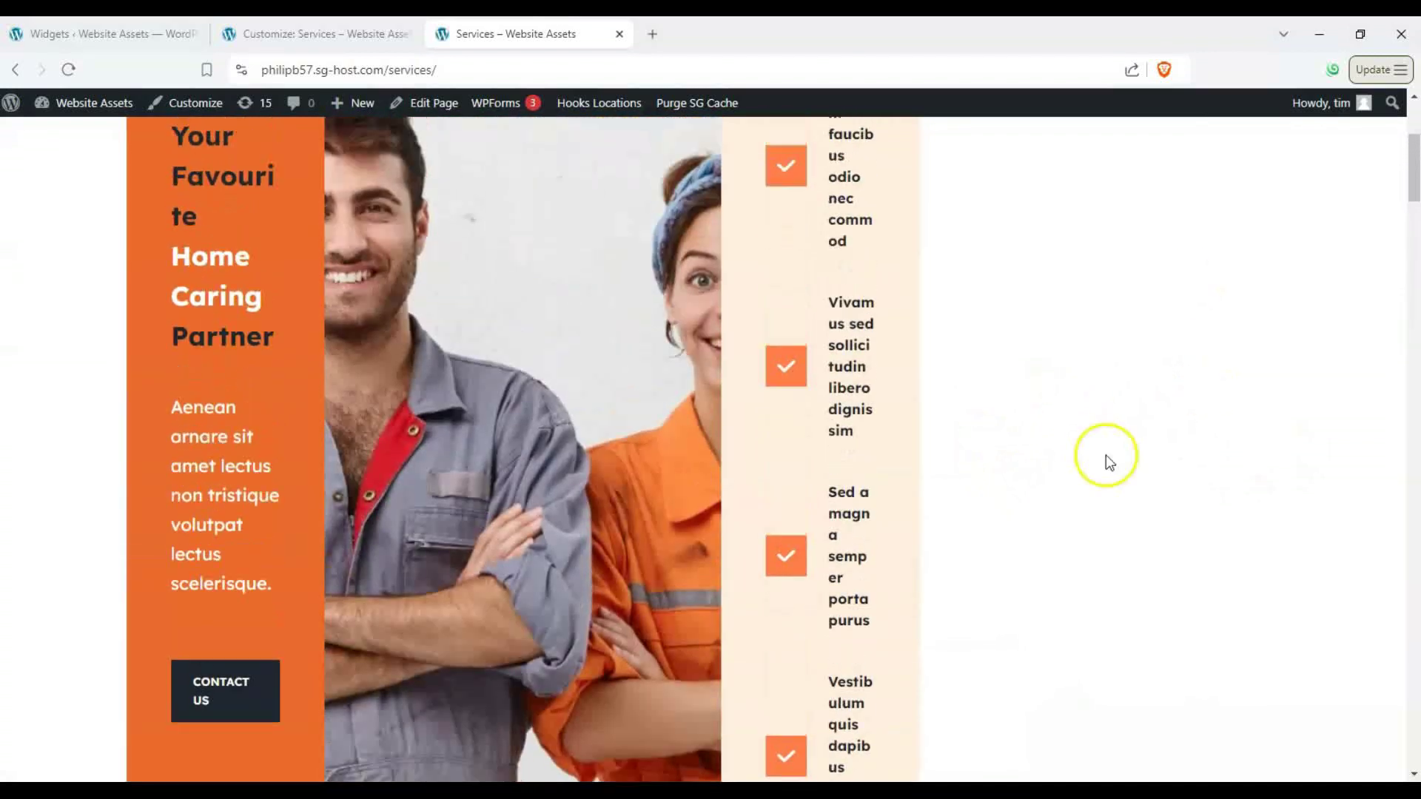
scroll(1099, 466, up, 3)
key(ctrl+shift+Tab)
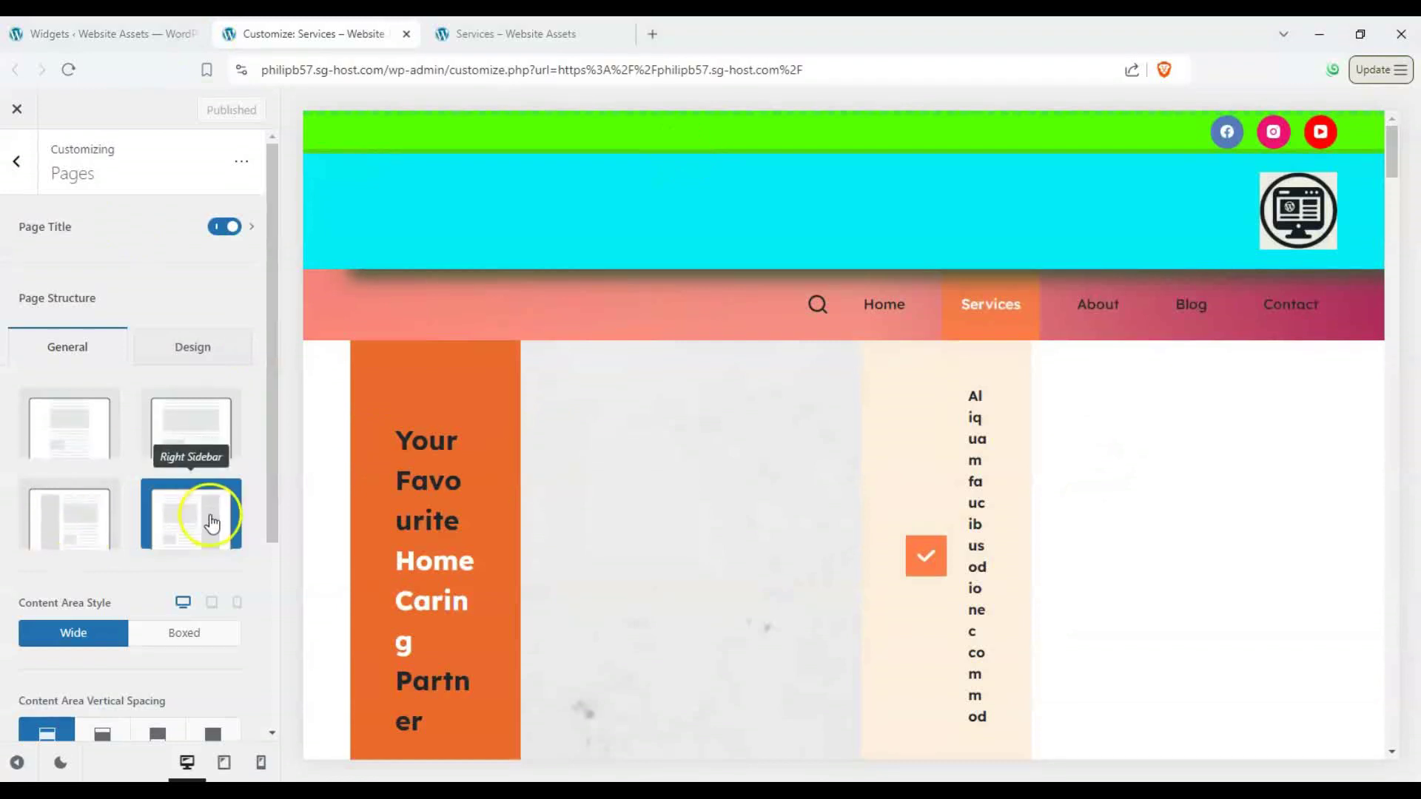
scroll(1262, 589, down, 3)
scroll(1218, 367, down, 3)
scroll(1192, 387, up, 5)
scroll(1116, 298, up, 2)
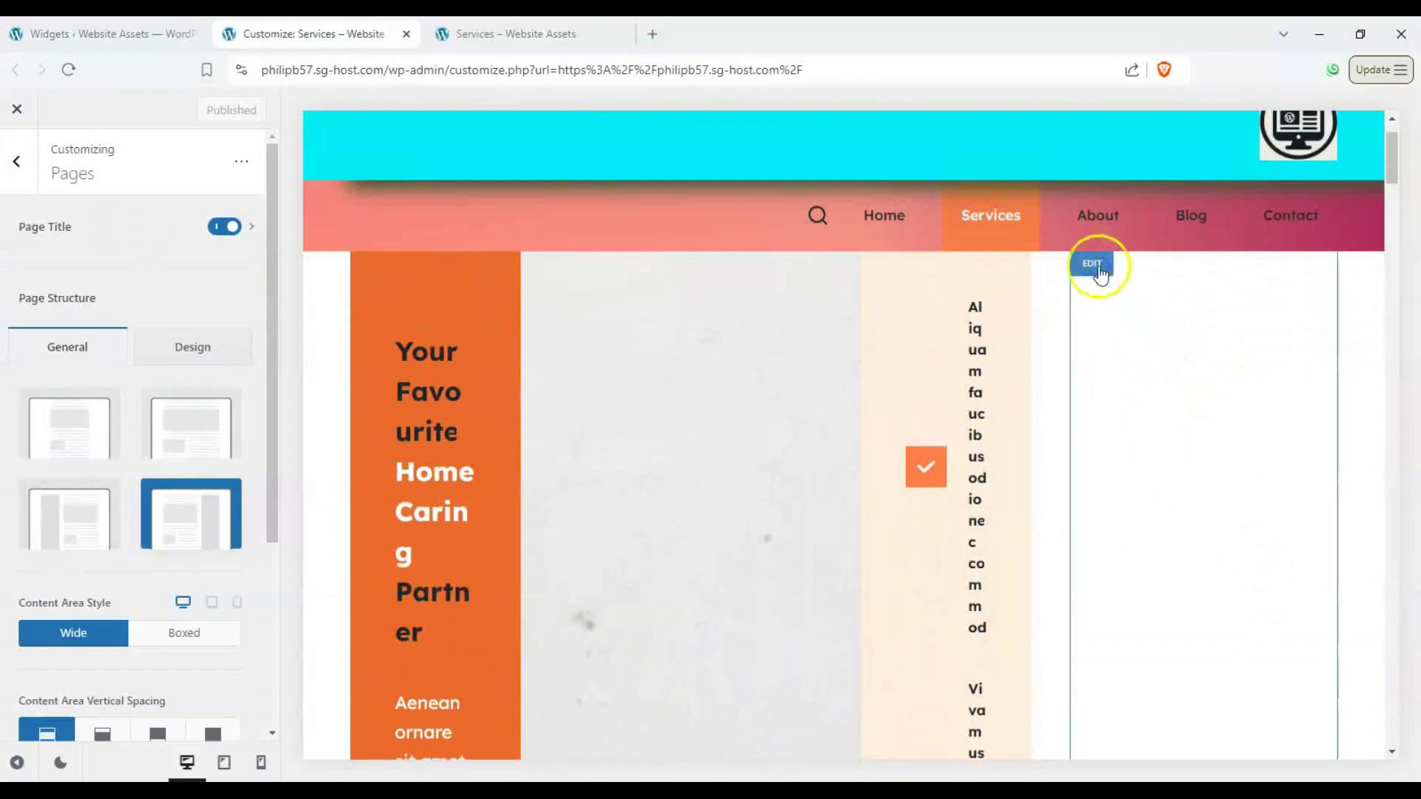
In the Customizer Sidebar settings, try the layout types and settle on Type 4
click(1159, 410)
click(17, 161)
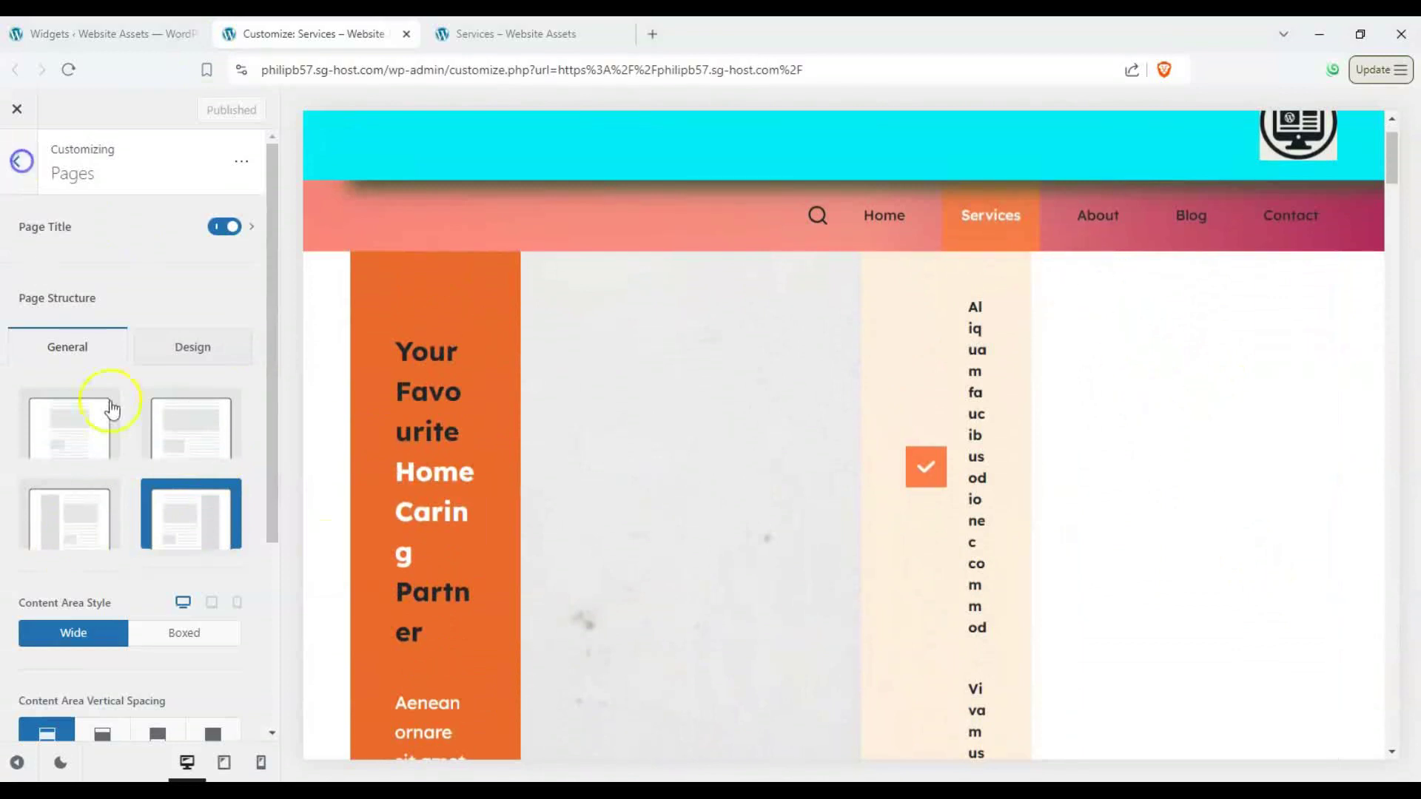
scroll(145, 318, up, 3)
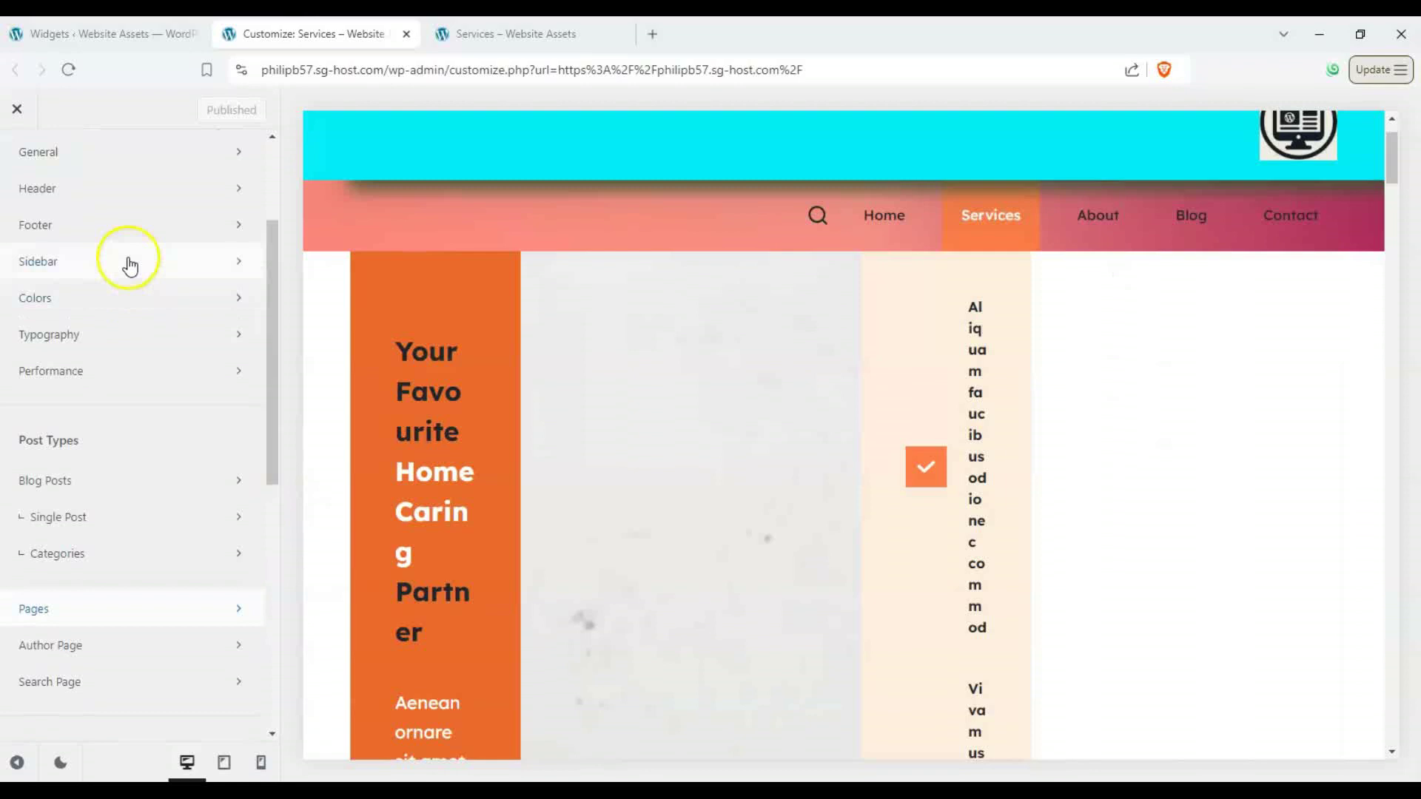
scroll(128, 276, up, 1)
click(104, 349)
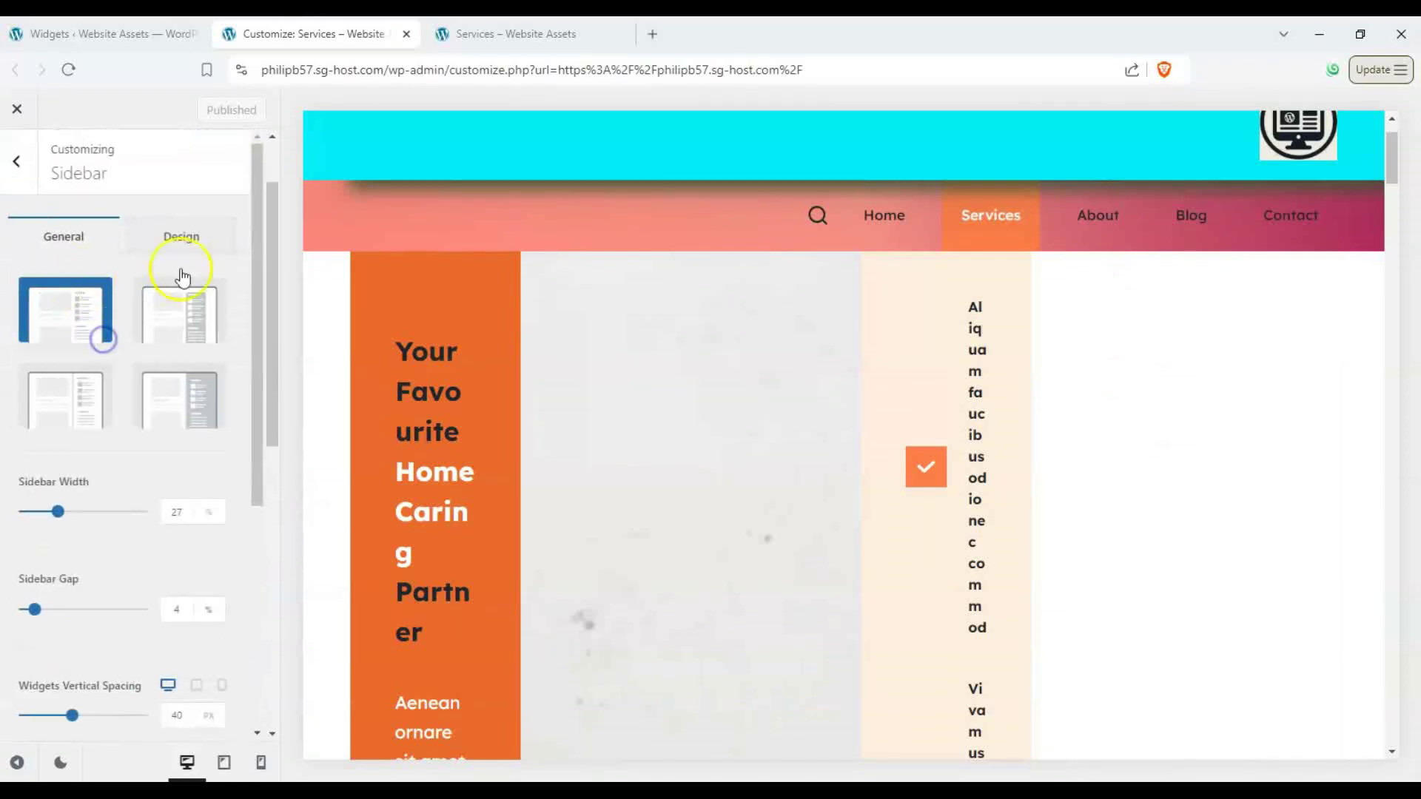
click(161, 413)
click(168, 312)
click(73, 402)
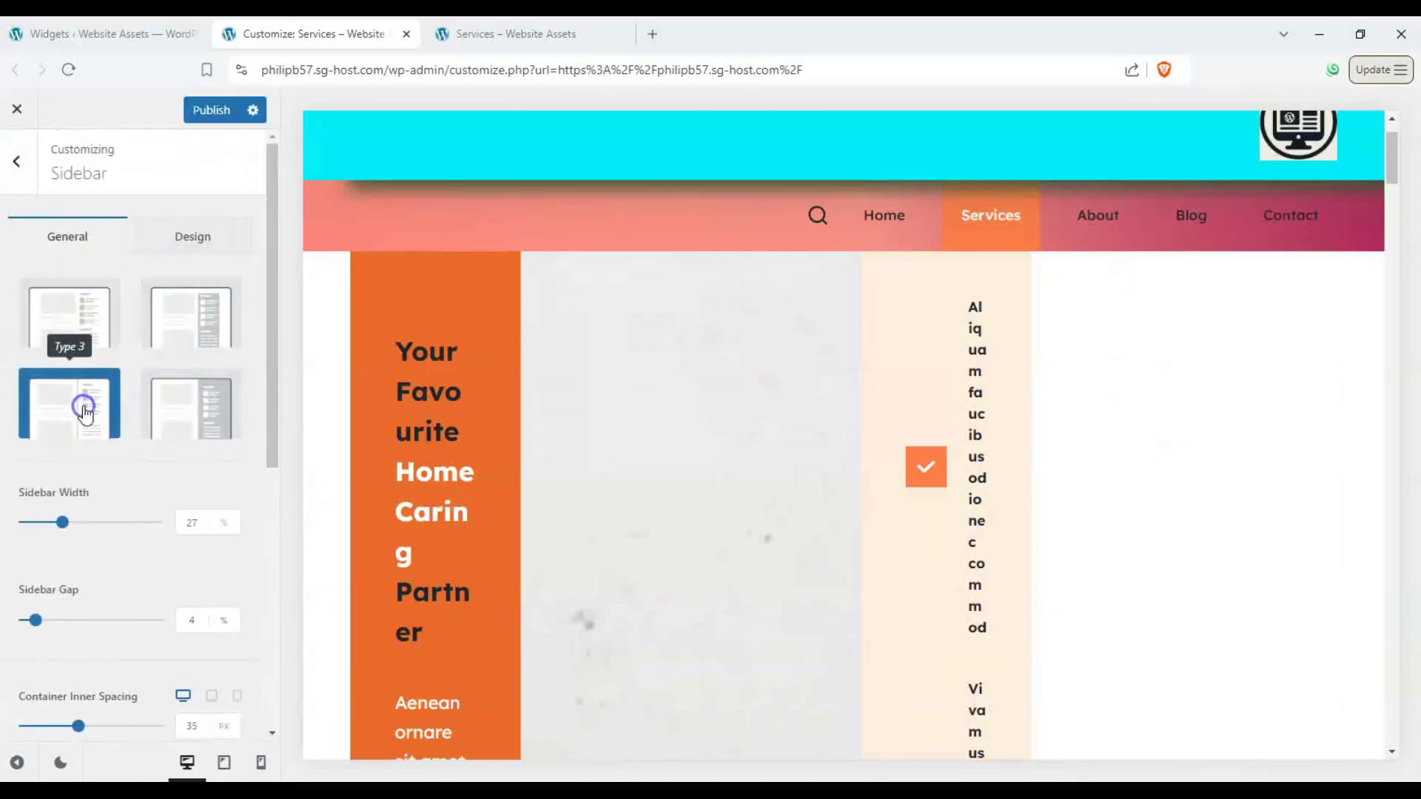
click(224, 324)
click(189, 389)
scroll(101, 521, down, 2)
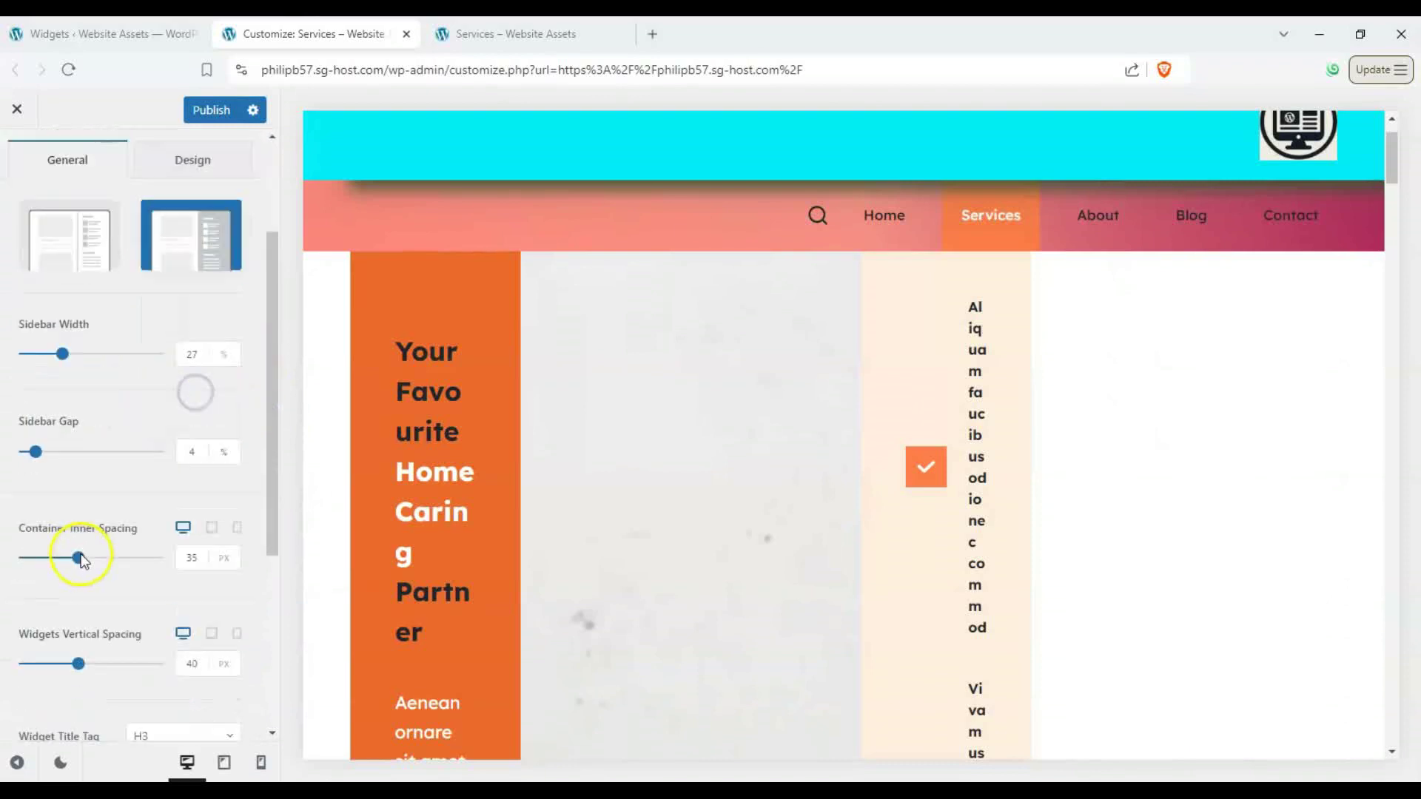
scroll(79, 555, down, 3)
scroll(85, 552, down, 1)
scroll(95, 555, up, 5)
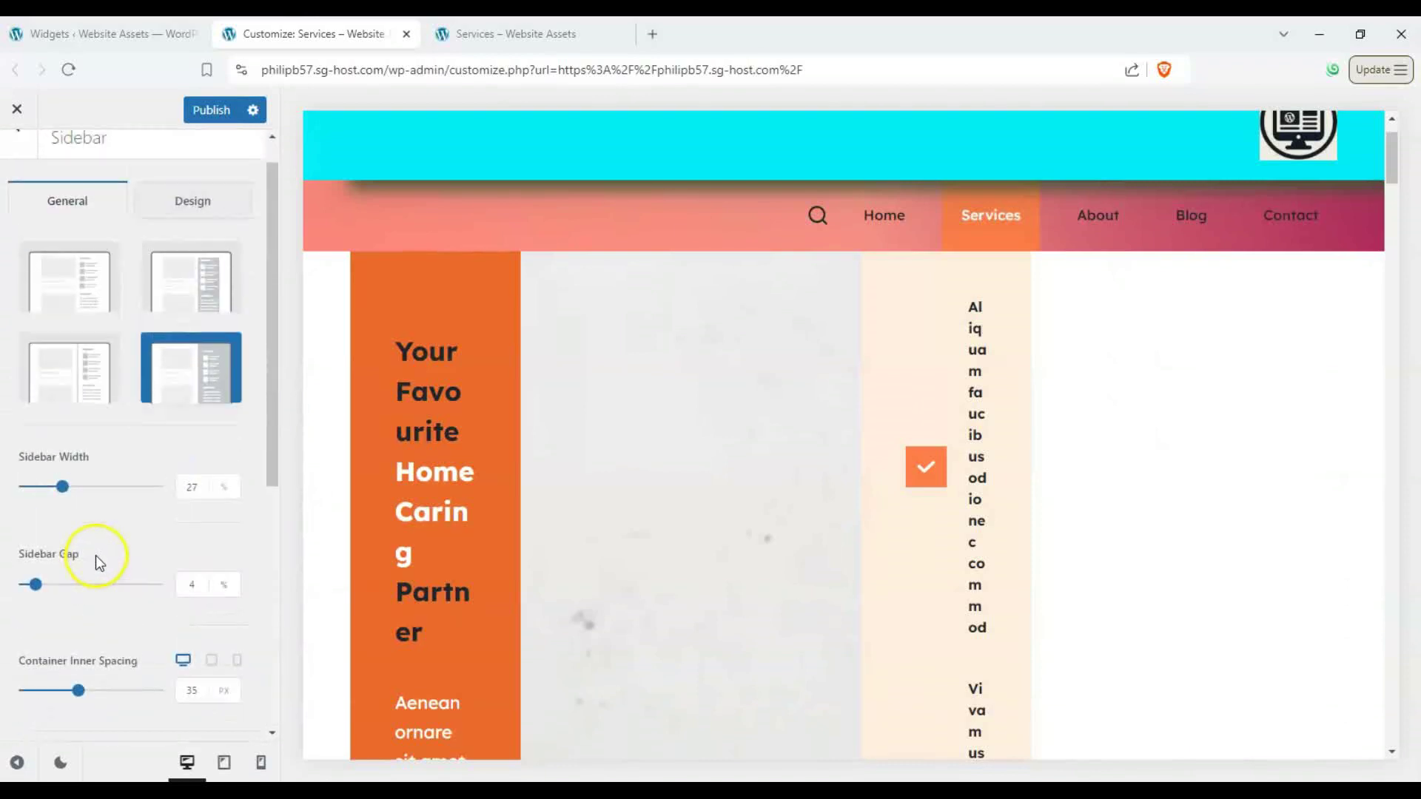
scroll(112, 491, up, 1)
scroll(1030, 502, down, 1)
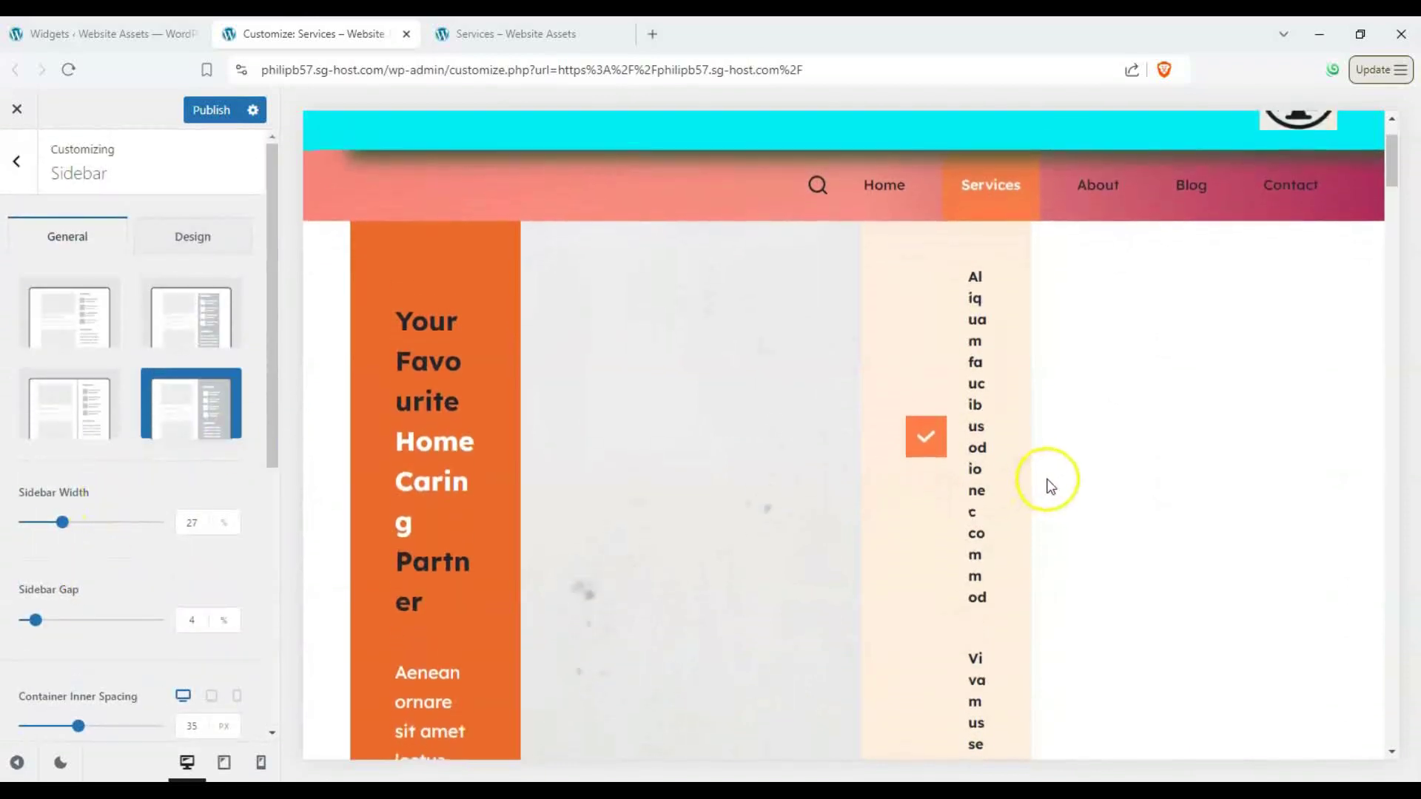
scroll(1032, 483, up, 2)
mouse_move(1158, 459)
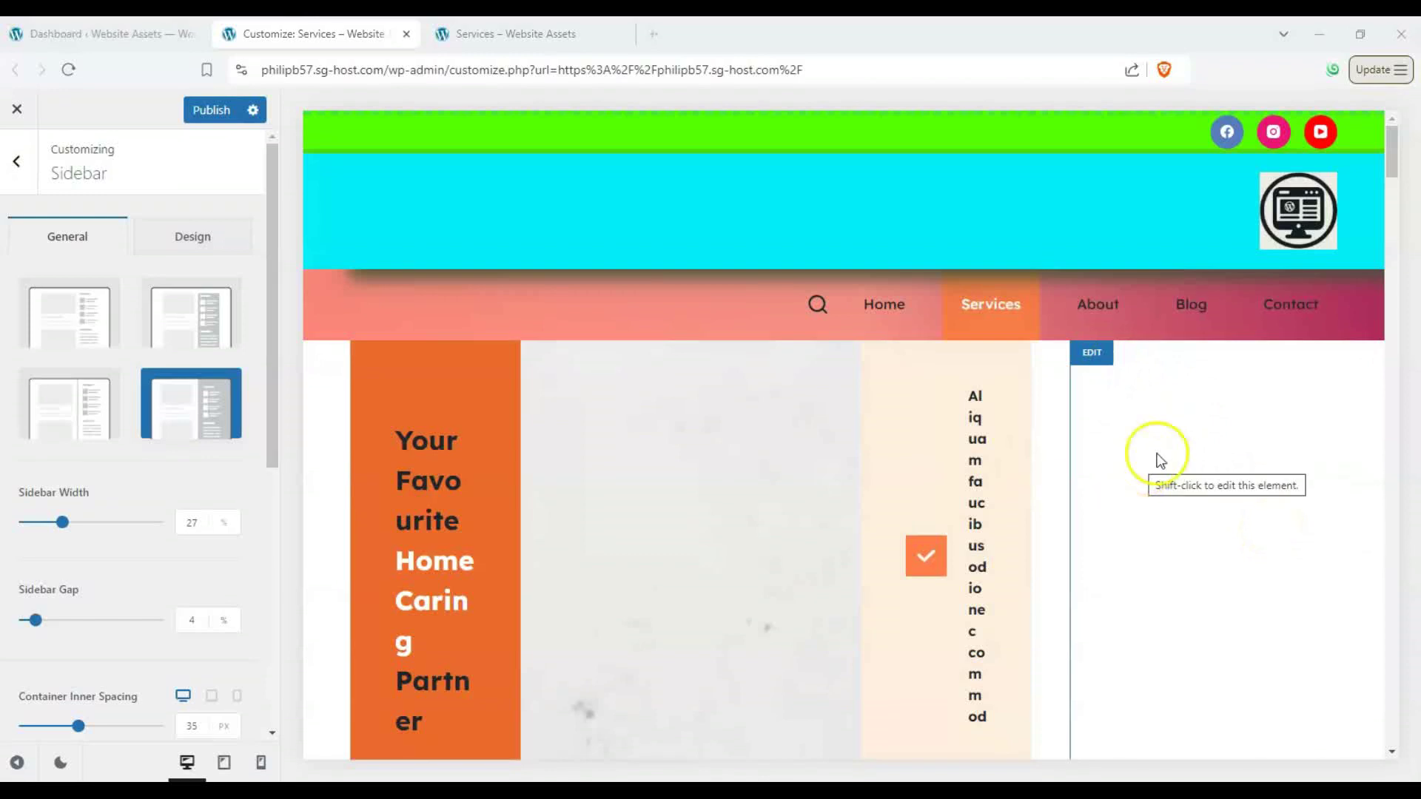
scroll(1221, 397, down, 3)
scroll(1228, 387, up, 3)
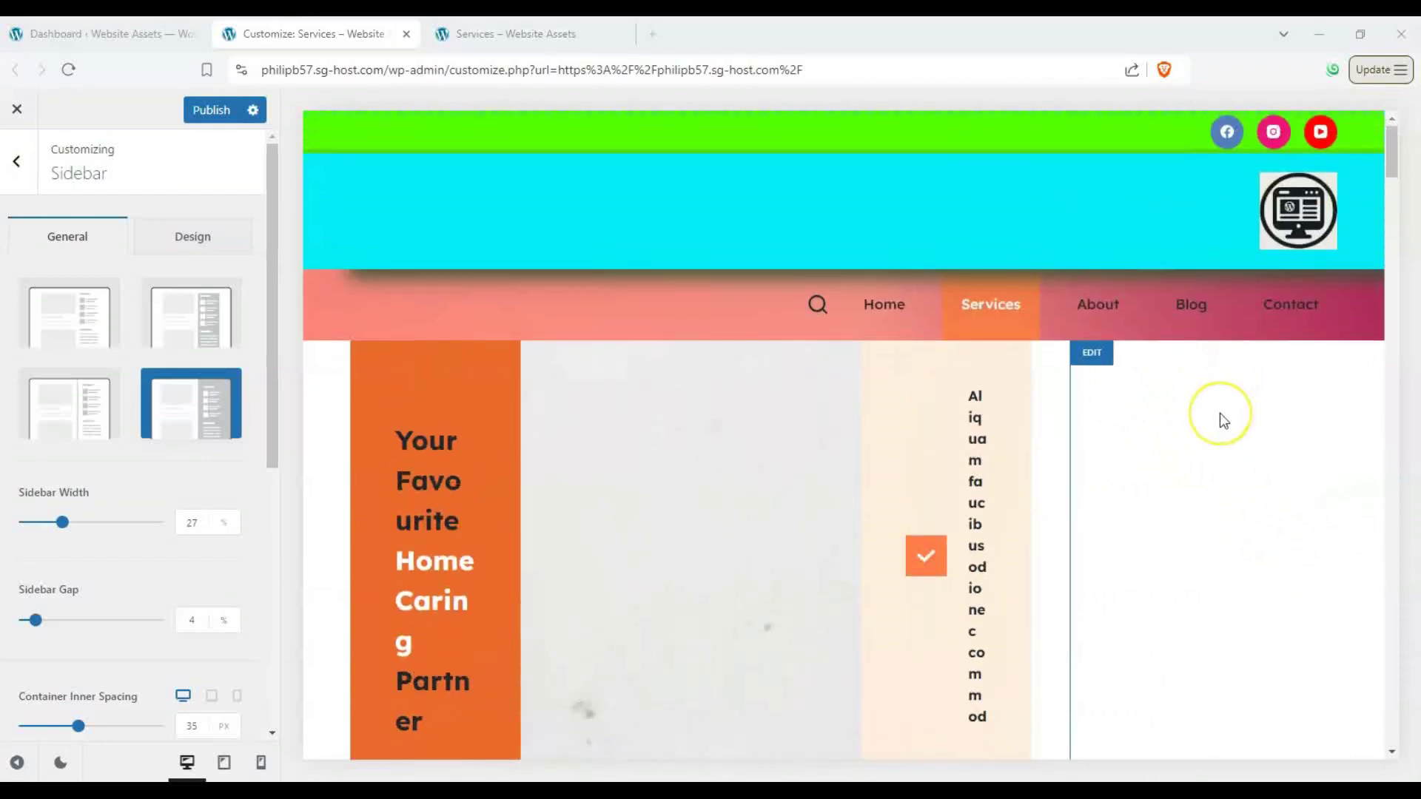
scroll(1220, 417, down, 2)
scroll(1218, 422, up, 1)
scroll(1216, 422, up, 1)
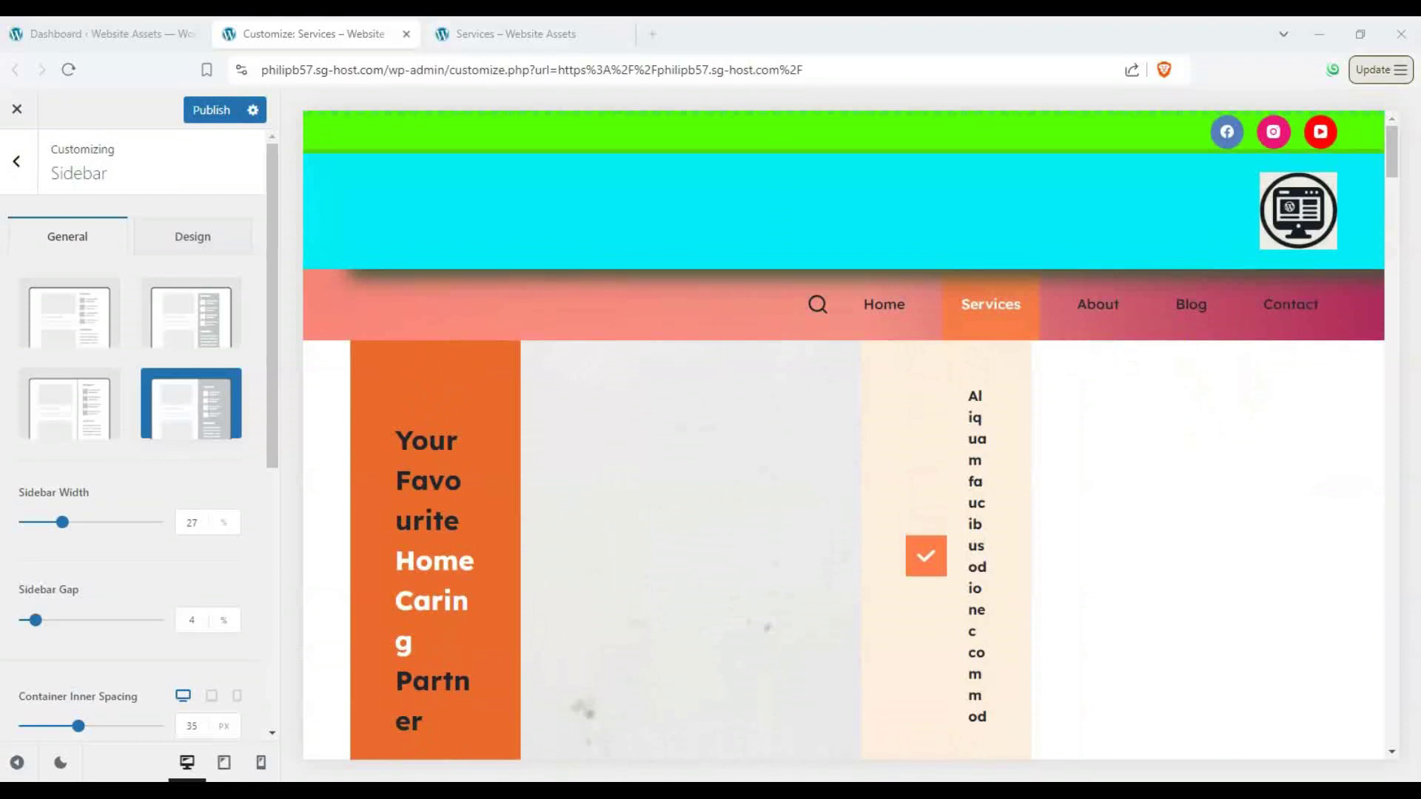
Switch over to the WordPress admin dashboard tab
key(ctrl+shift+Tab)
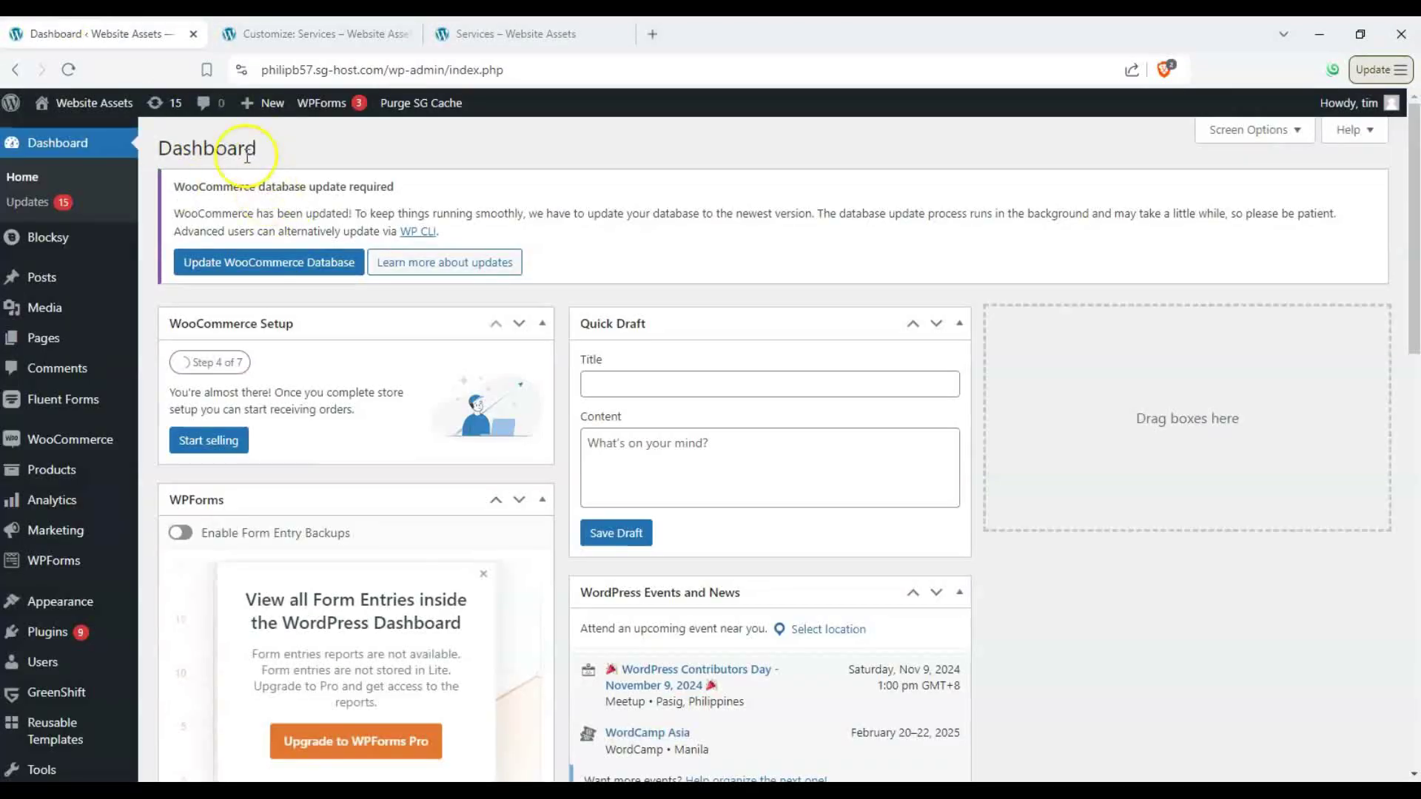
mouse_move(60, 601)
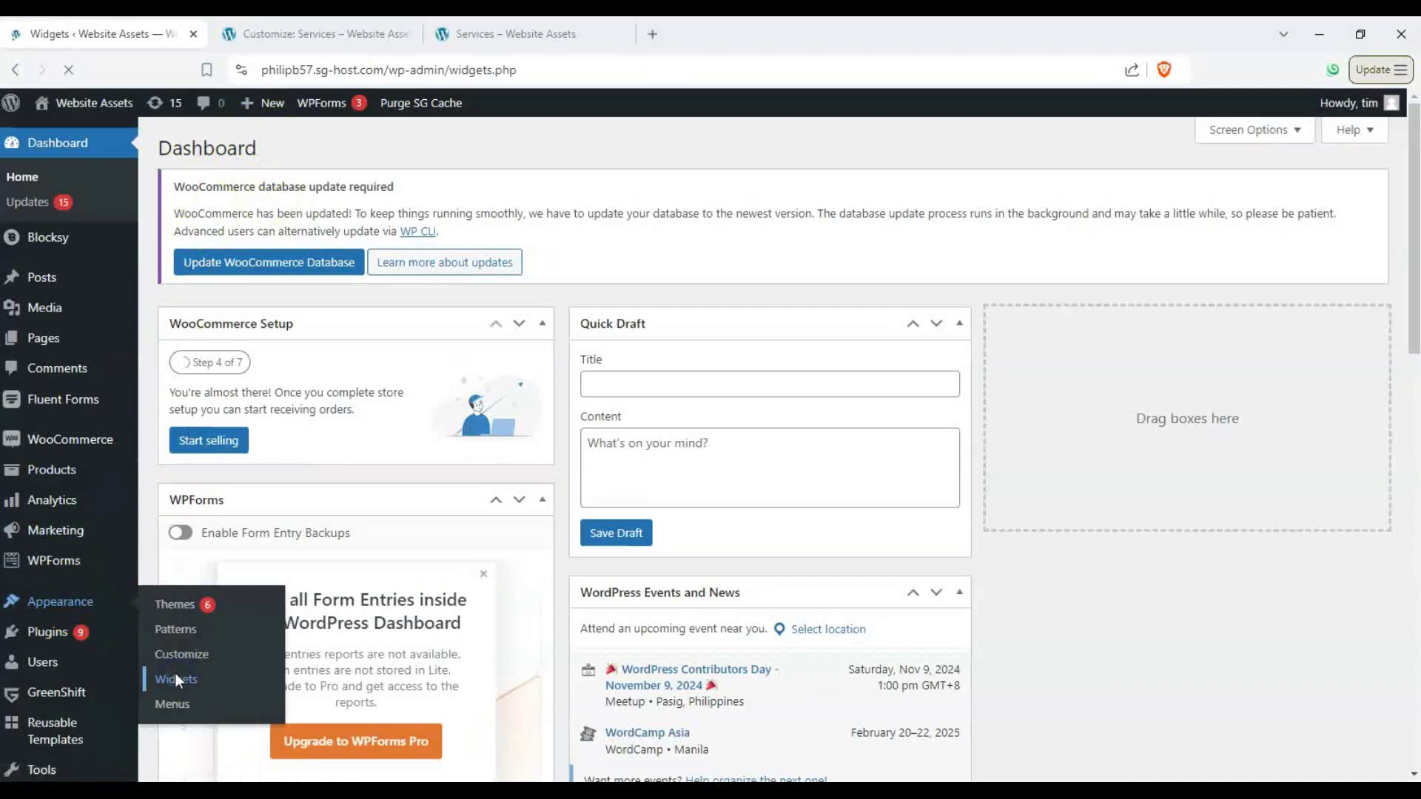
scroll(372, 403, down, 5)
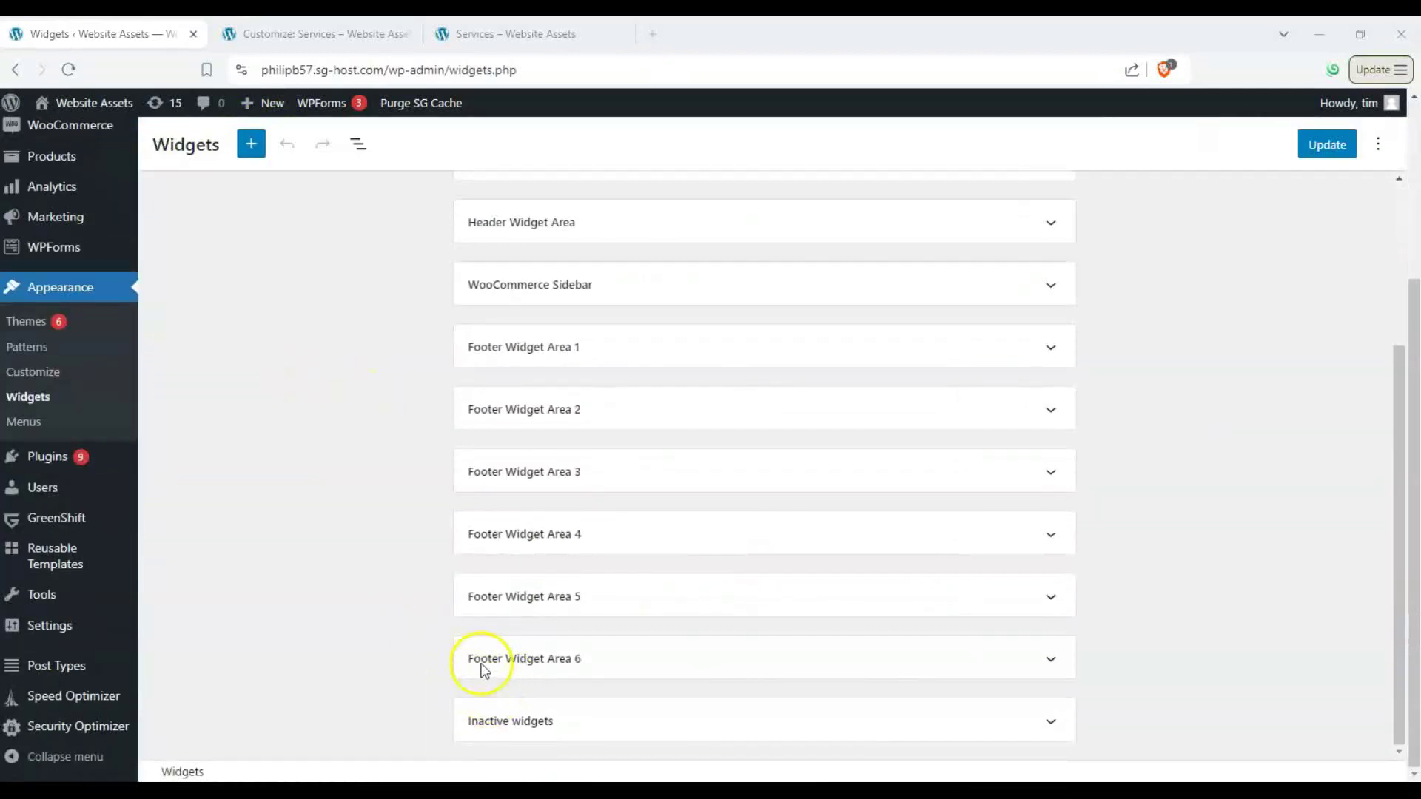
scroll(504, 632, up, 5)
scroll(507, 511, up, 1)
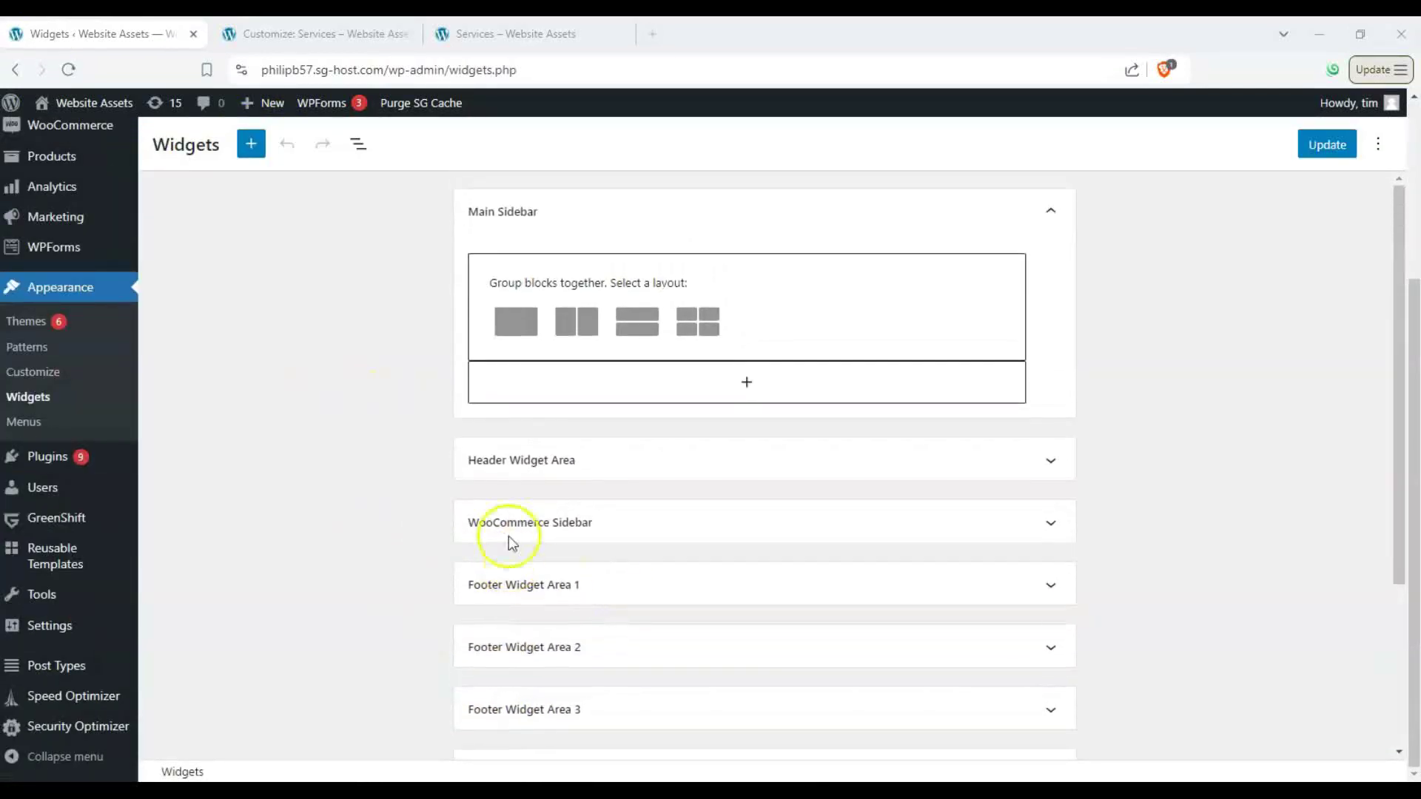
scroll(266, 448, up, 1)
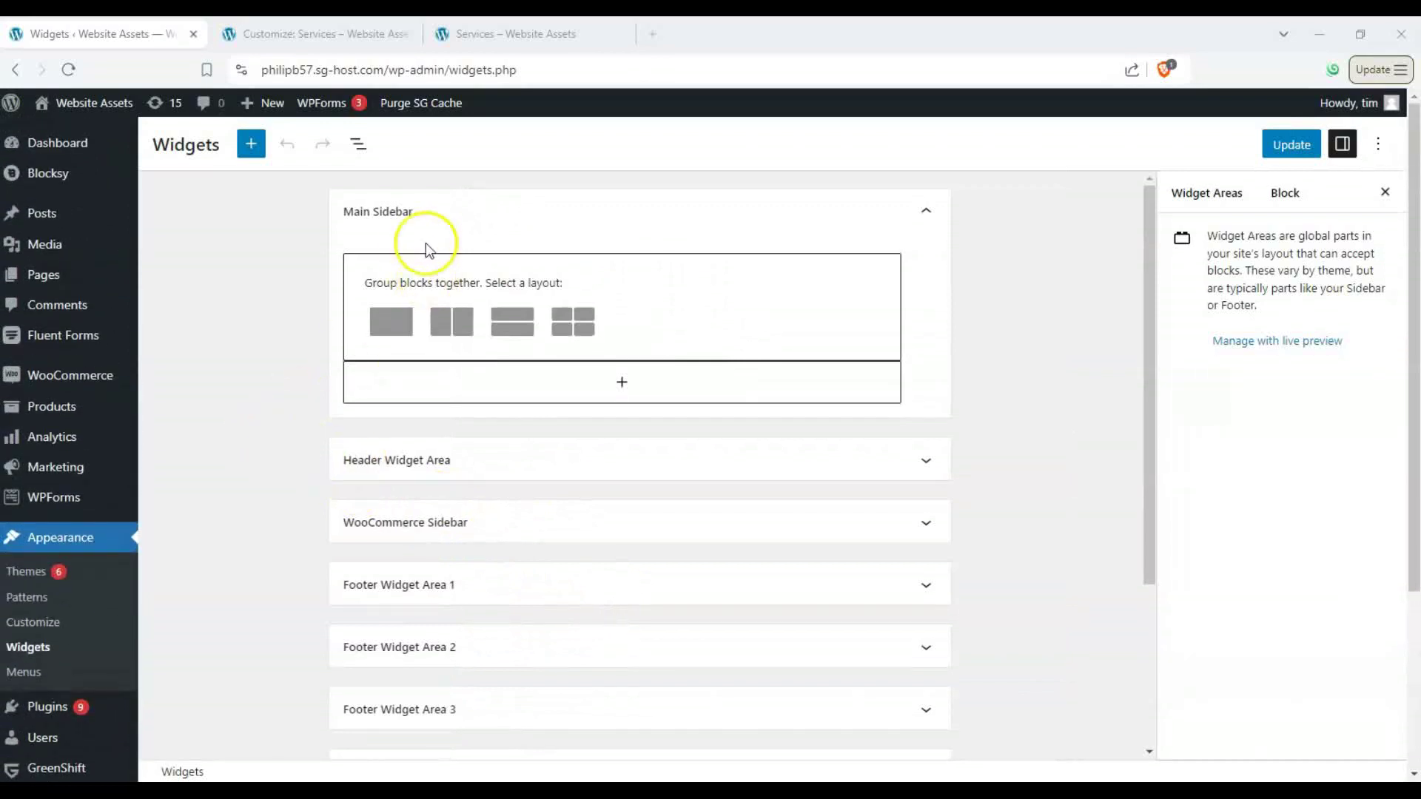
Select the Main Sidebar widget area and expand it to show its empty group block
drag(413, 212, 342, 207)
click(270, 224)
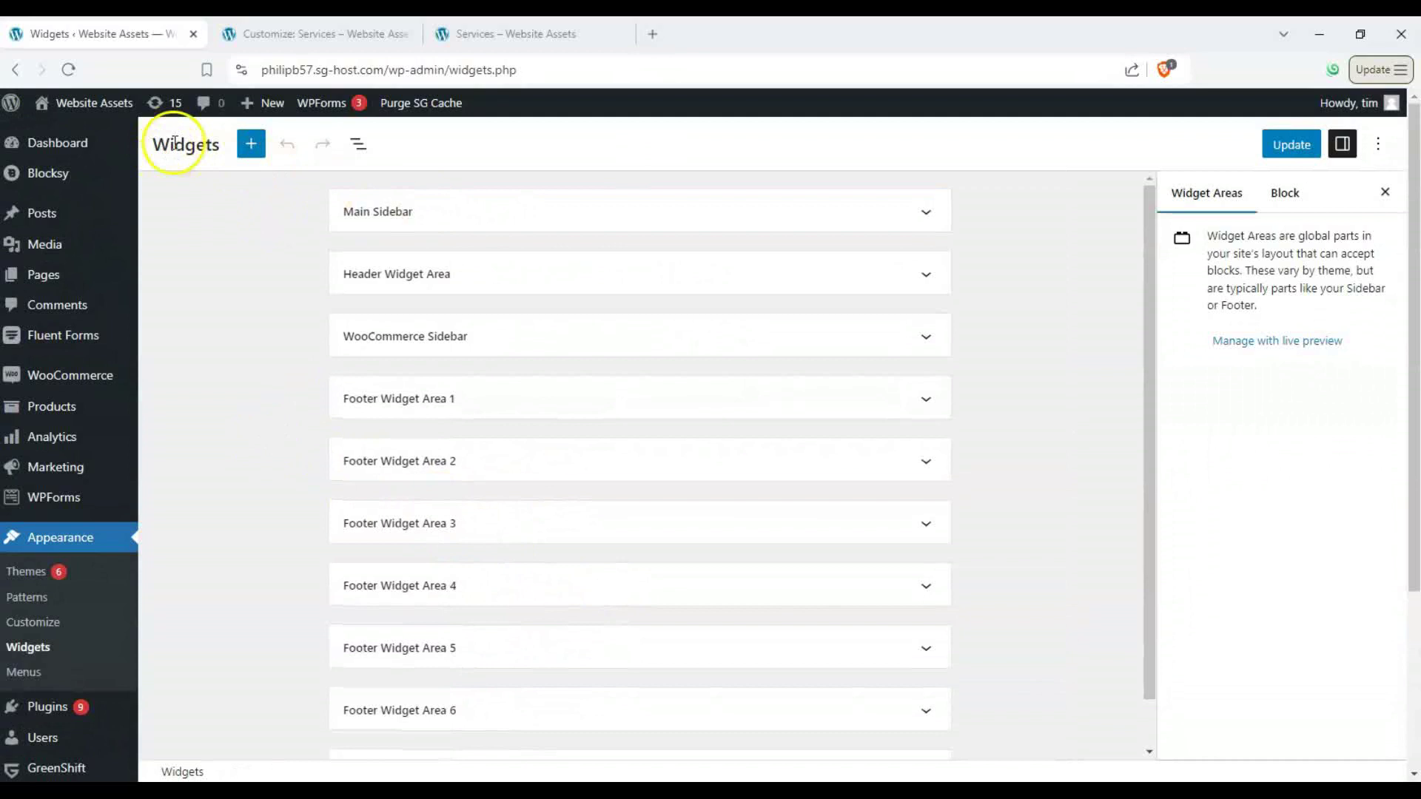
click(925, 213)
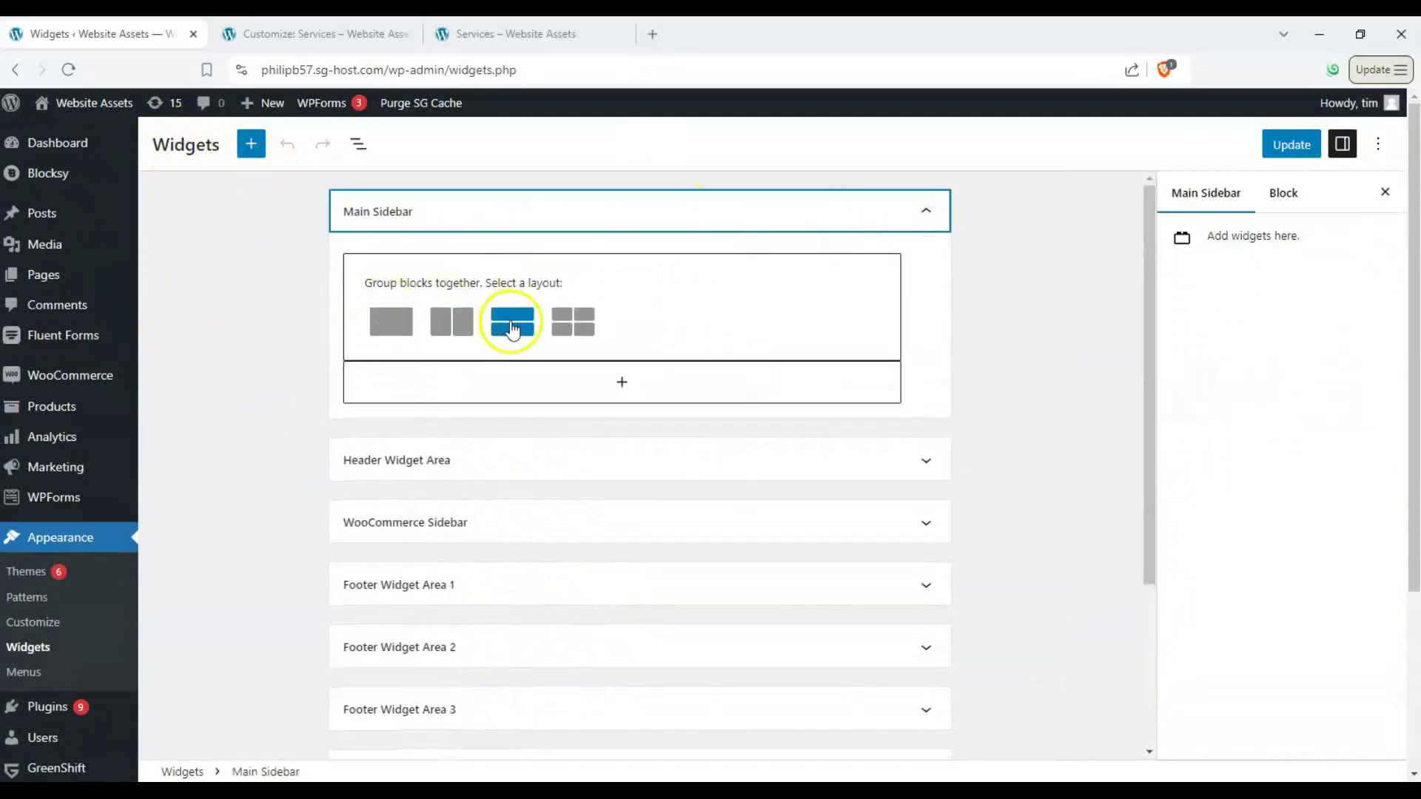
Stack the group vertically and insert an Advanced Search block into the Main Sidebar
click(507, 331)
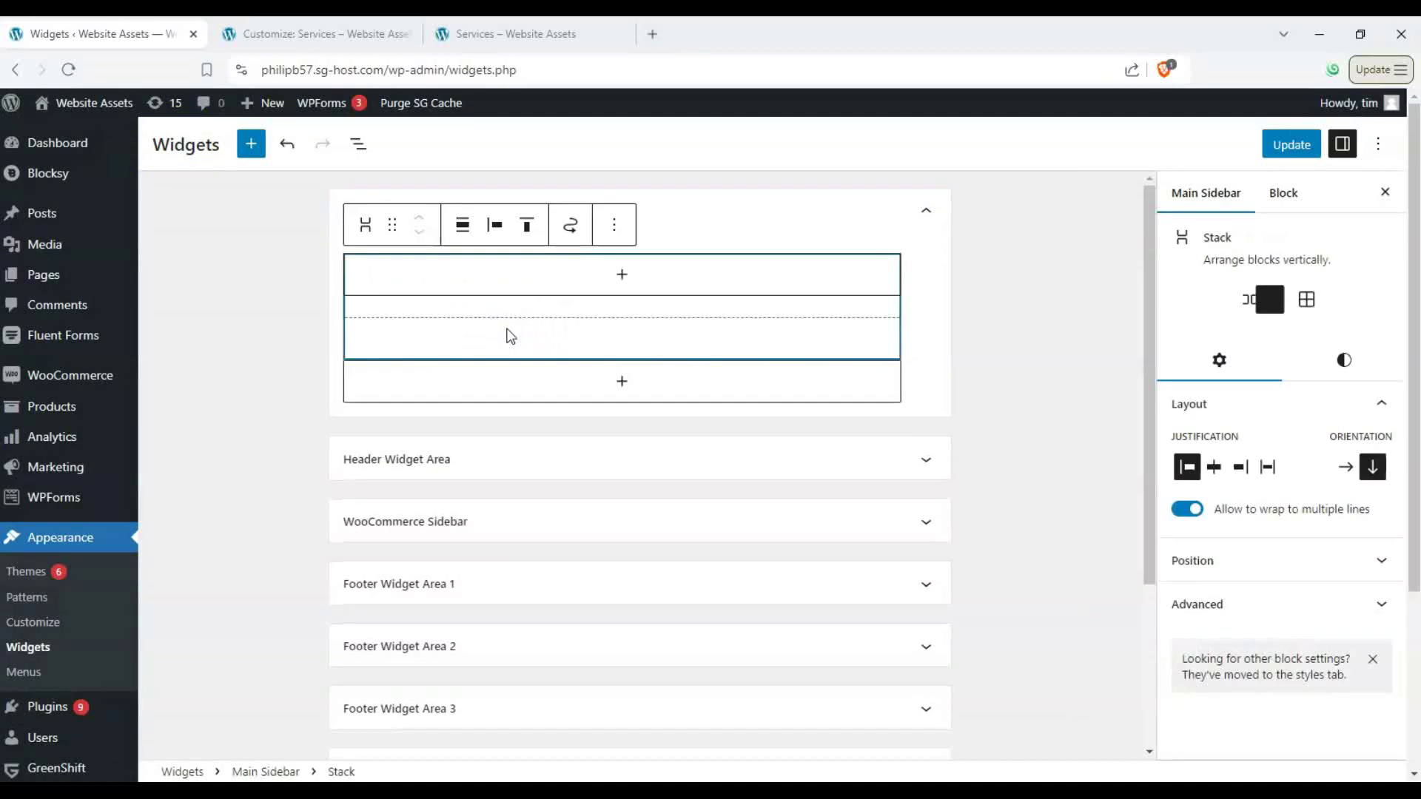
click(685, 278)
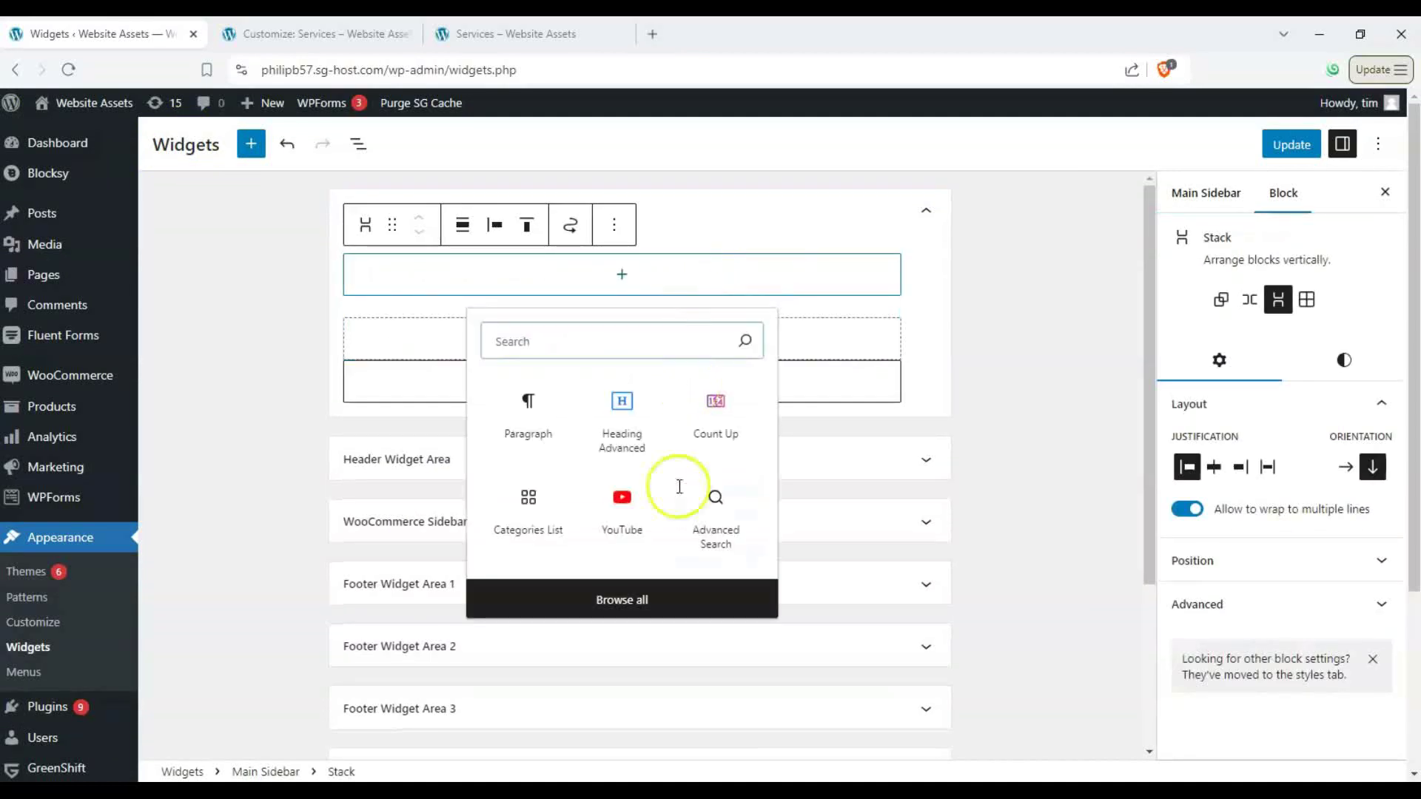
click(722, 534)
click(720, 530)
Insert a Categories List block below the search
click(644, 312)
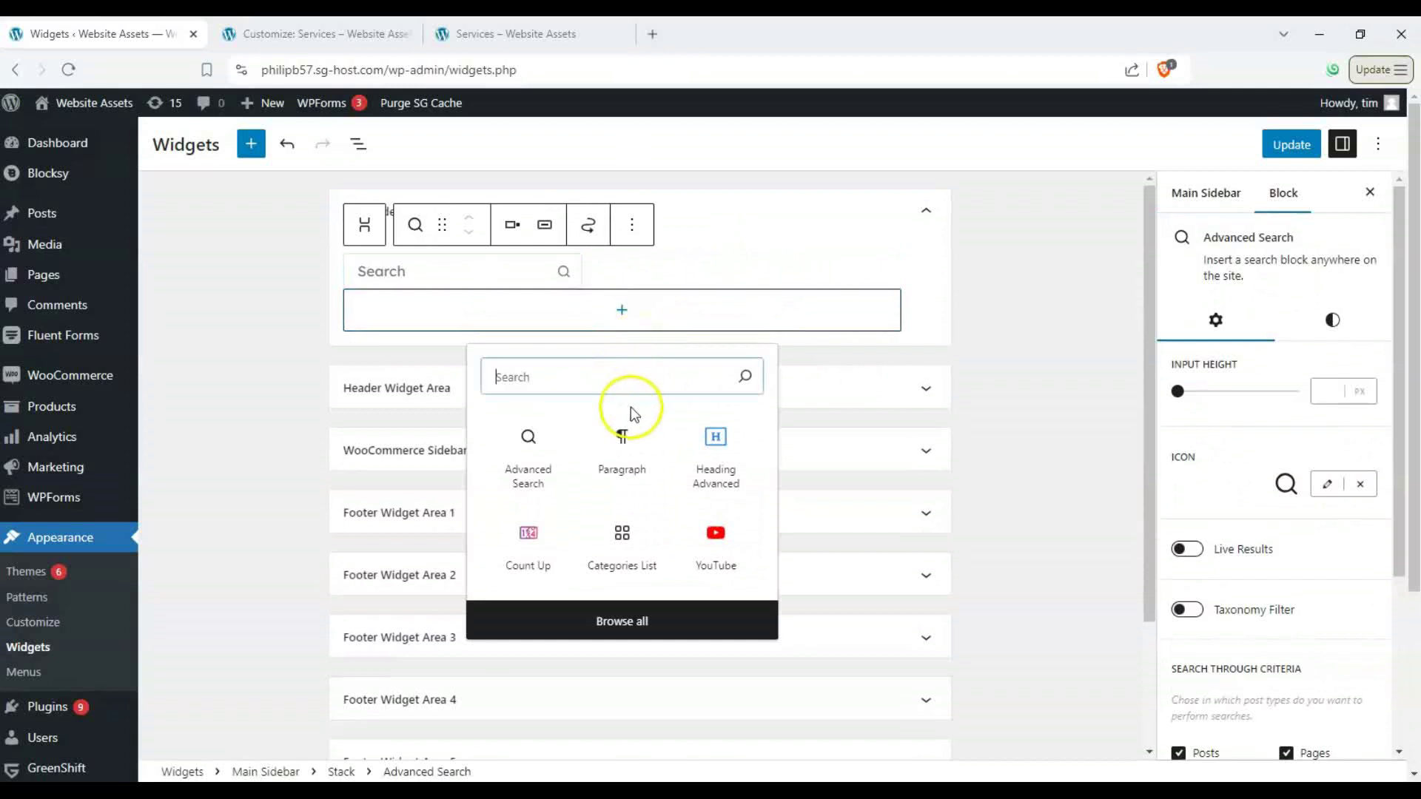
click(625, 552)
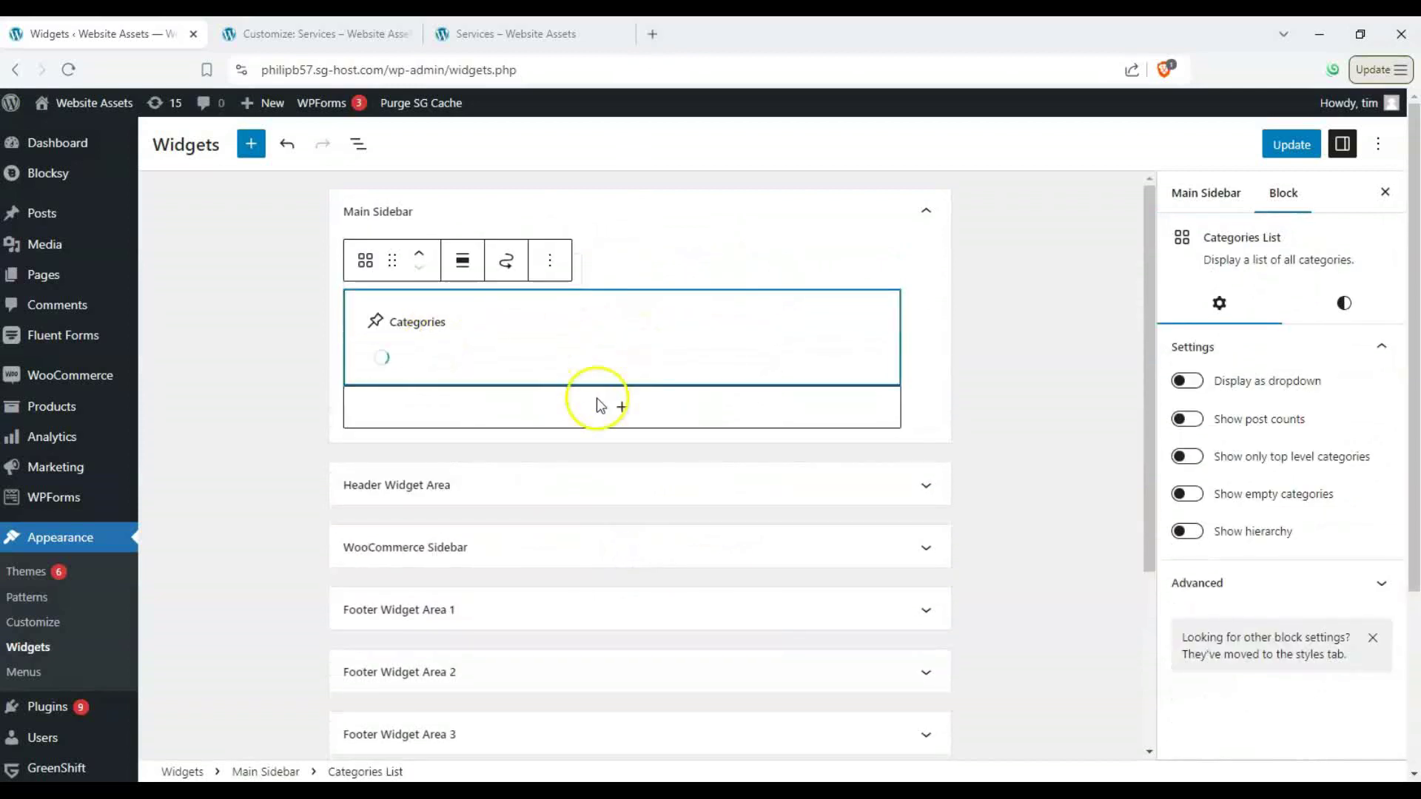
click(603, 408)
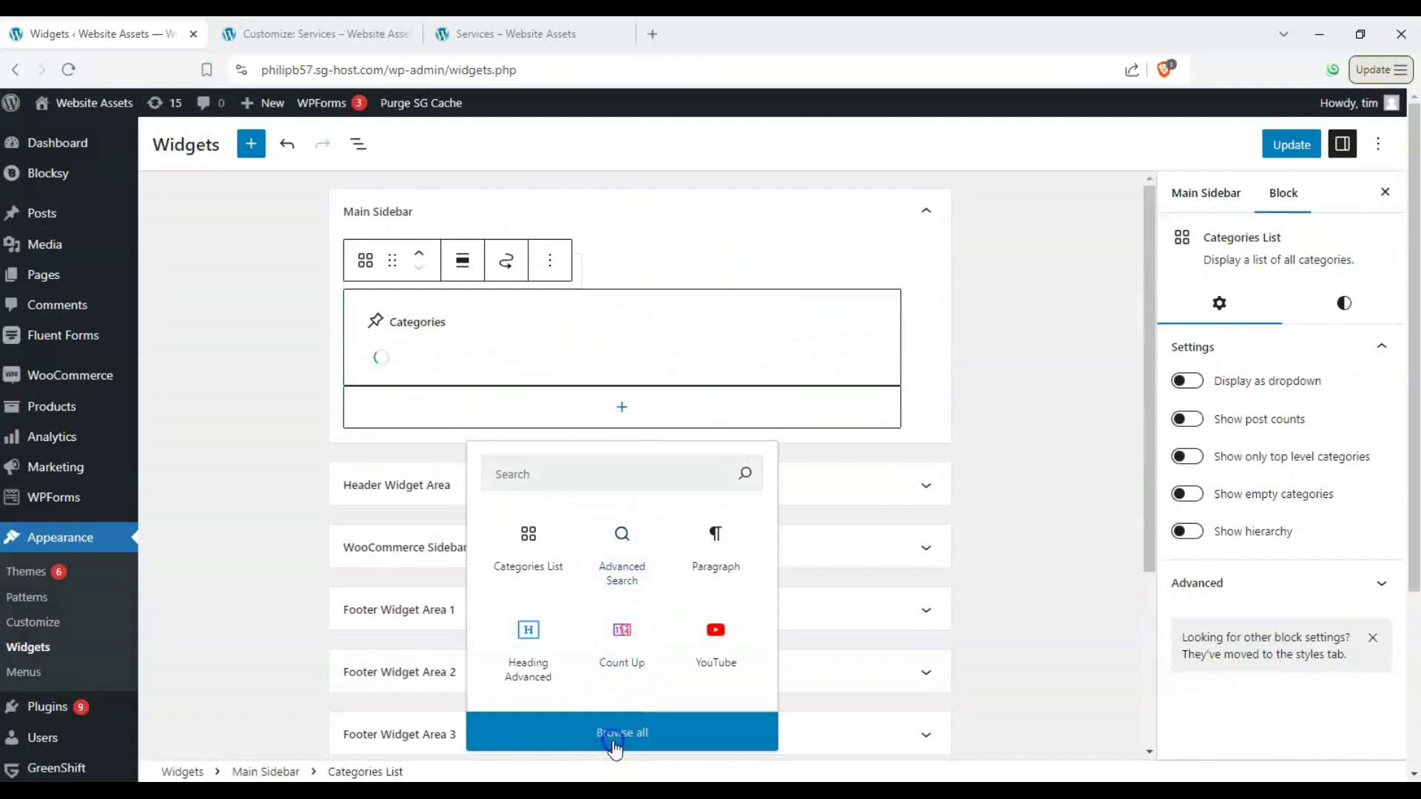
From the full block library's Stackable section, add an Accordion block below the categories
click(613, 733)
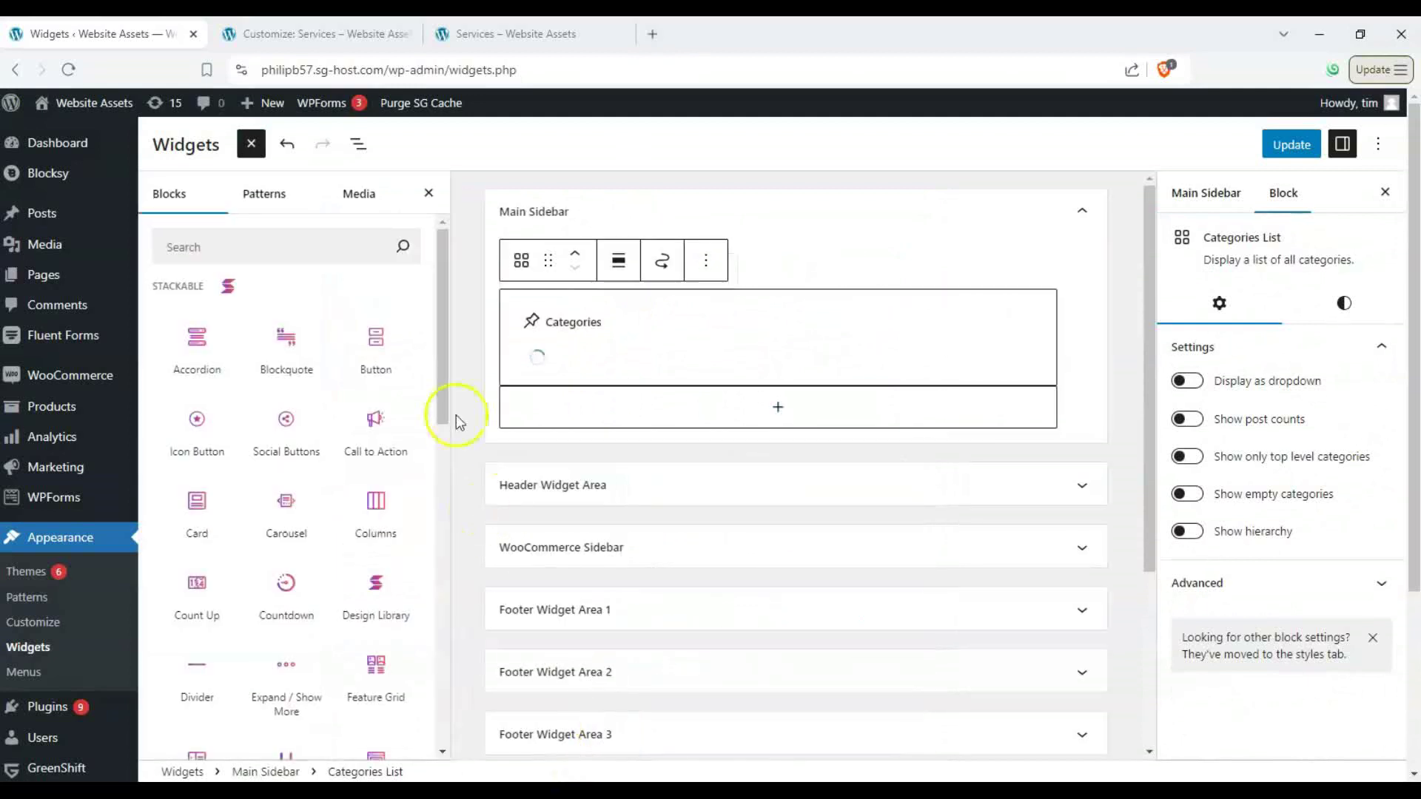
click(442, 380)
click(444, 568)
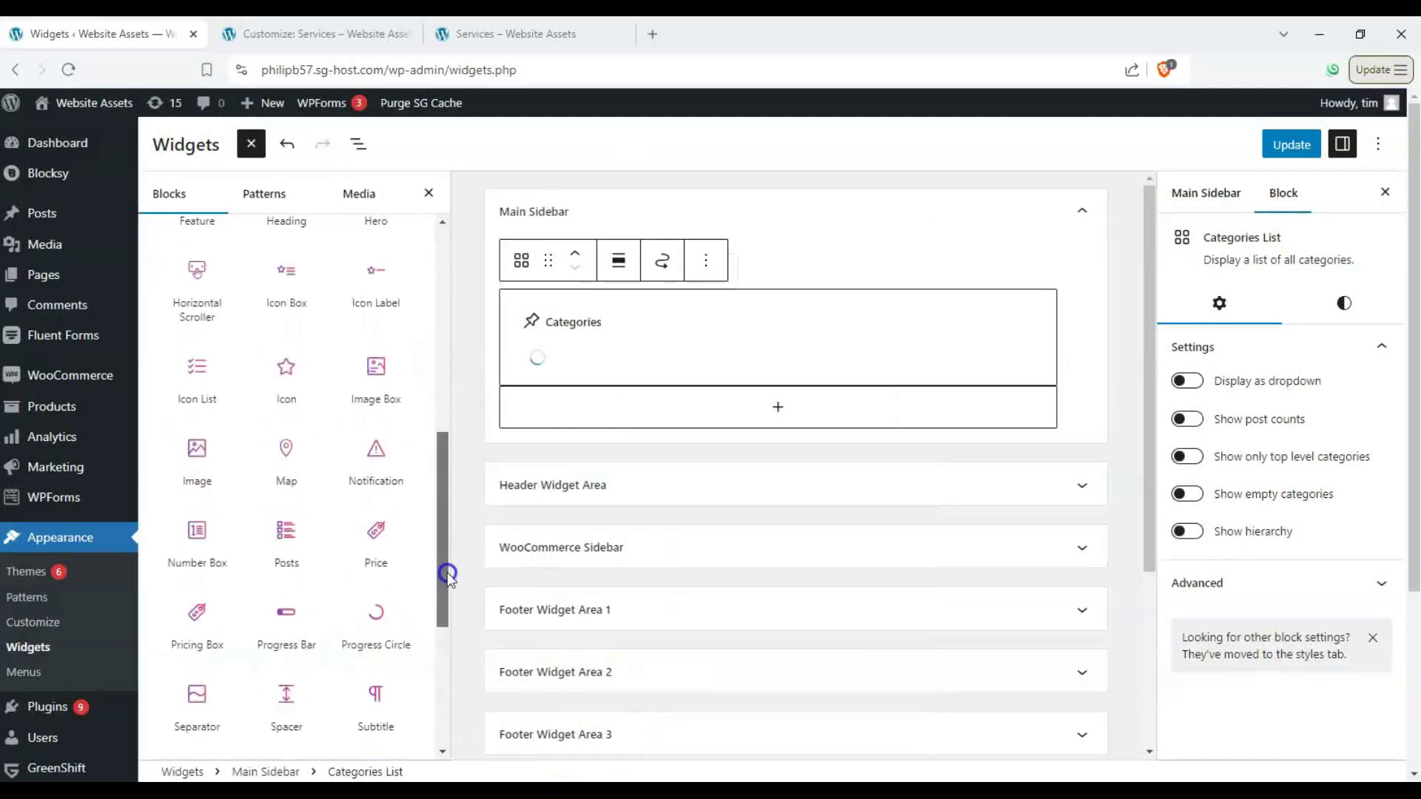
click(456, 678)
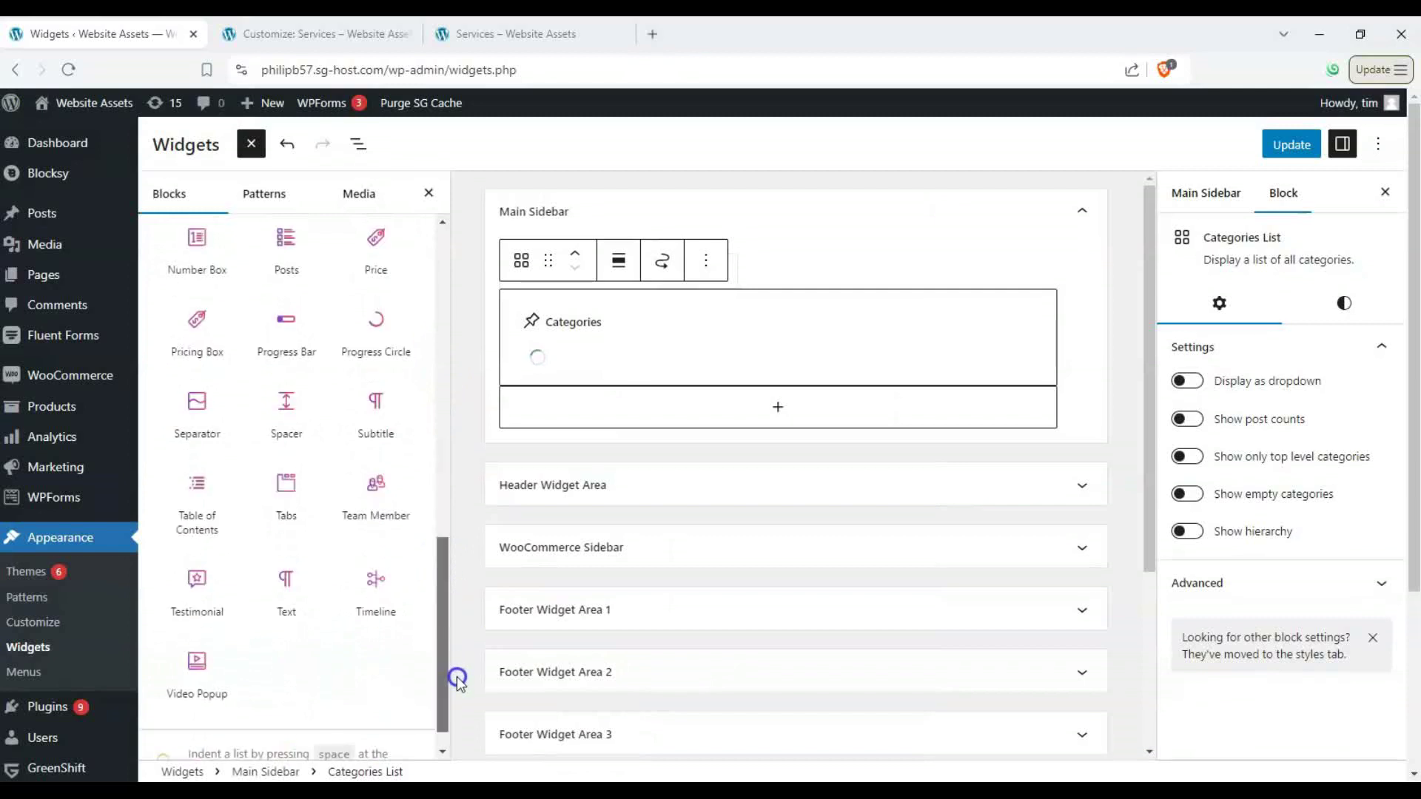
scroll(333, 467, up, 3)
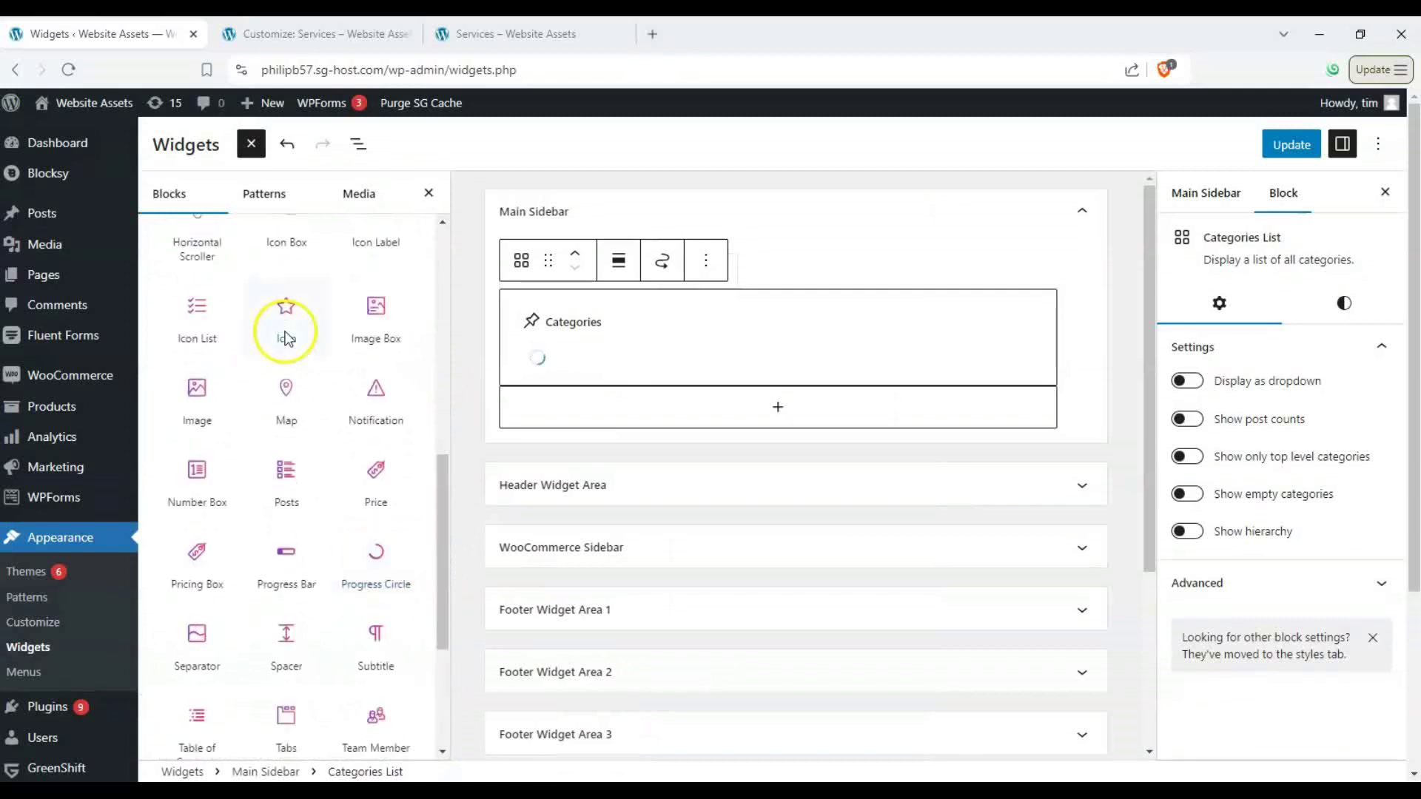
scroll(285, 345, up, 2)
scroll(285, 351, up, 3)
scroll(358, 370, up, 1)
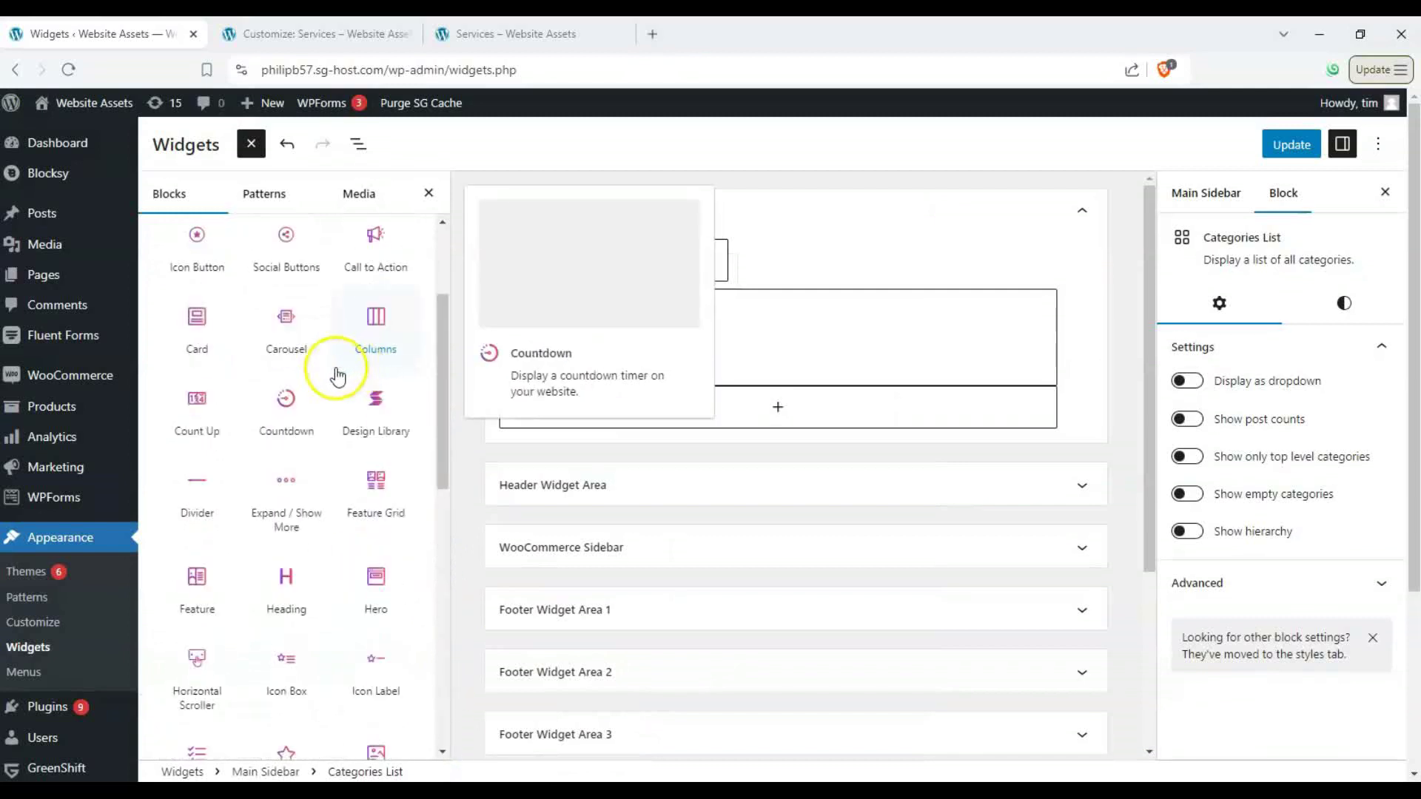
scroll(333, 378, up, 2)
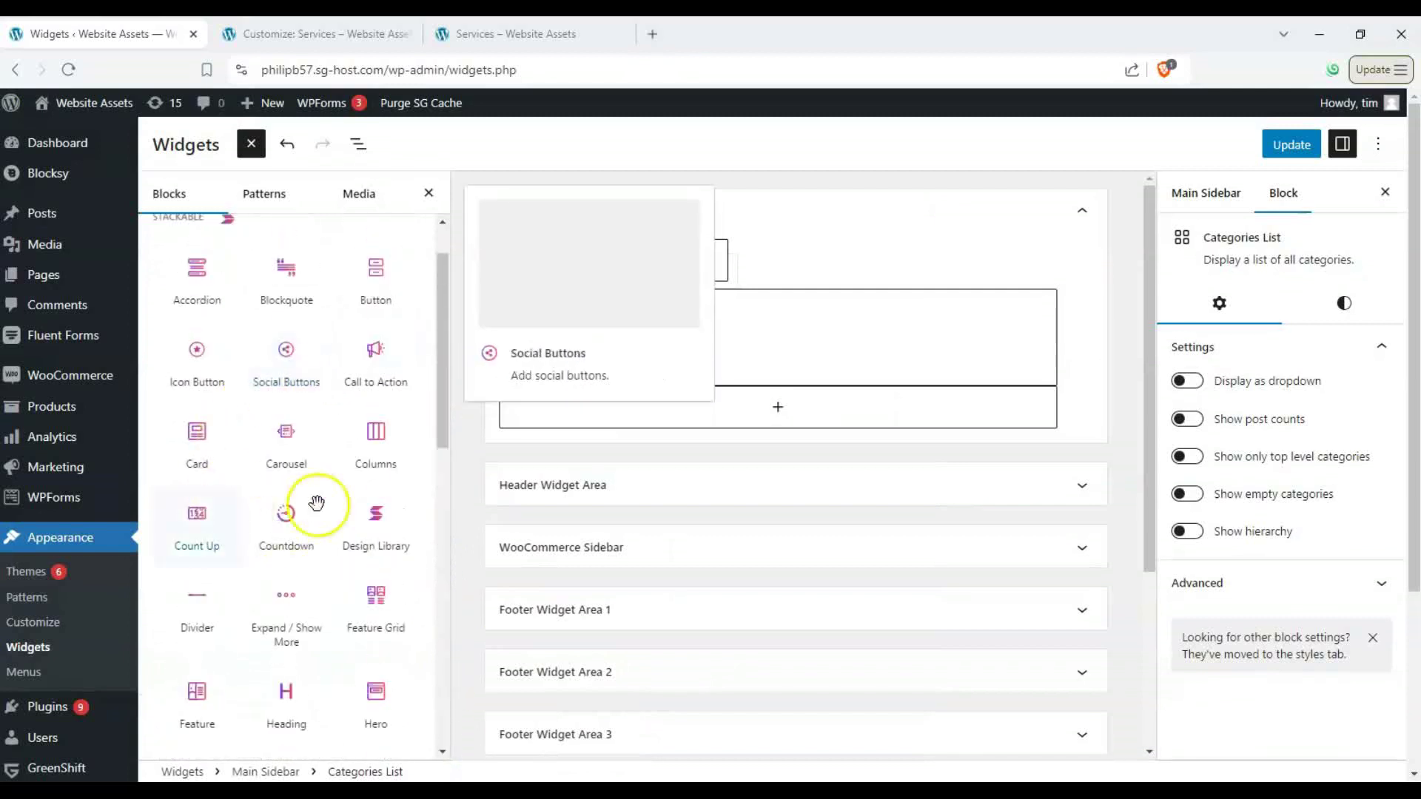
click(214, 287)
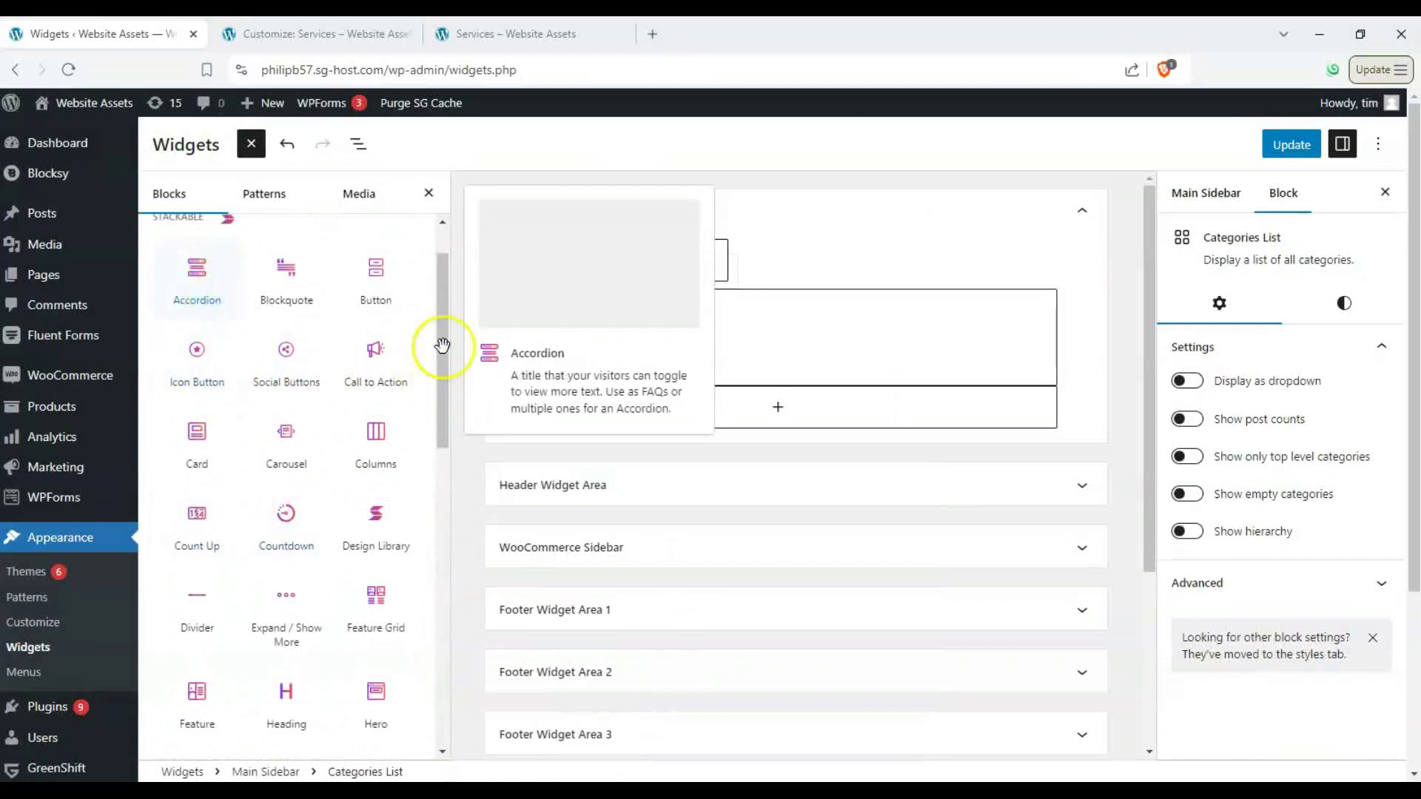
drag(441, 336, 442, 422)
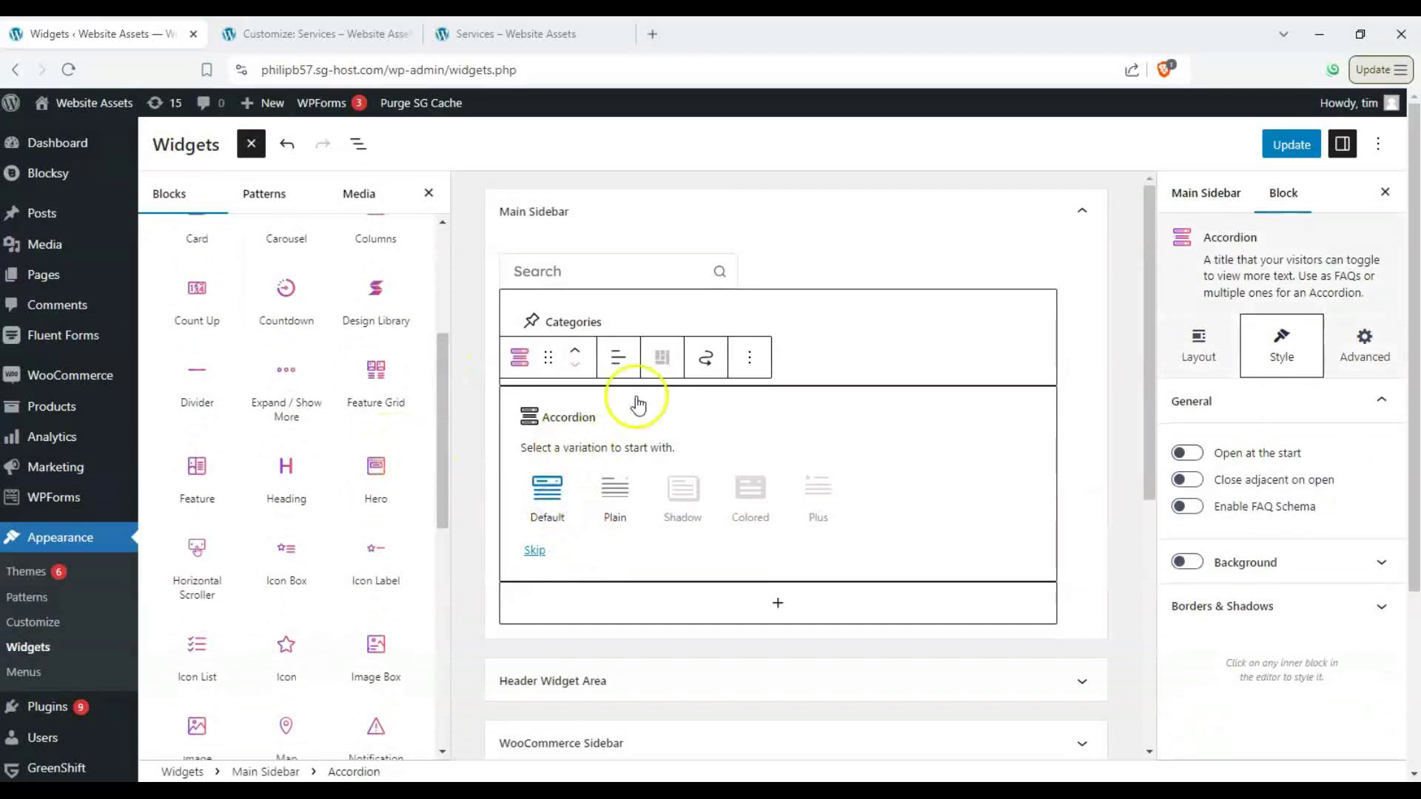
Start the accordion with its Default variation and open the block picker below it
click(547, 491)
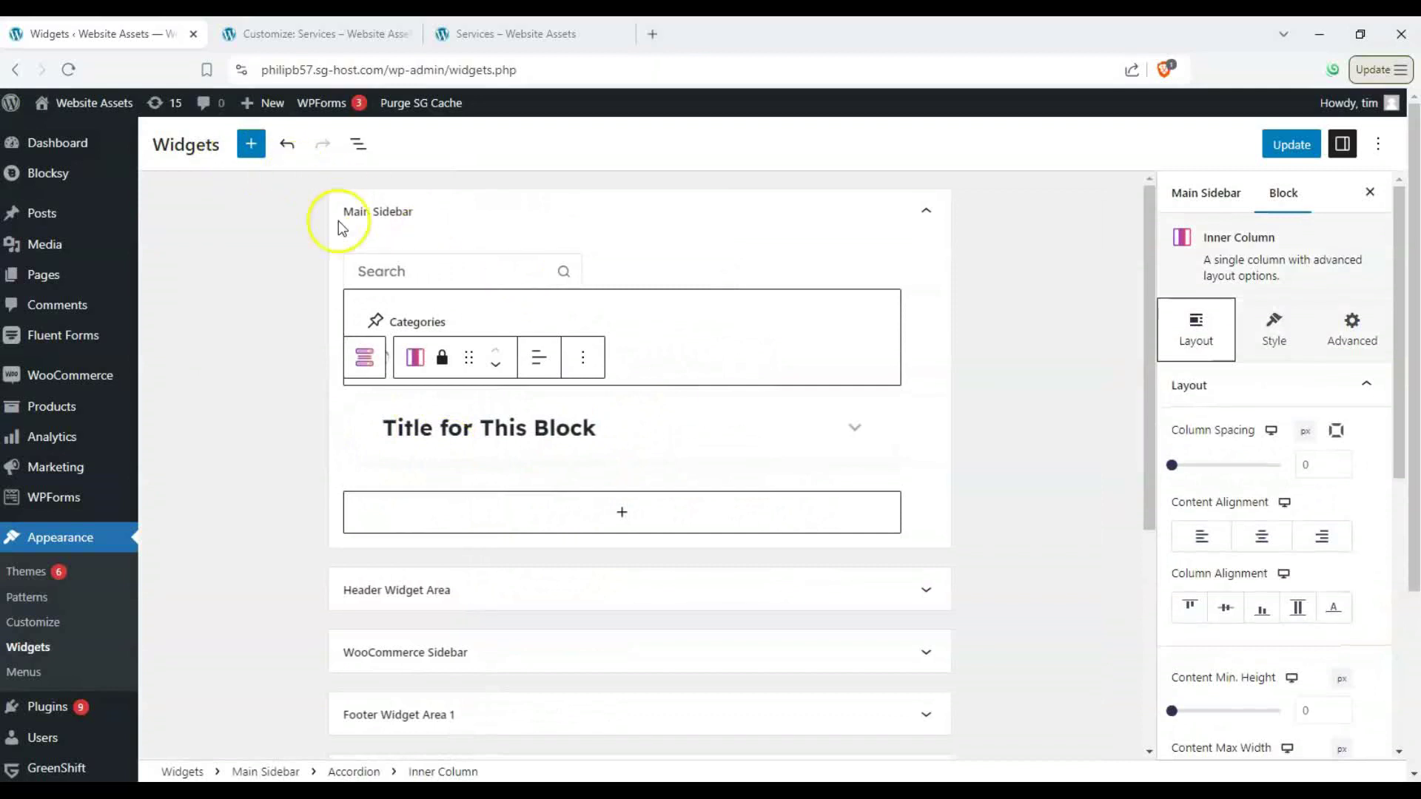
click(559, 515)
scroll(605, 655, down, 1)
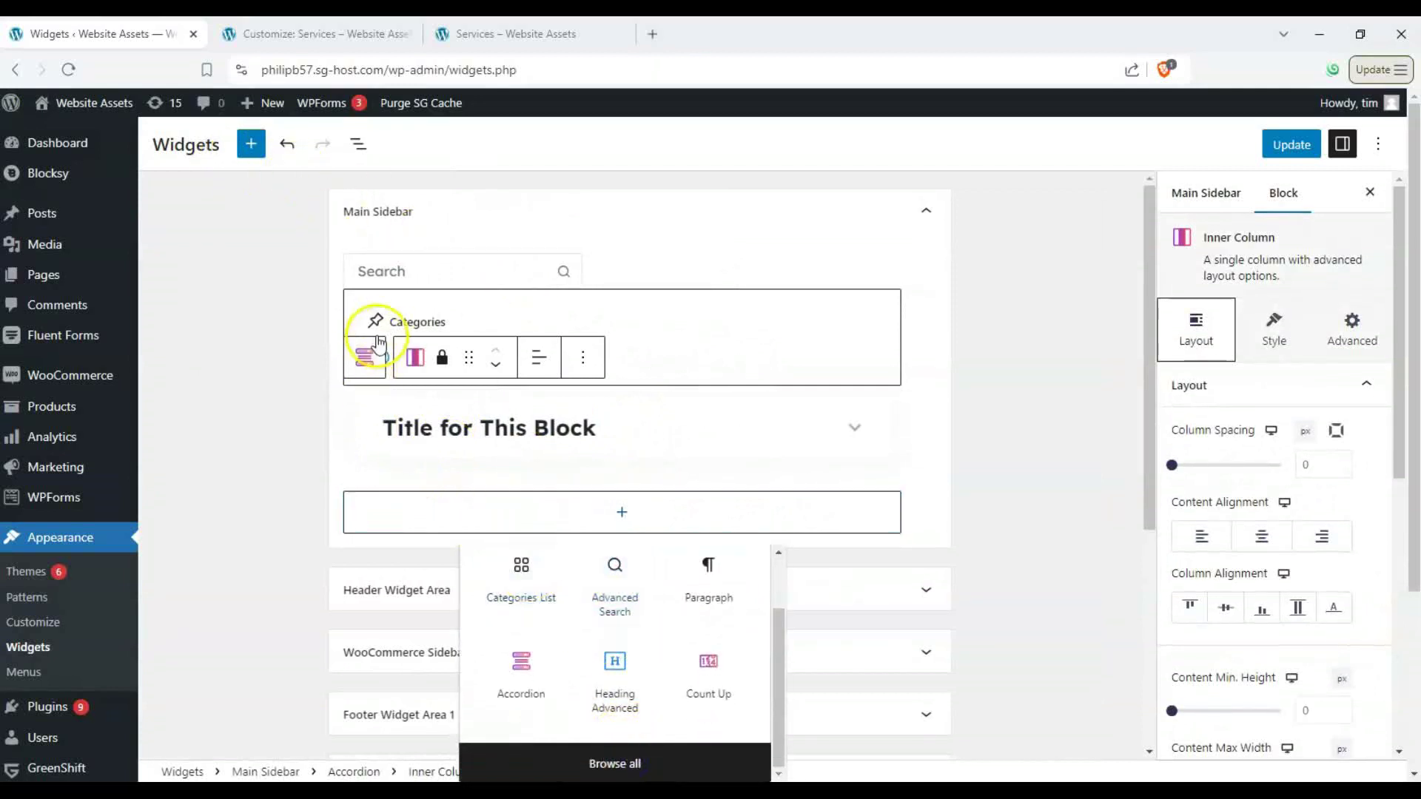
Browse the Patterns and Media tabs, return to Blocks and add a Calendar block to the sidebar
click(706, 766)
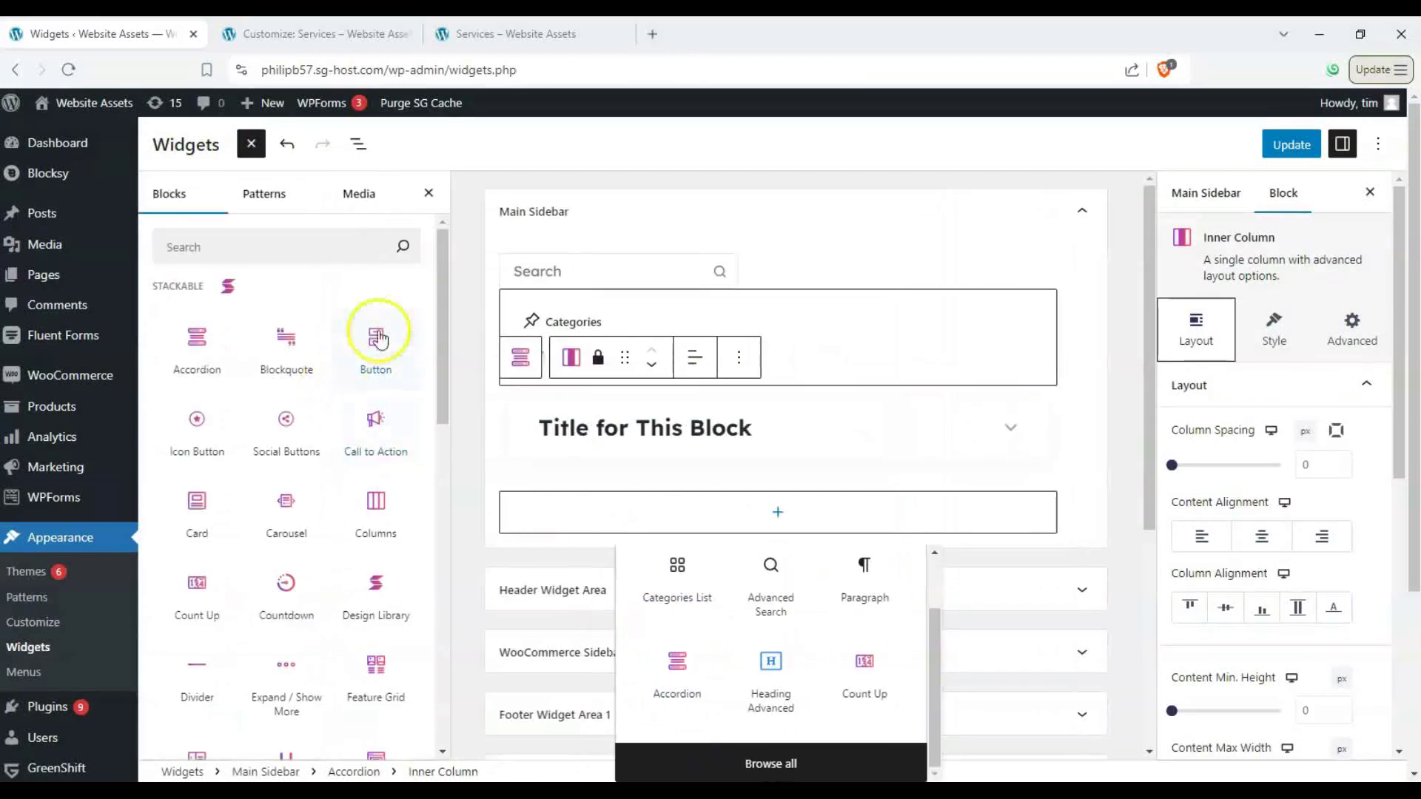
drag(443, 461, 440, 743)
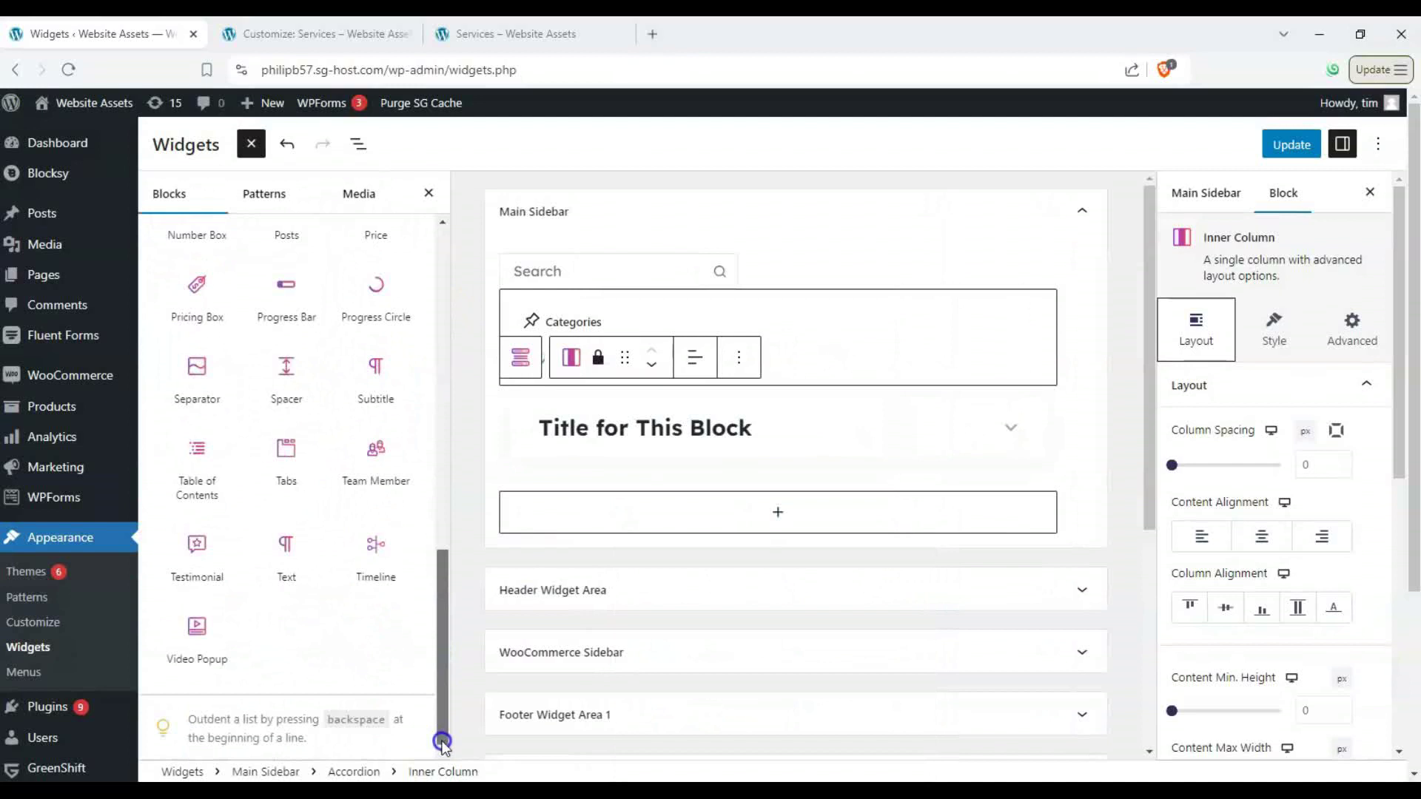
scroll(364, 720, down, 2)
scroll(363, 720, down, 2)
scroll(365, 602, up, 2)
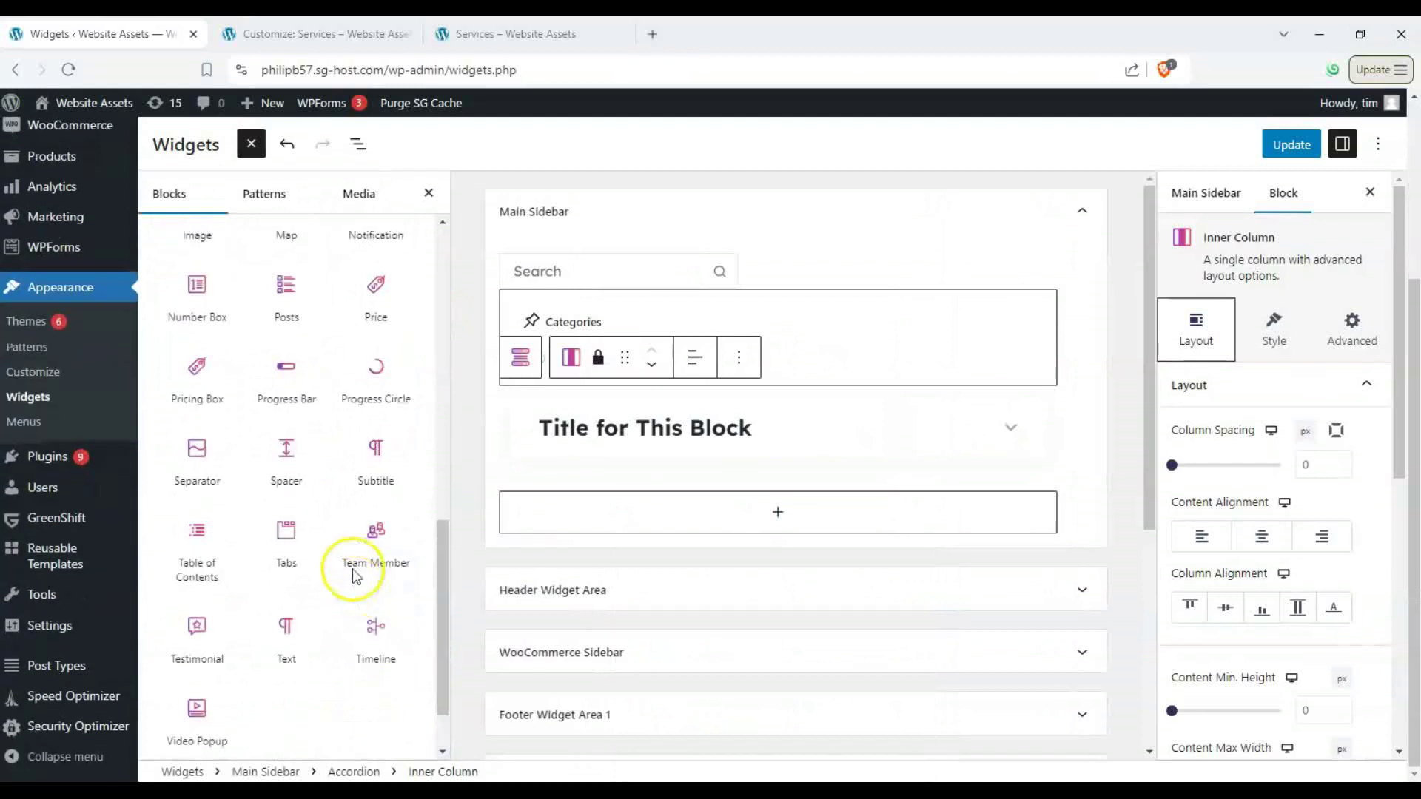
scroll(371, 549, up, 3)
scroll(340, 508, up, 4)
scroll(337, 494, up, 2)
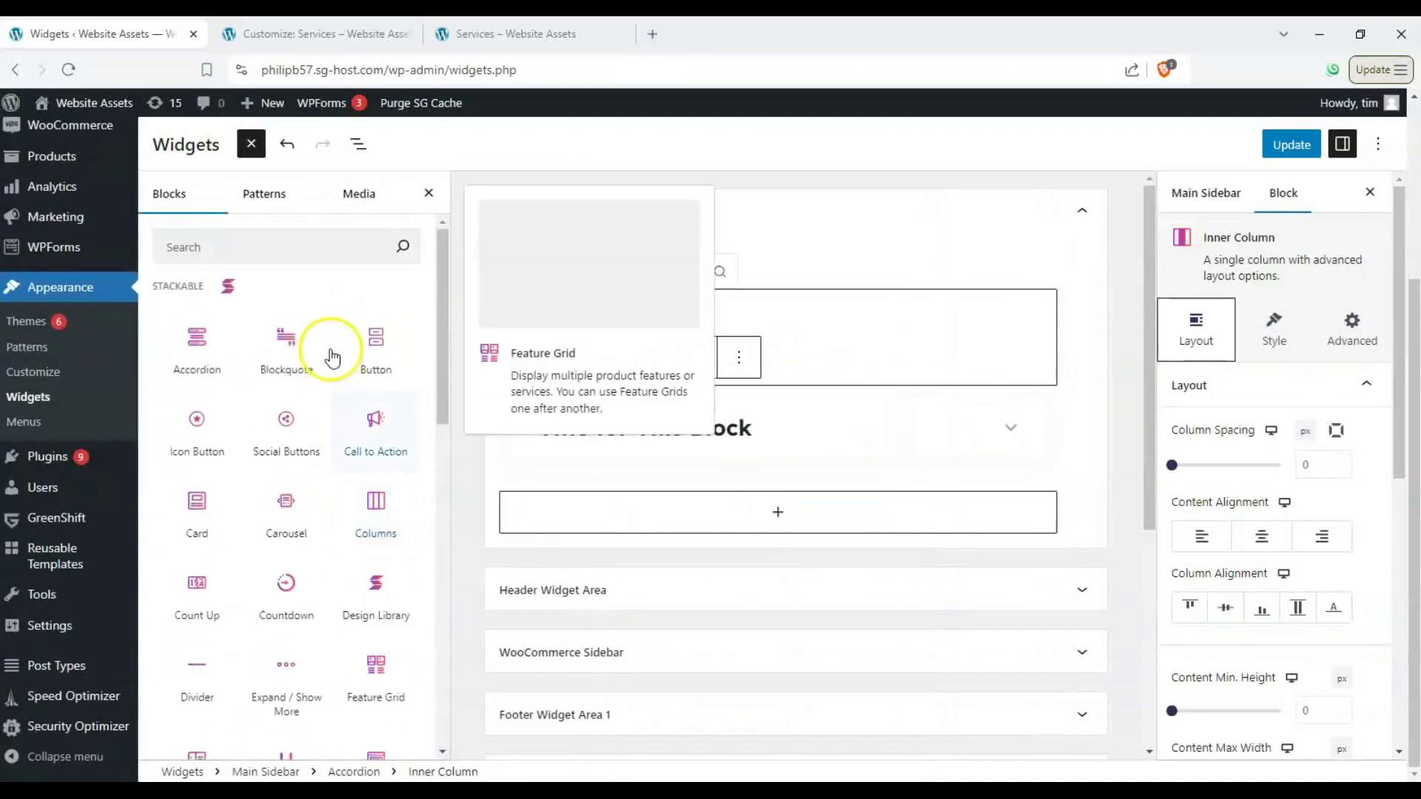
click(283, 248)
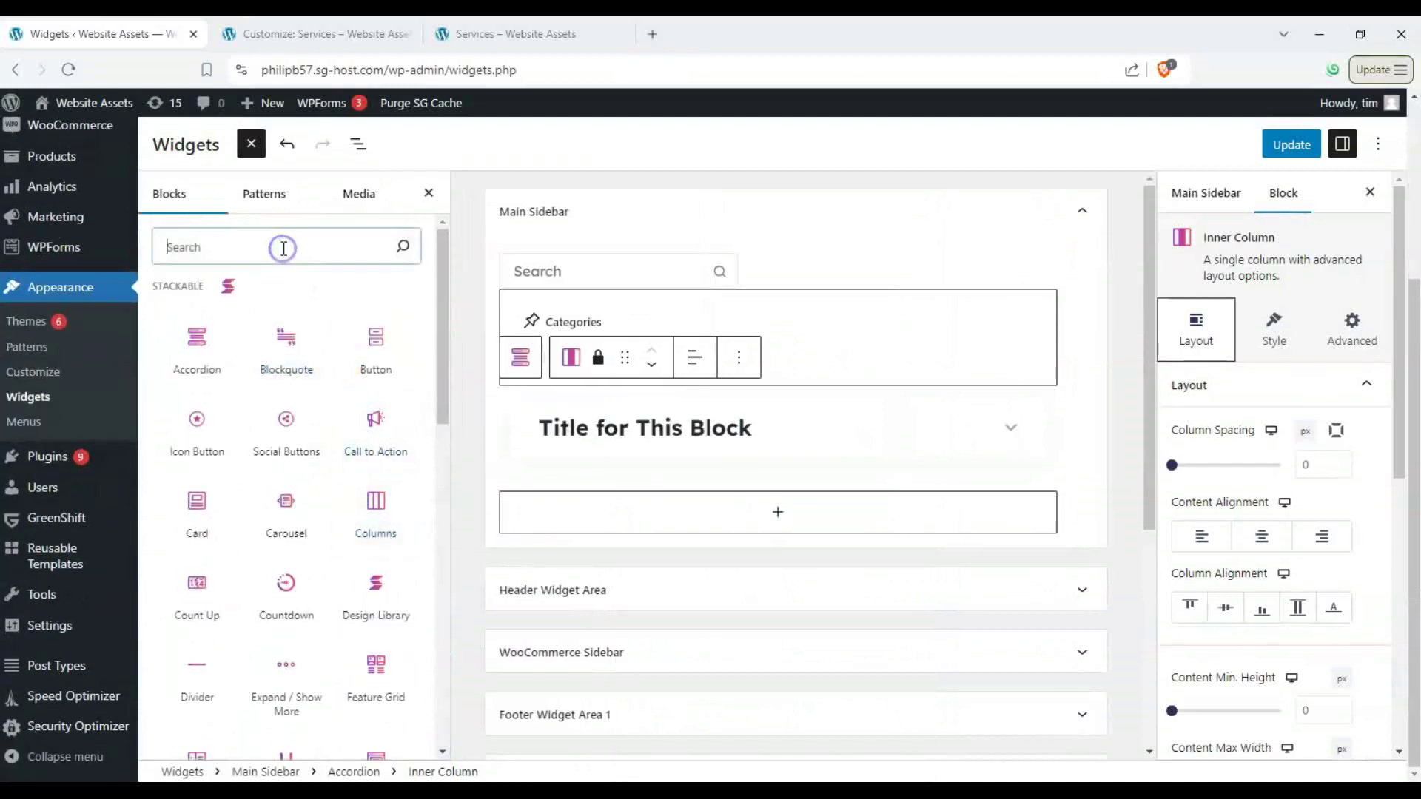
click(271, 206)
click(351, 196)
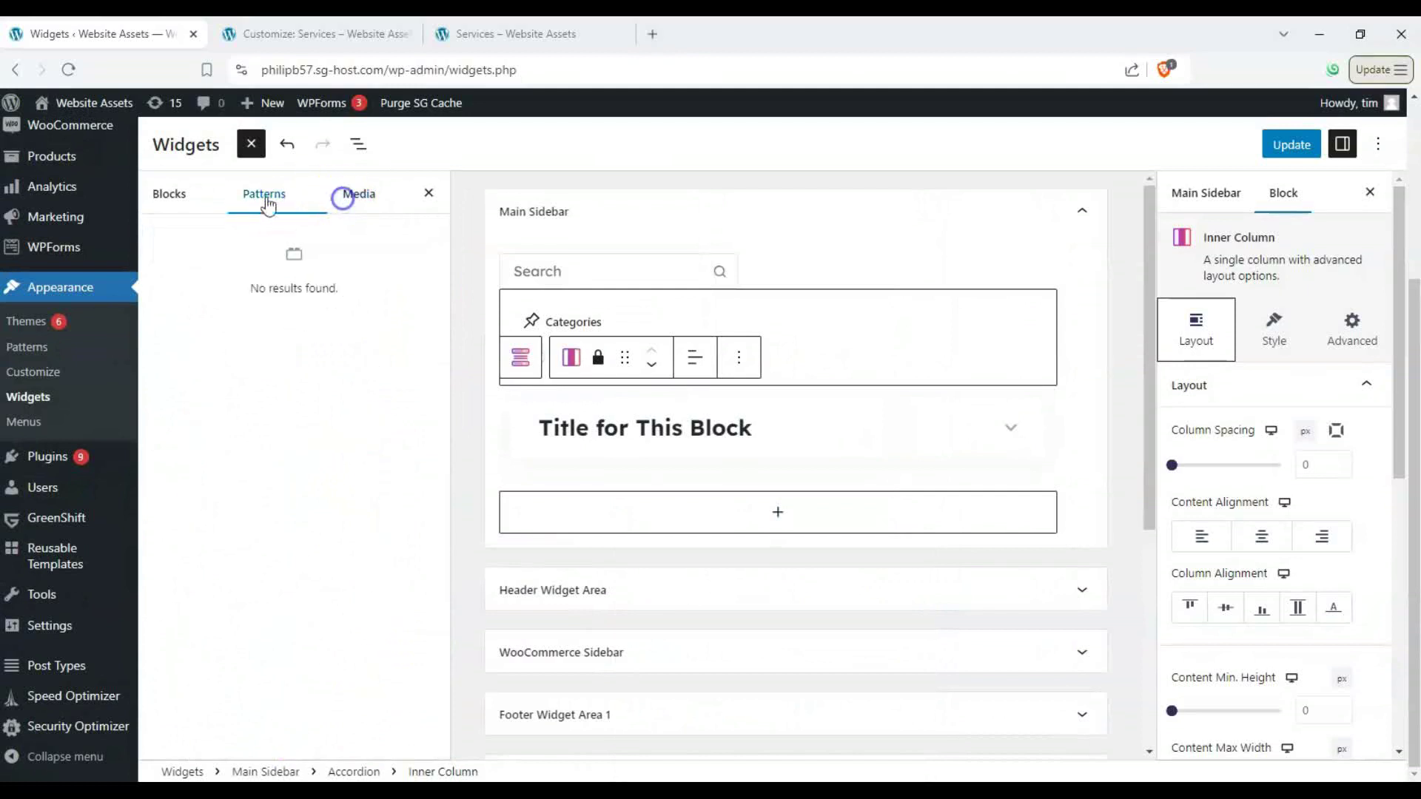
click(188, 196)
click(287, 246)
text(y)
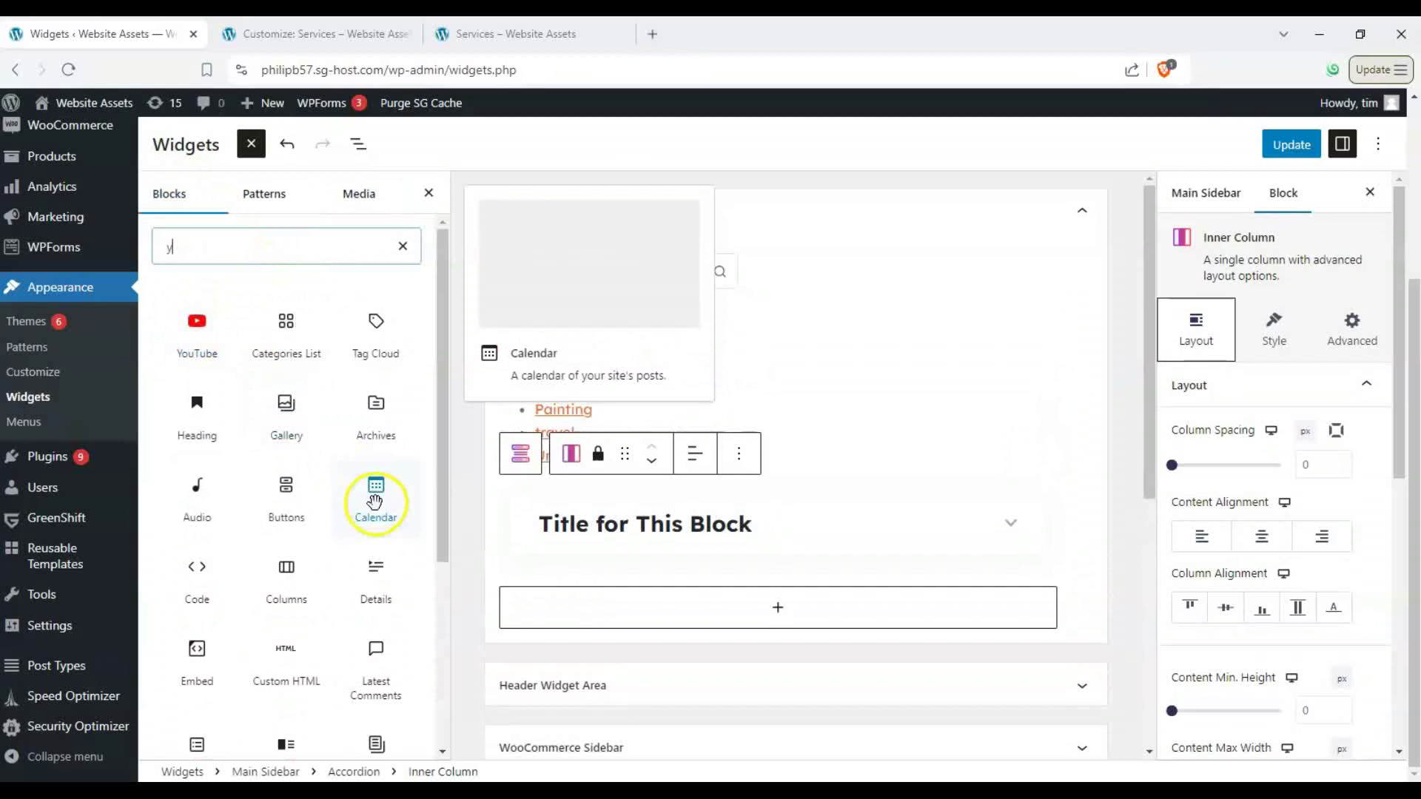
click(375, 496)
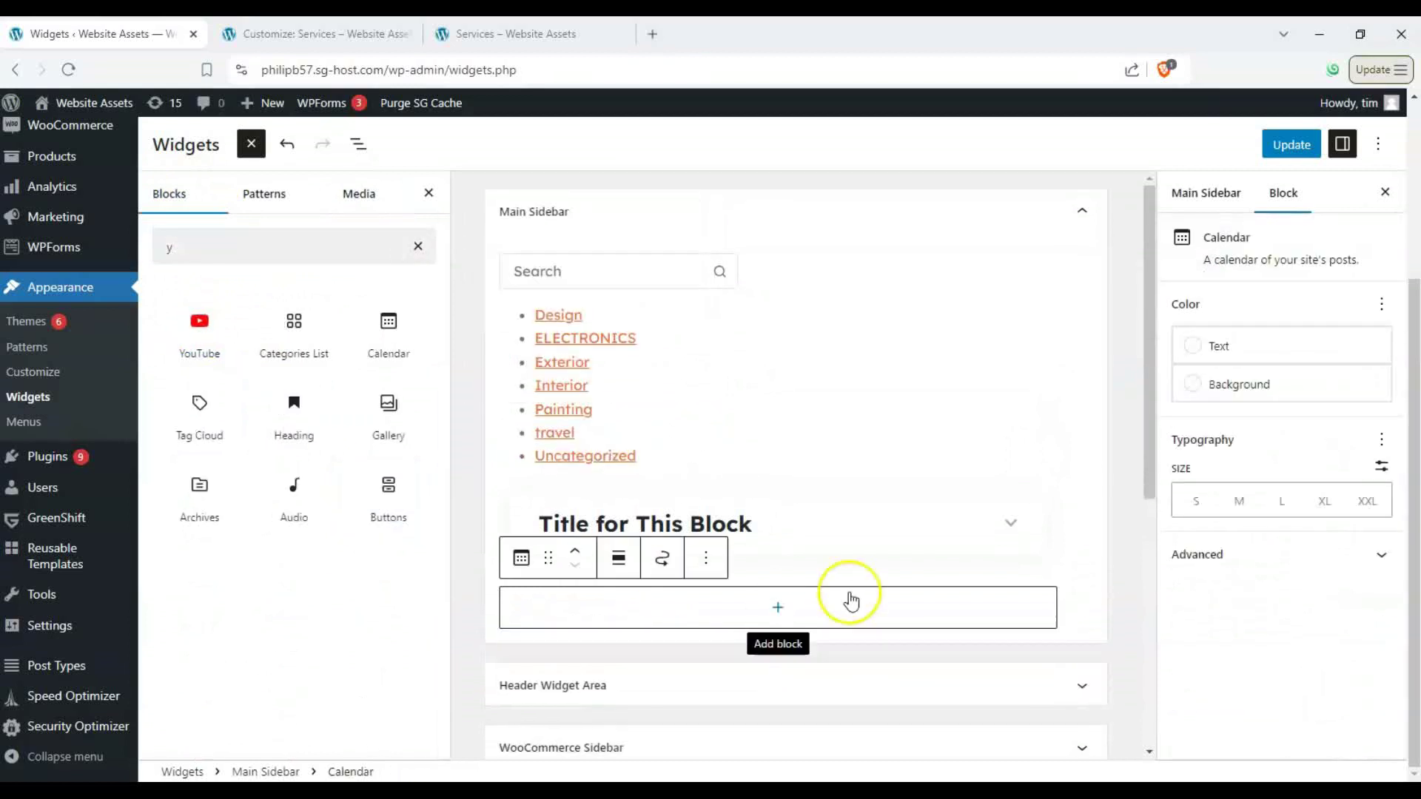
Replace the accordion's placeholder title with 'accordion'
click(463, 649)
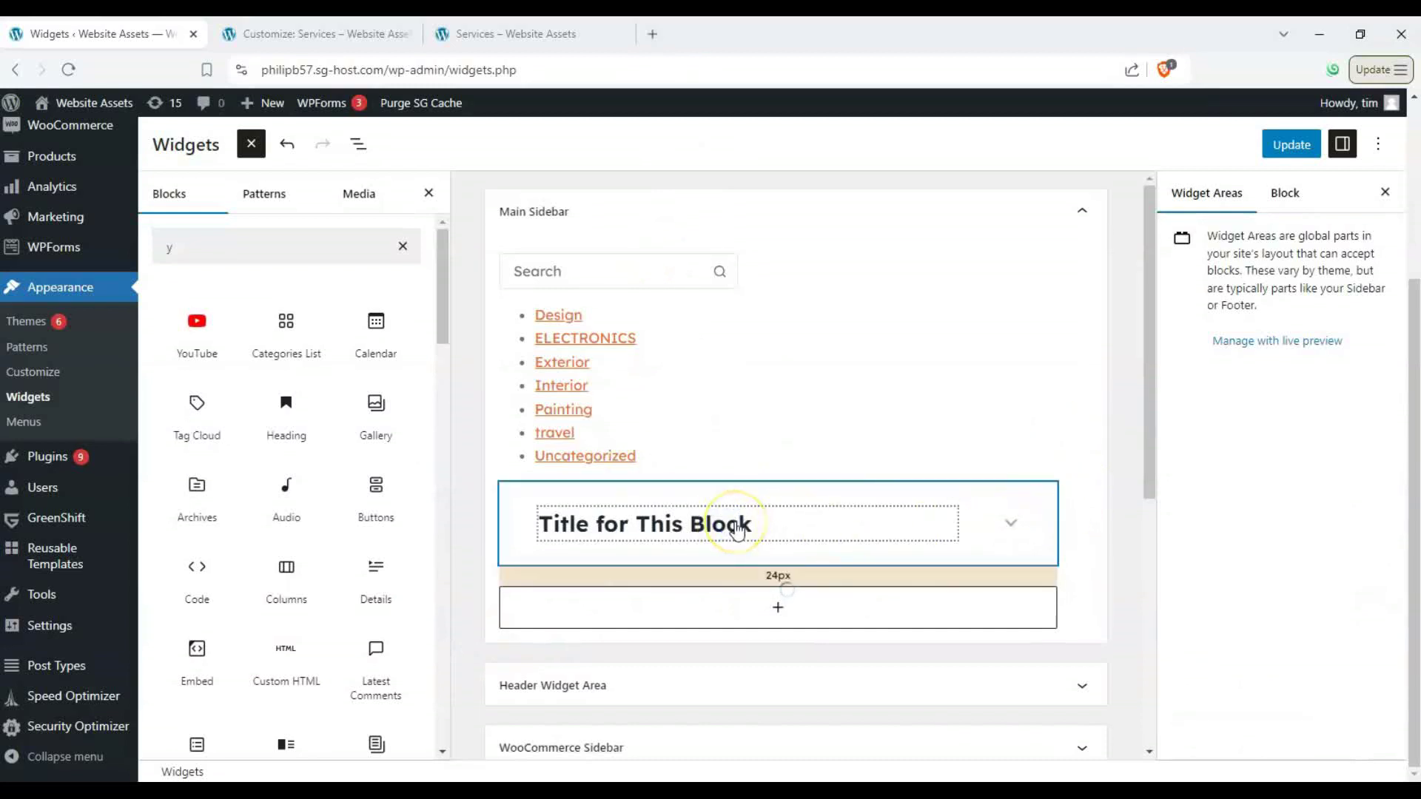
double_click(735, 527)
drag(754, 527, 533, 530)
key(BackSpace)
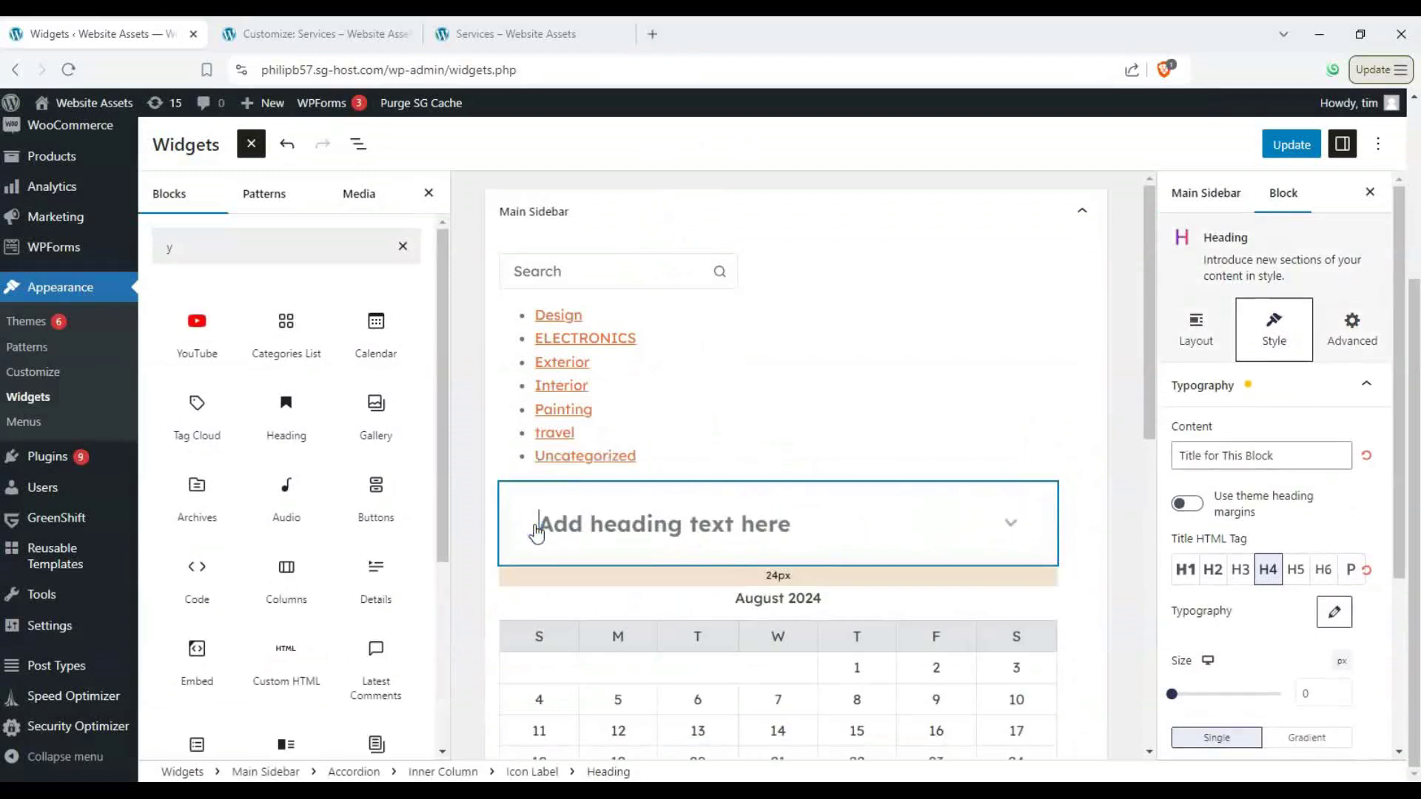
text(accordion)
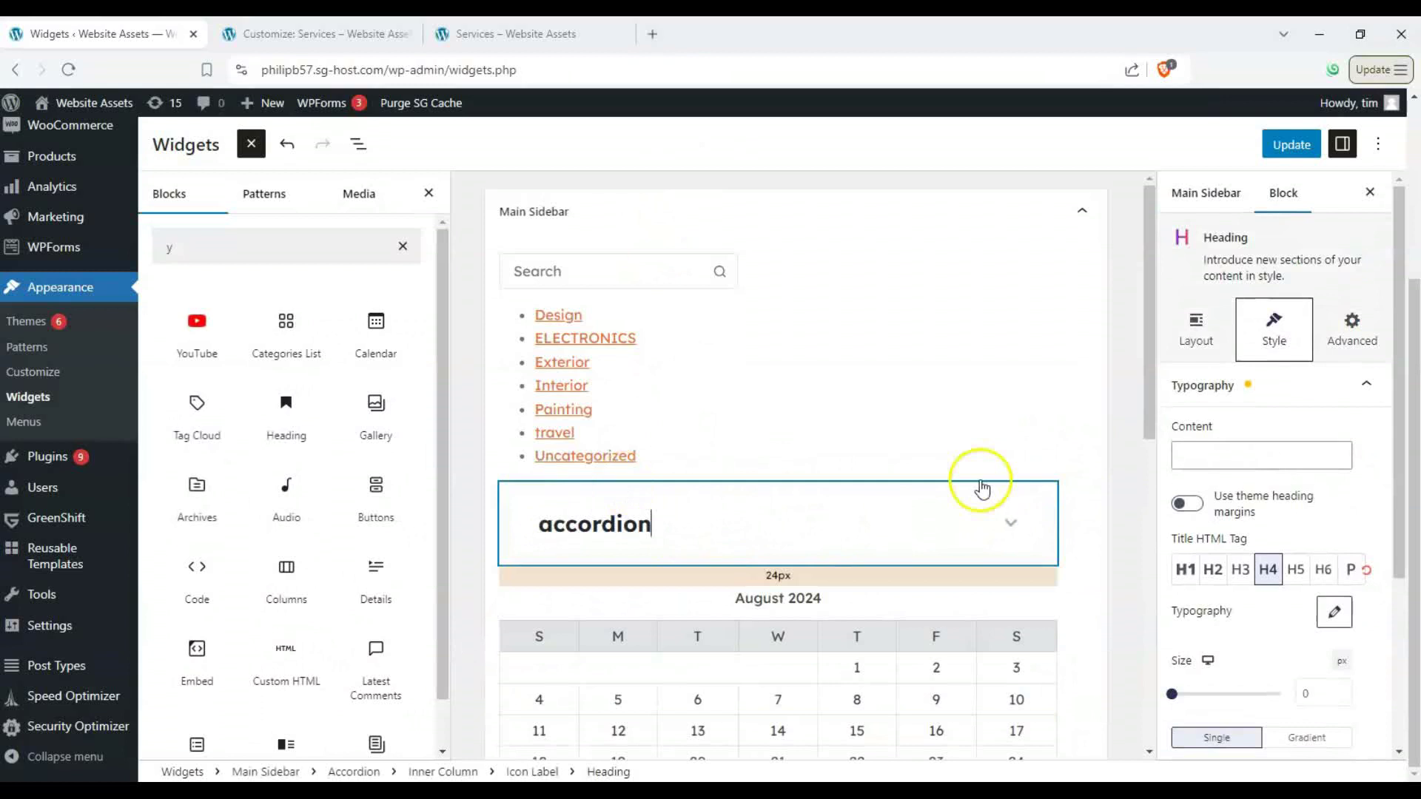
click(1116, 492)
scroll(1120, 492, down, 3)
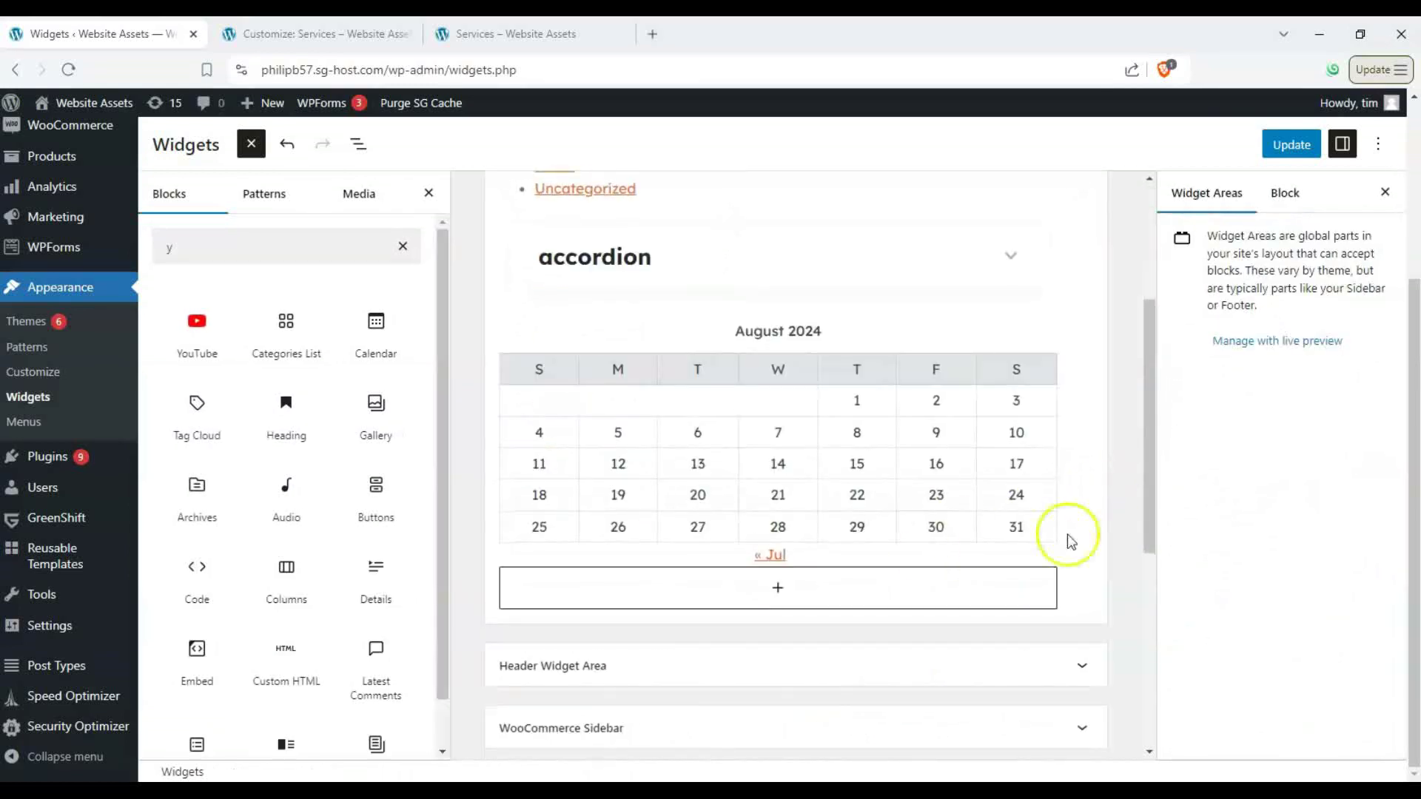
scroll(673, 477, up, 3)
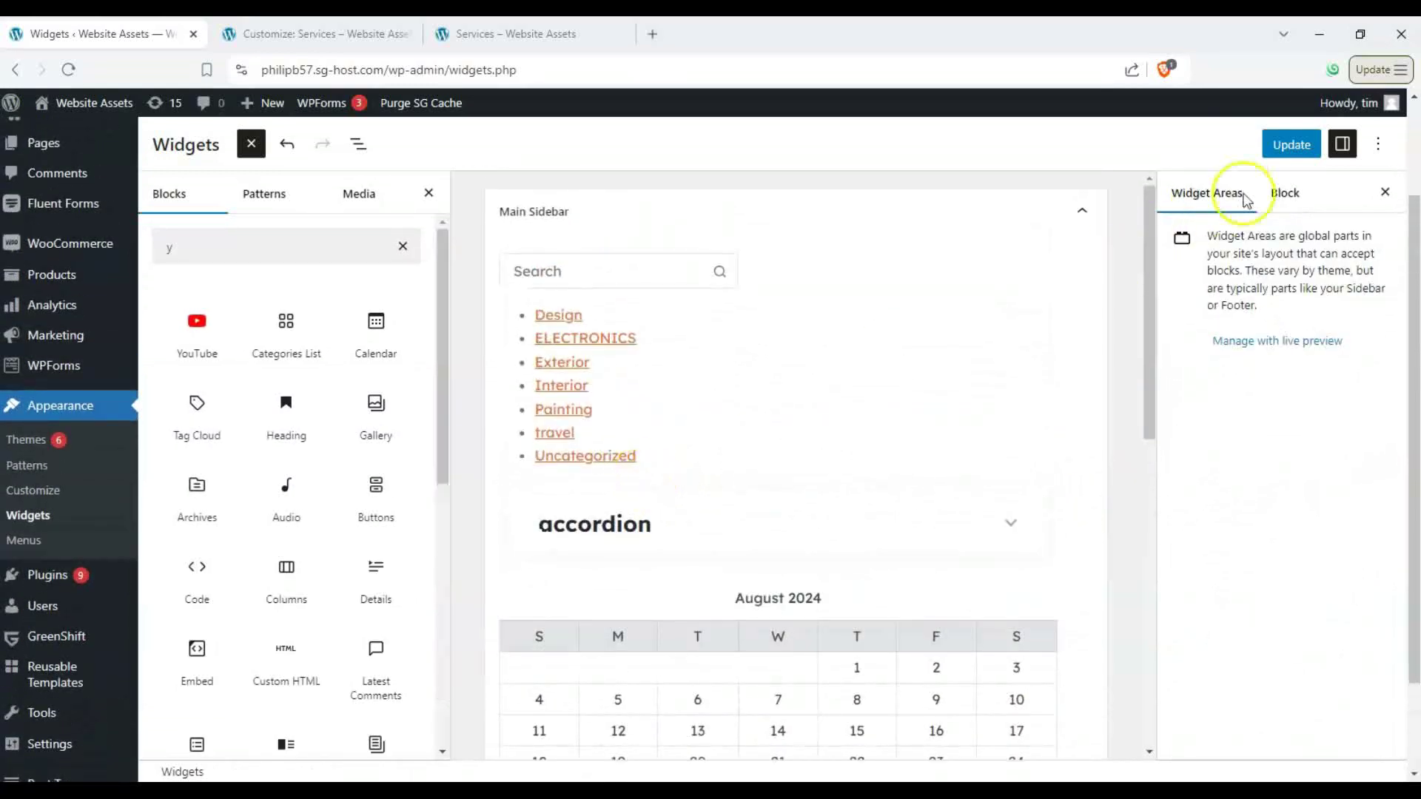
Set the Categories List to a dropdown with post counts, top-level only and empty categories shown
click(666, 406)
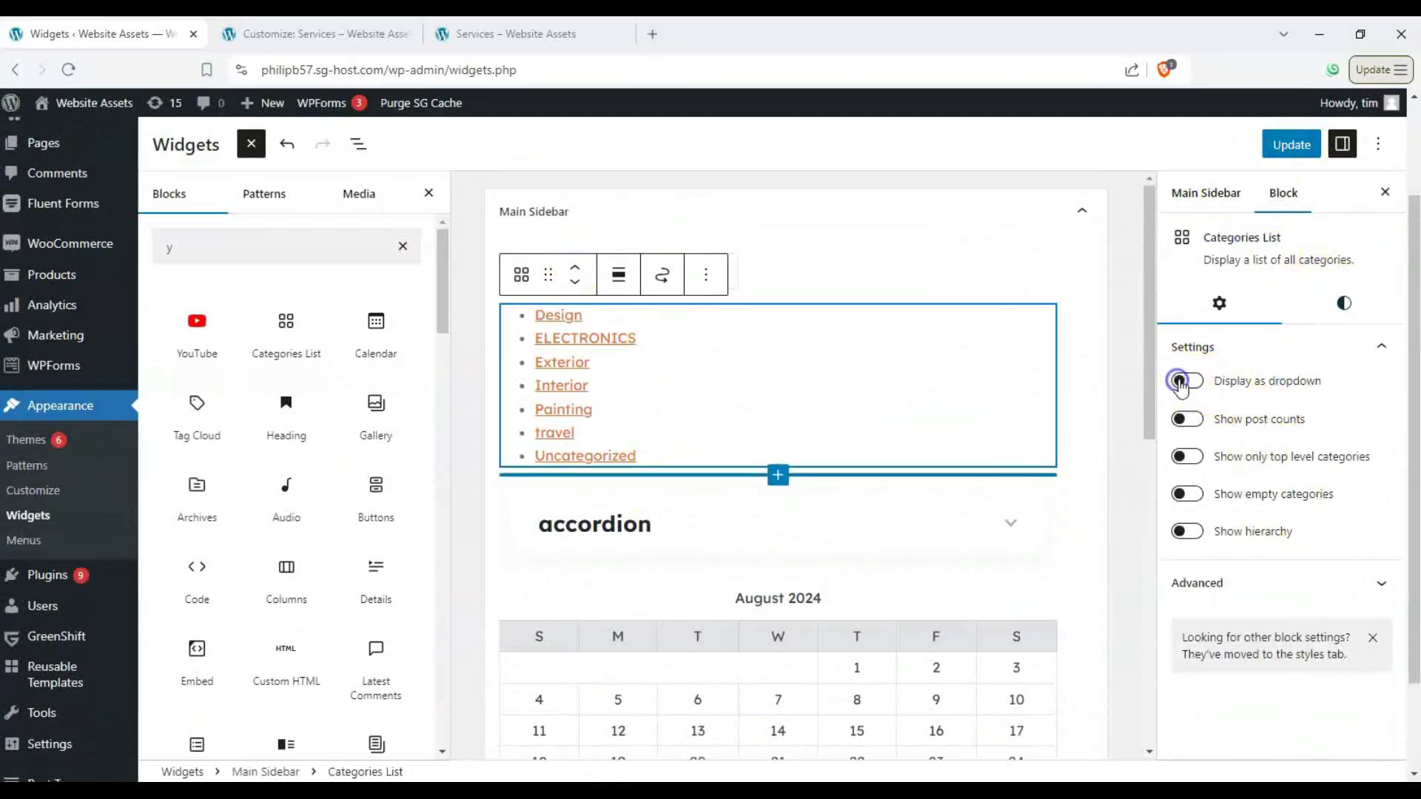
click(1181, 383)
click(1186, 419)
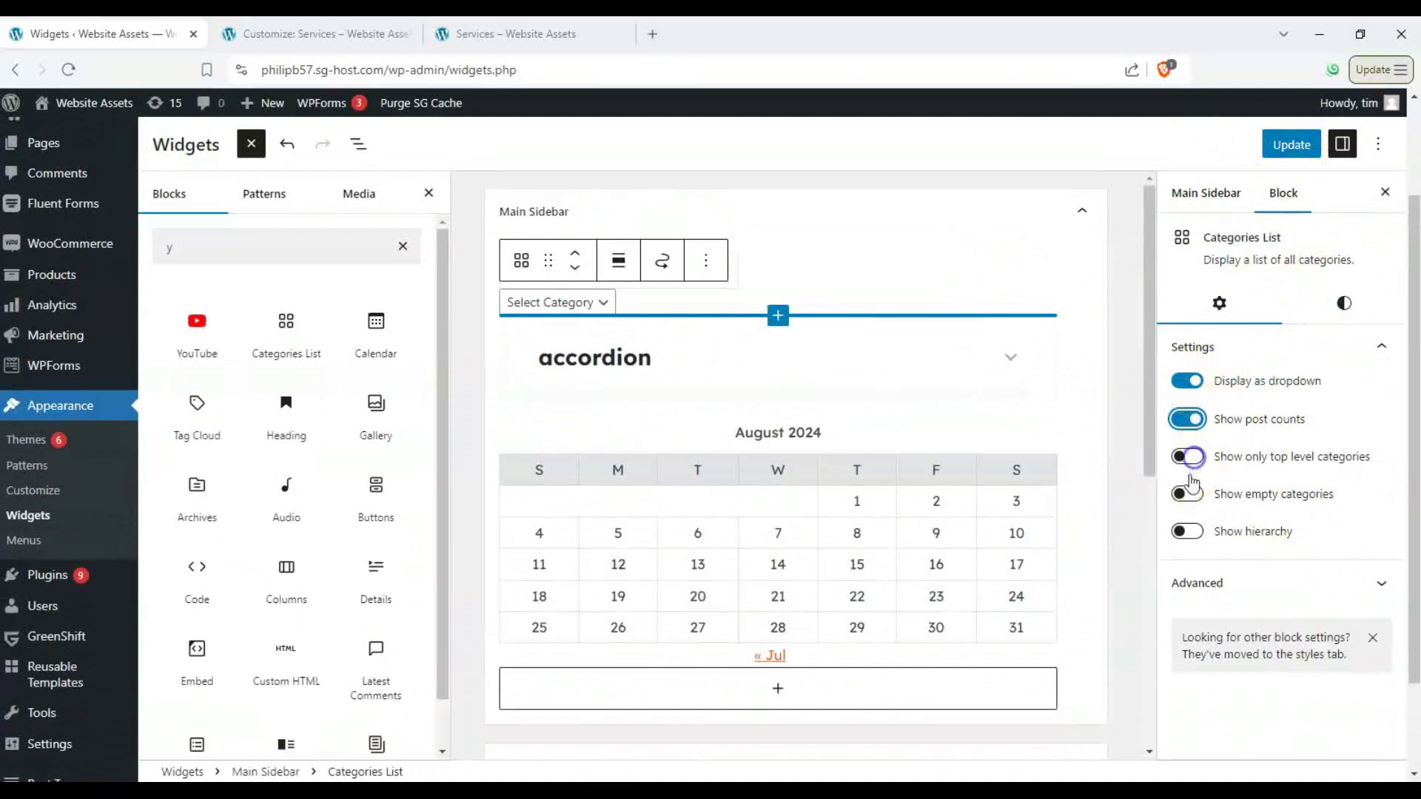
click(1186, 493)
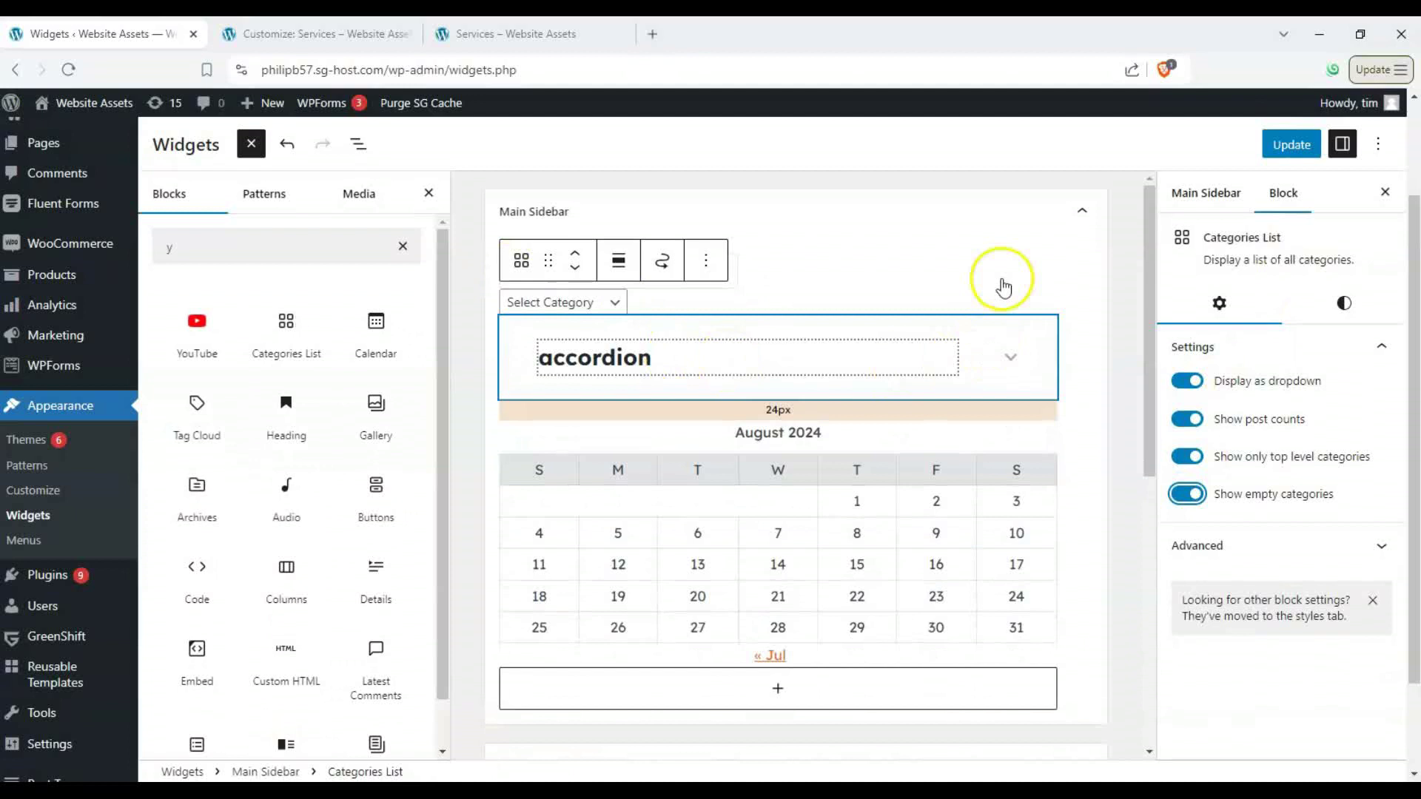
click(603, 300)
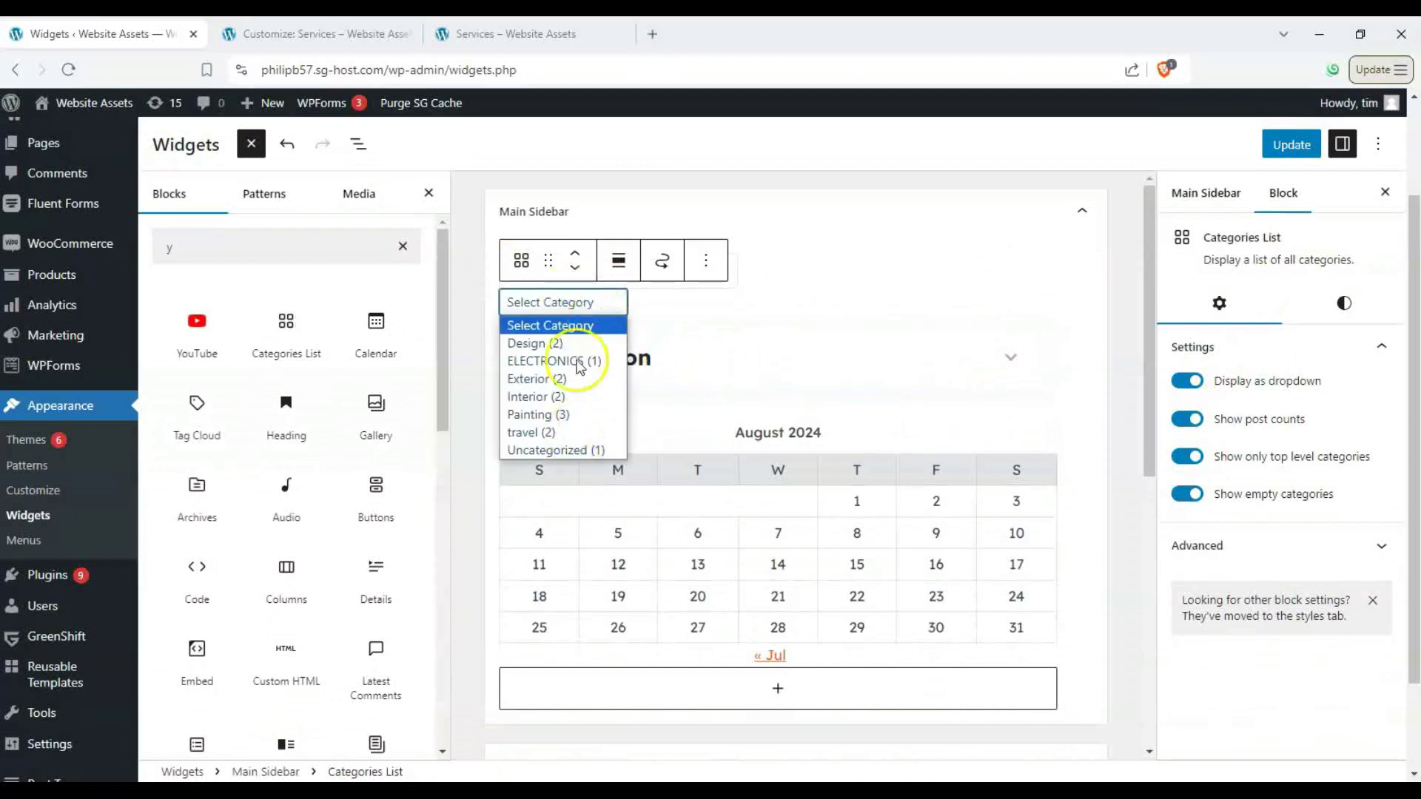
click(1126, 438)
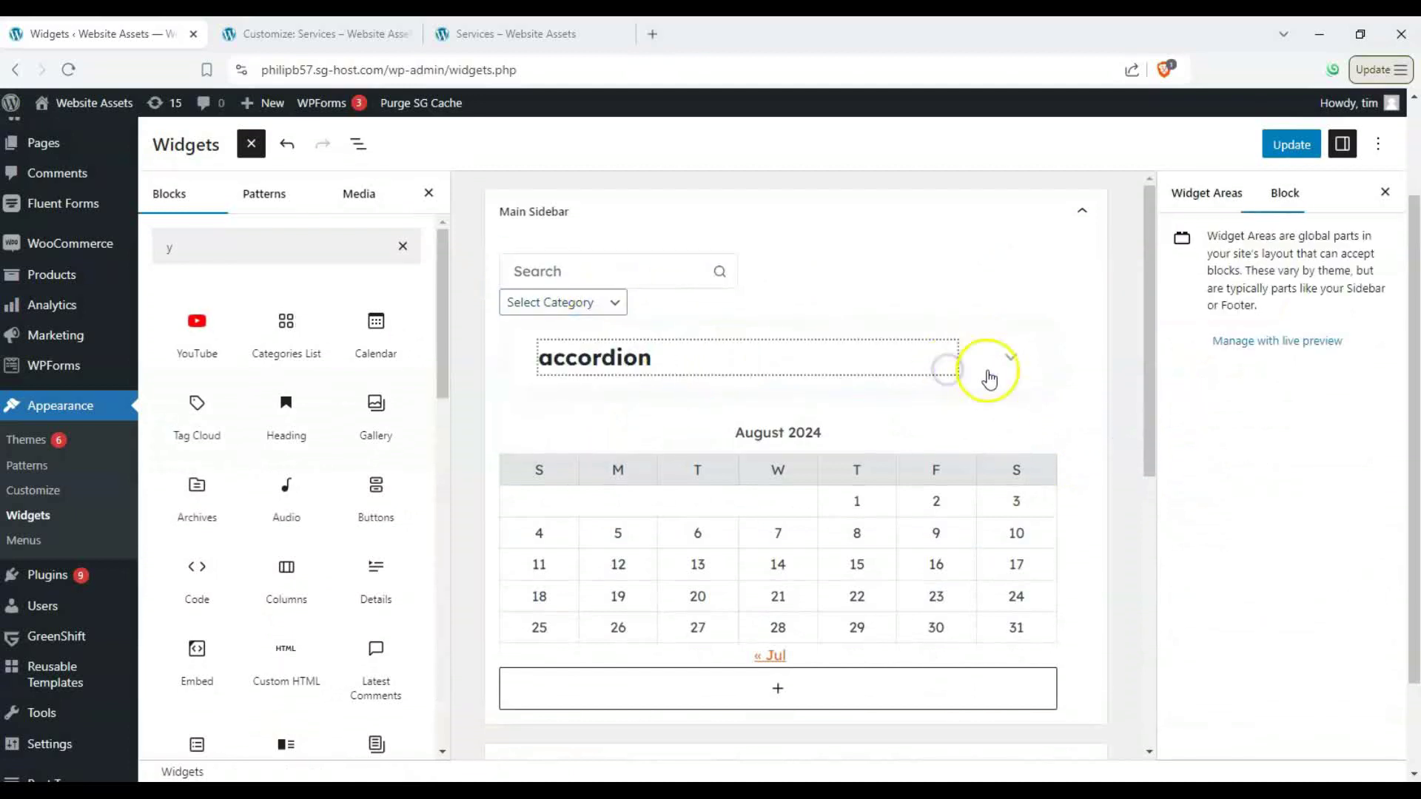
click(988, 377)
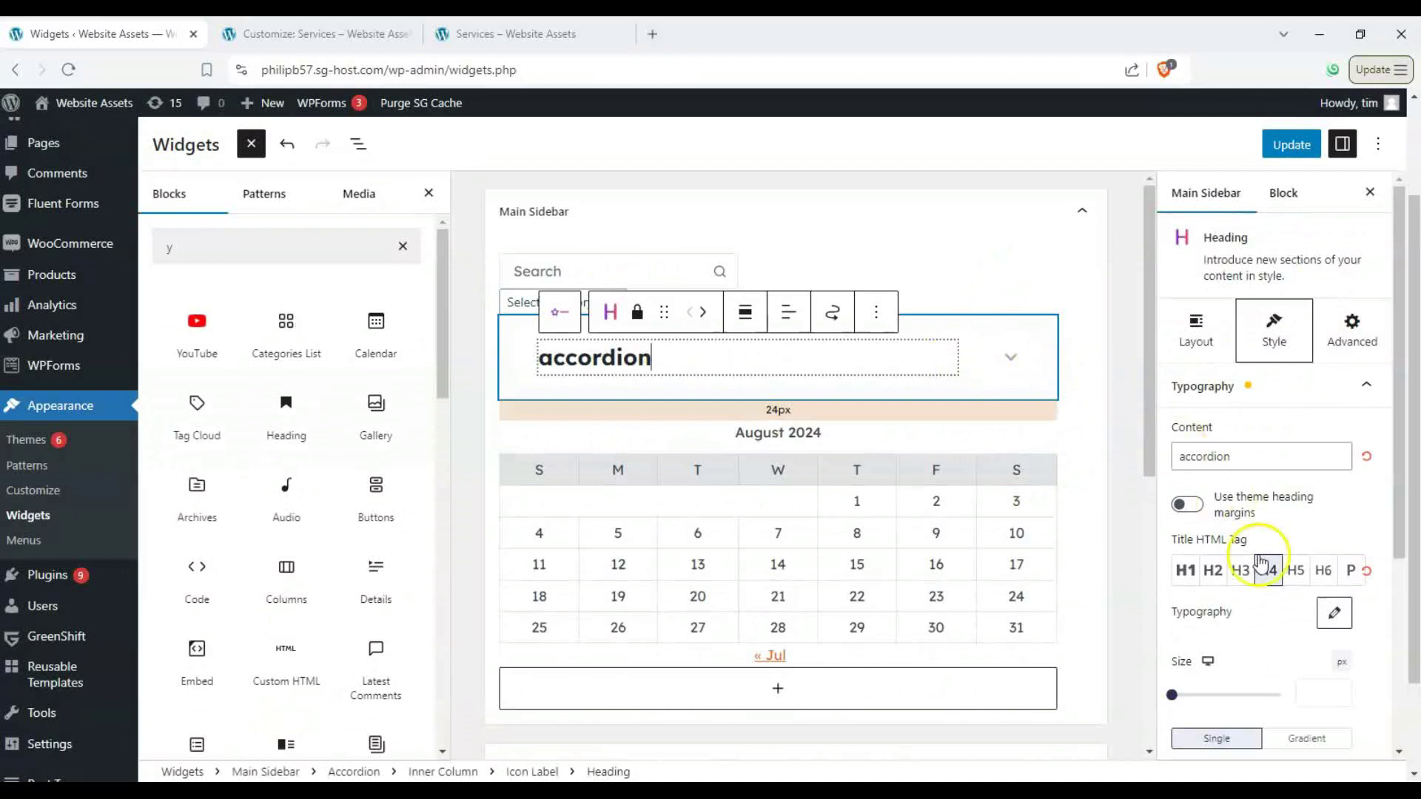
Centre the accordion icon via its Layout content alignment
click(1011, 356)
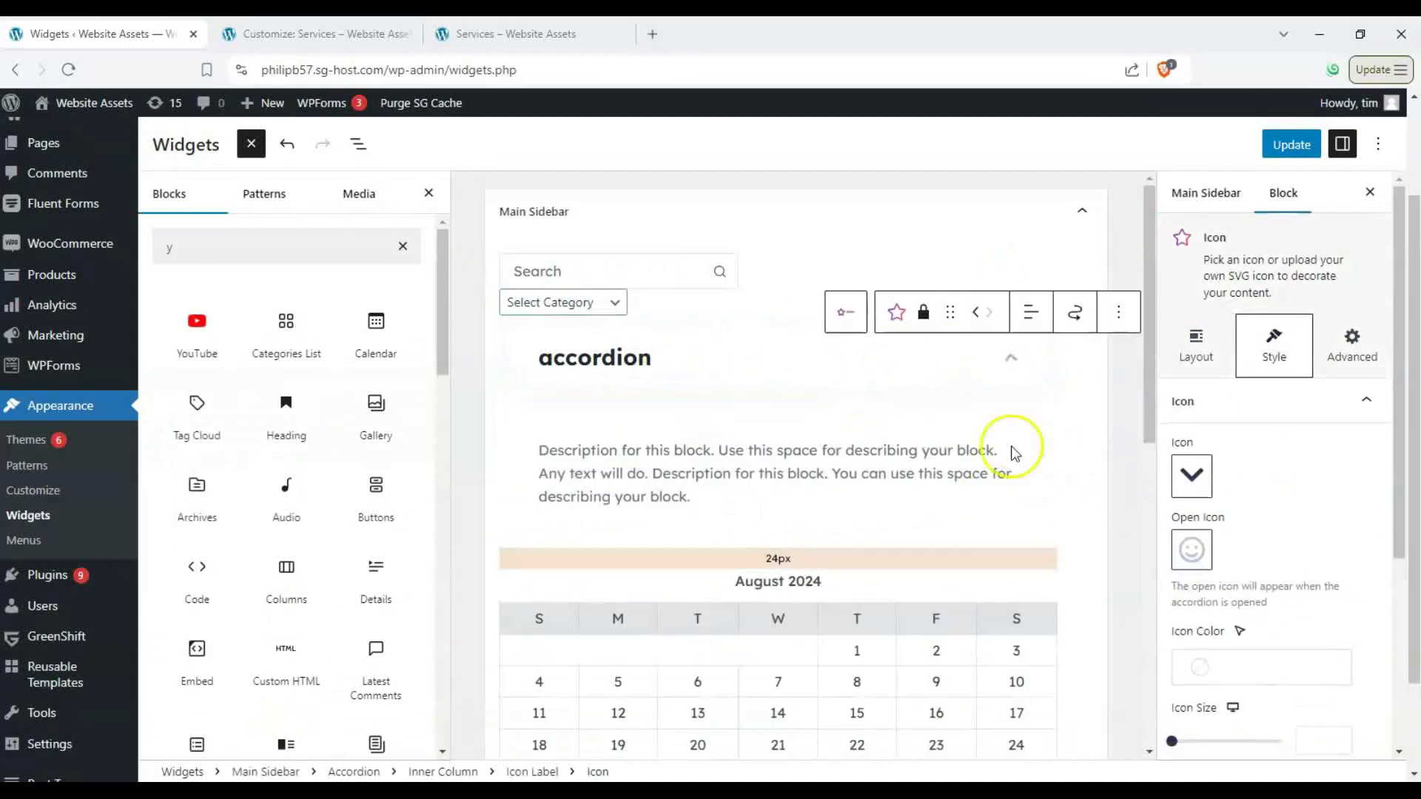
click(1209, 344)
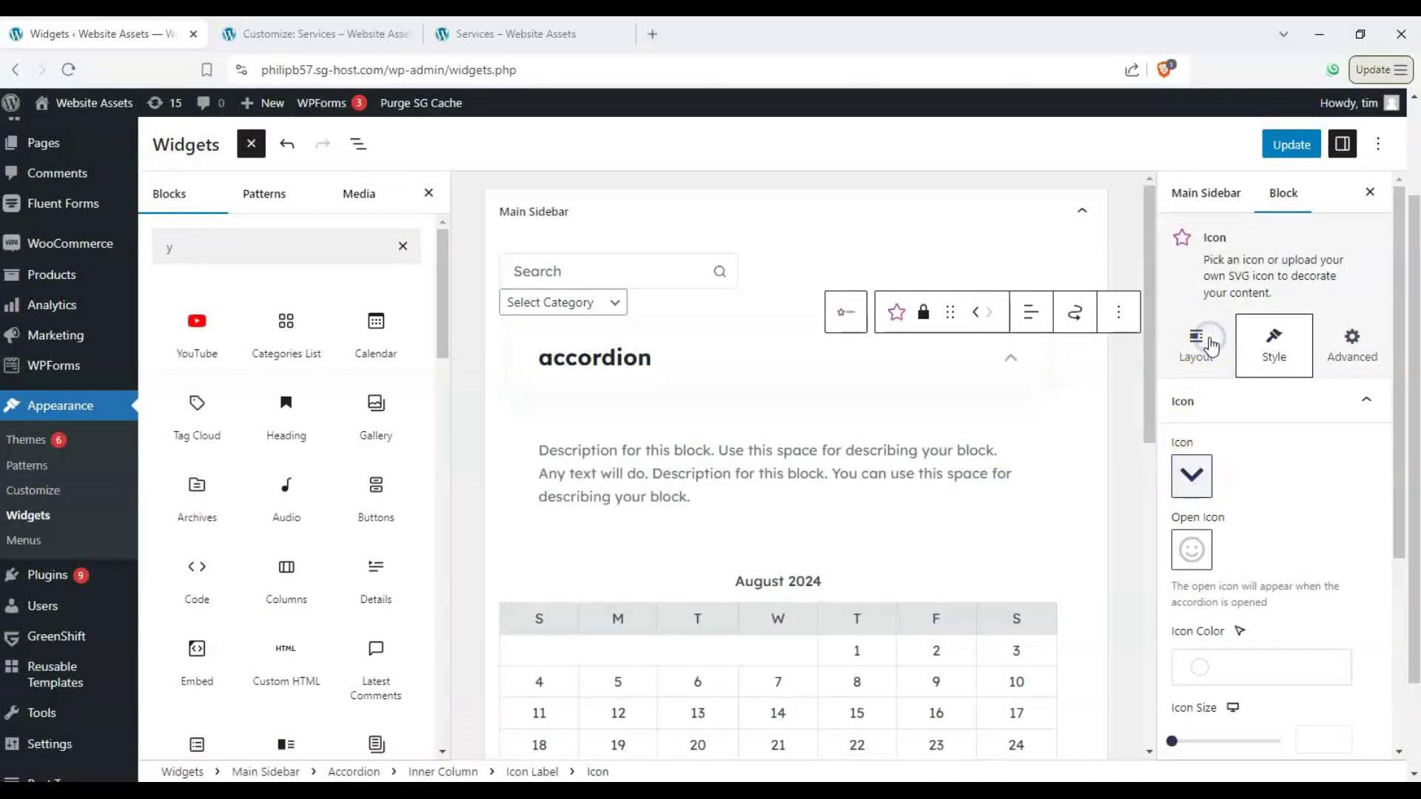
click(1269, 462)
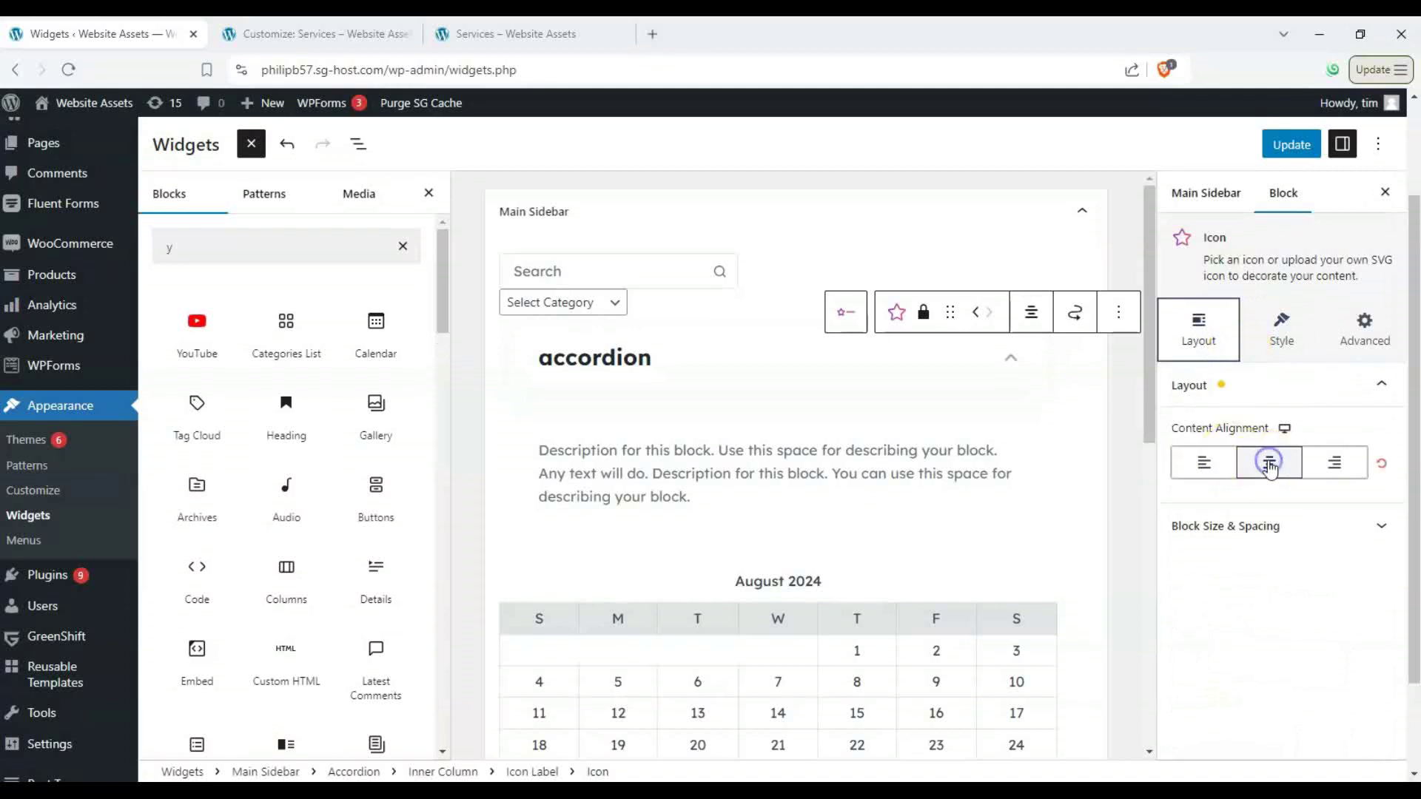
click(764, 364)
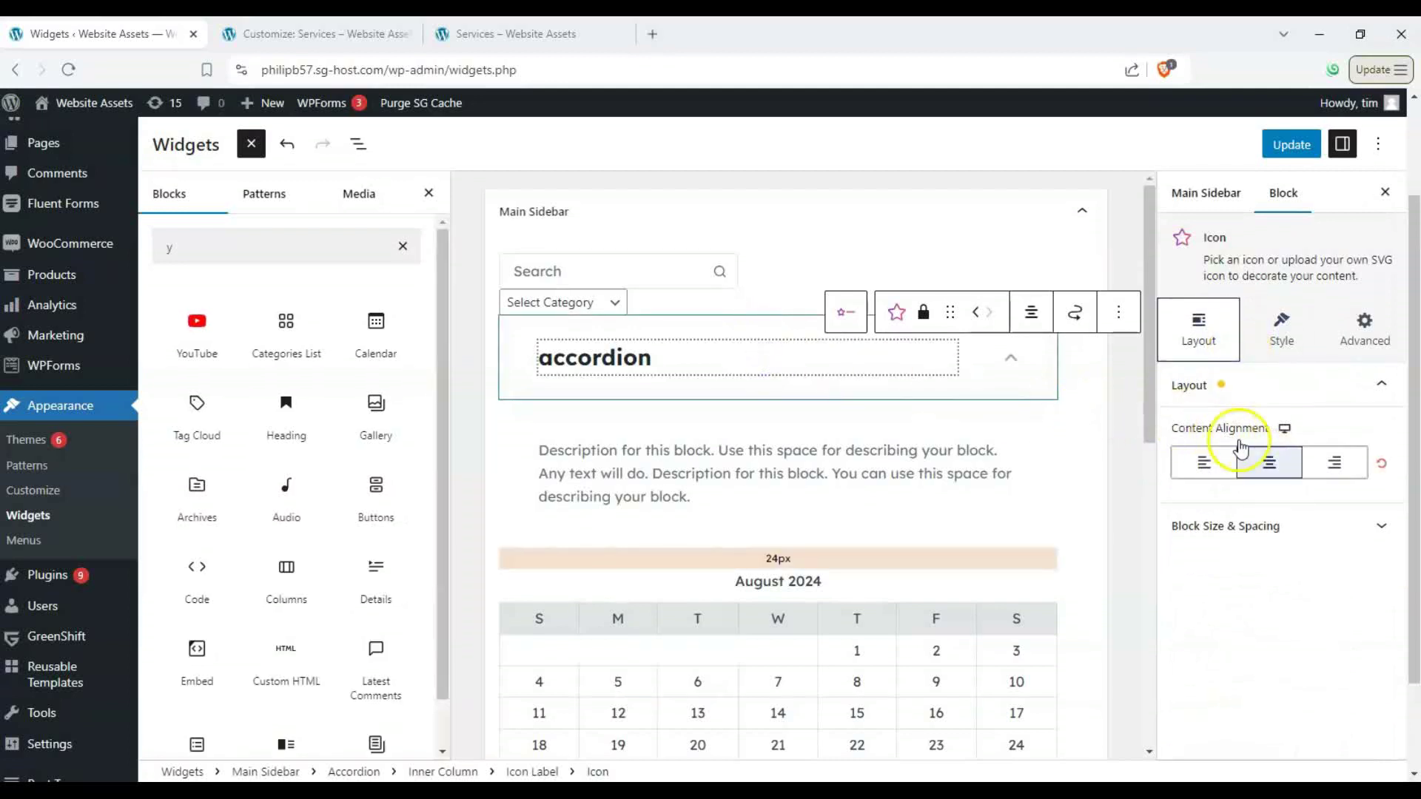
scroll(1258, 423, down, 3)
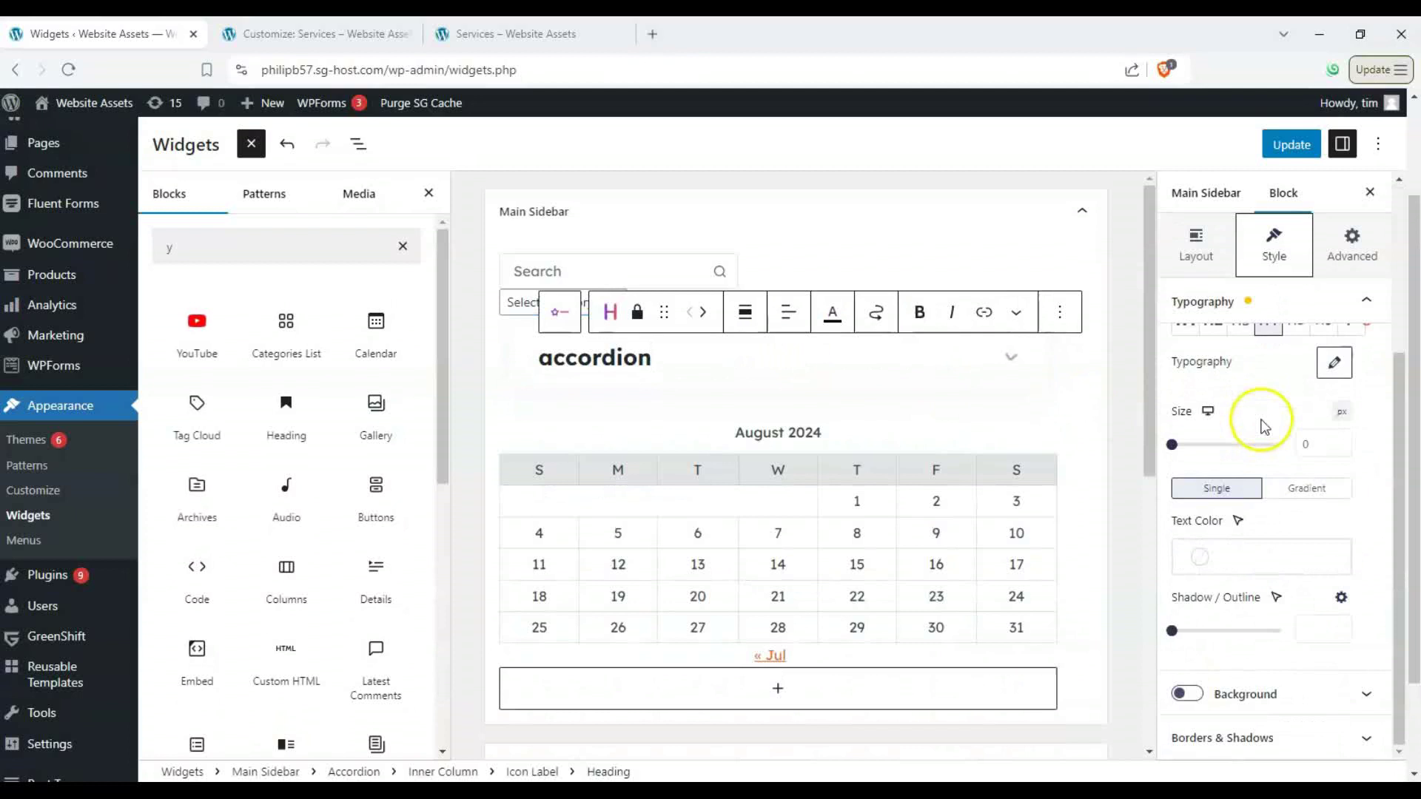
scroll(1215, 326, up, 3)
Centre the accordion heading text, then select the calendar block
click(1217, 321)
click(1197, 325)
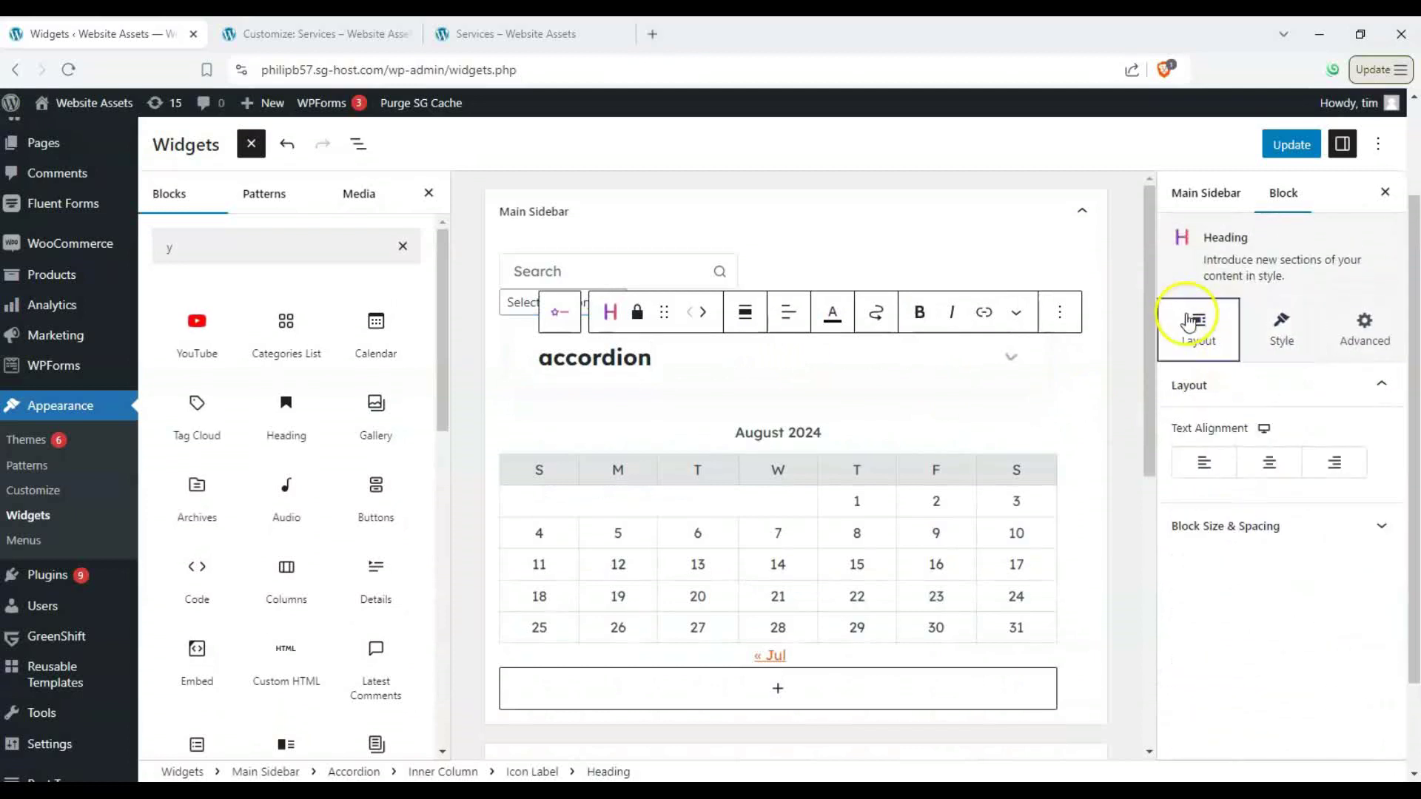
click(1269, 462)
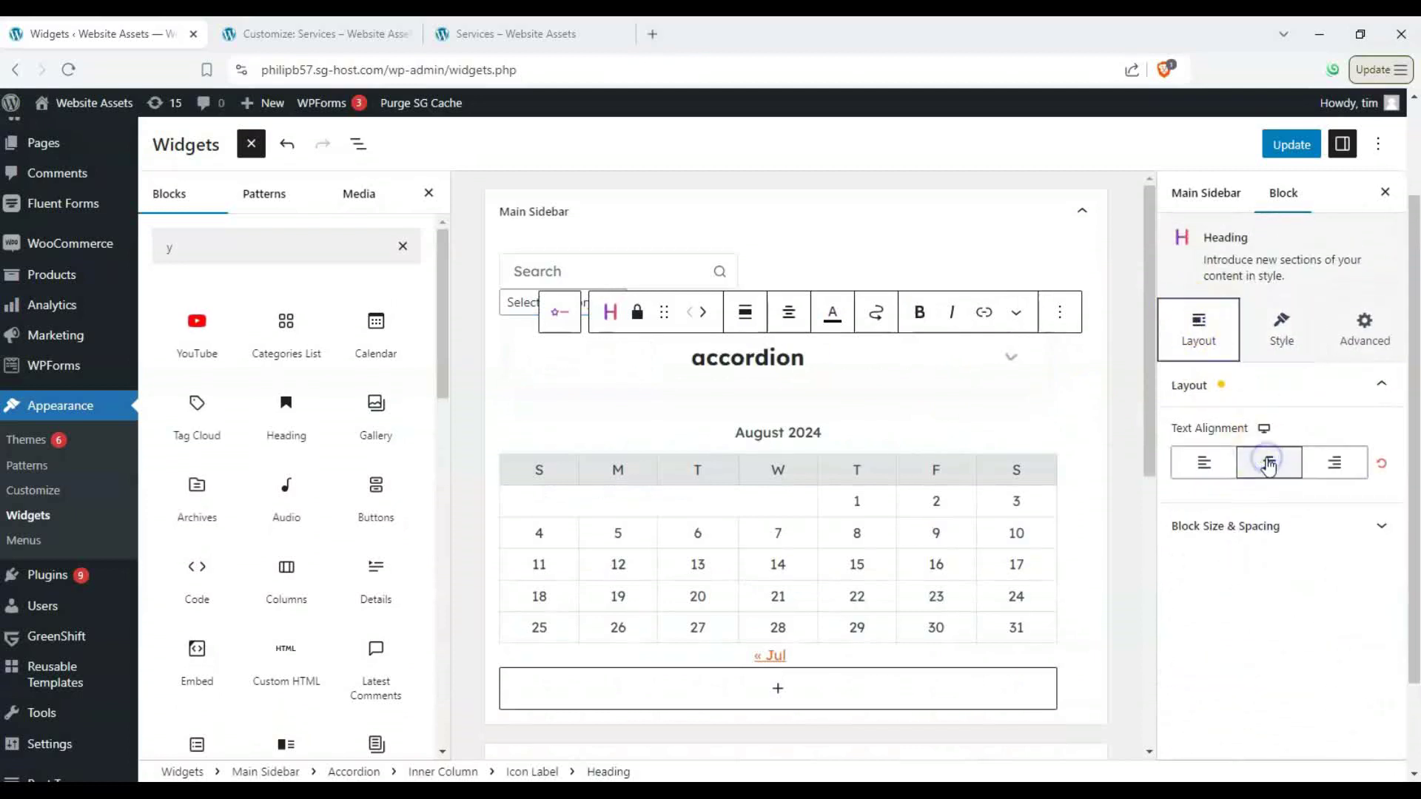
click(885, 475)
click(1199, 351)
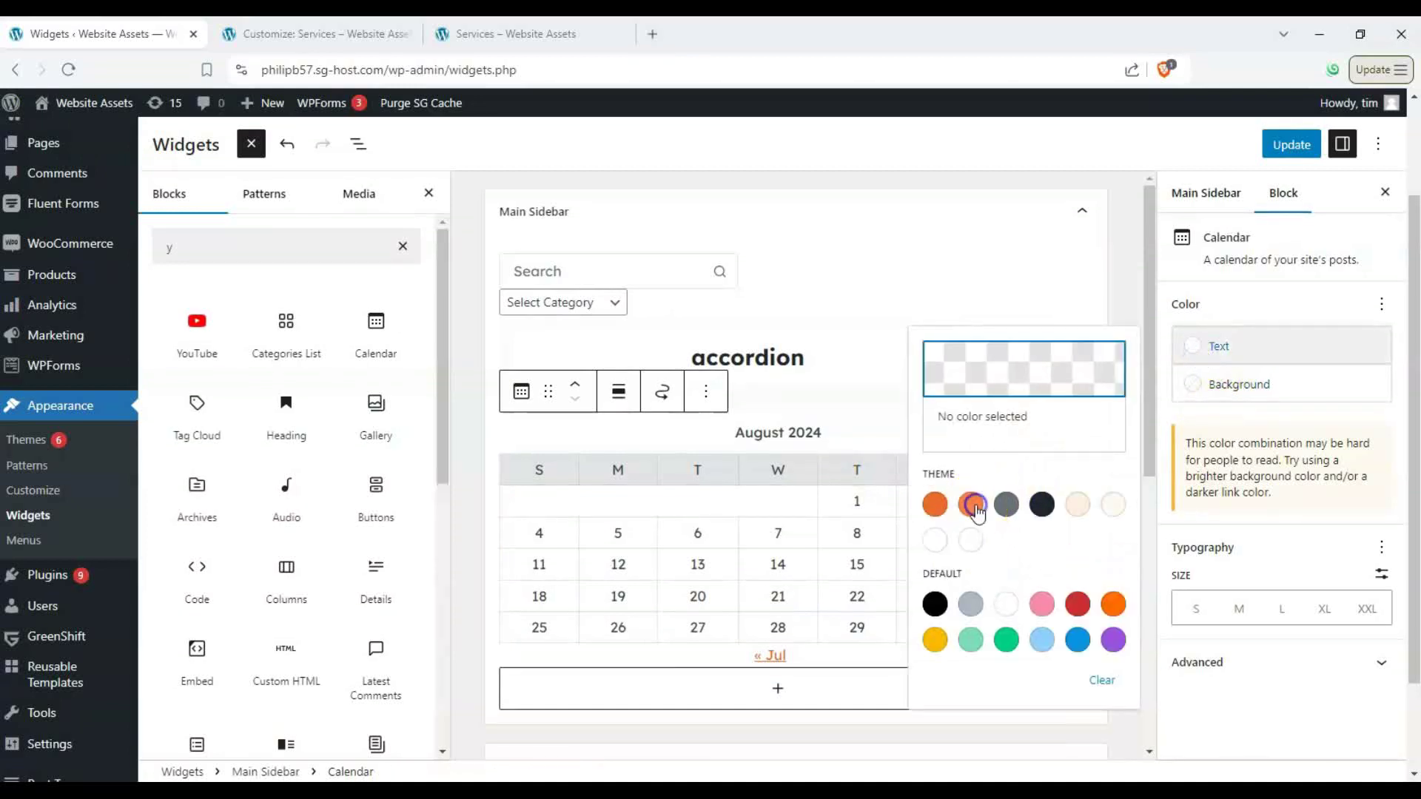
Give the Calendar block orange text, Palette Color 5 peach background and size M typography
click(974, 506)
click(1103, 447)
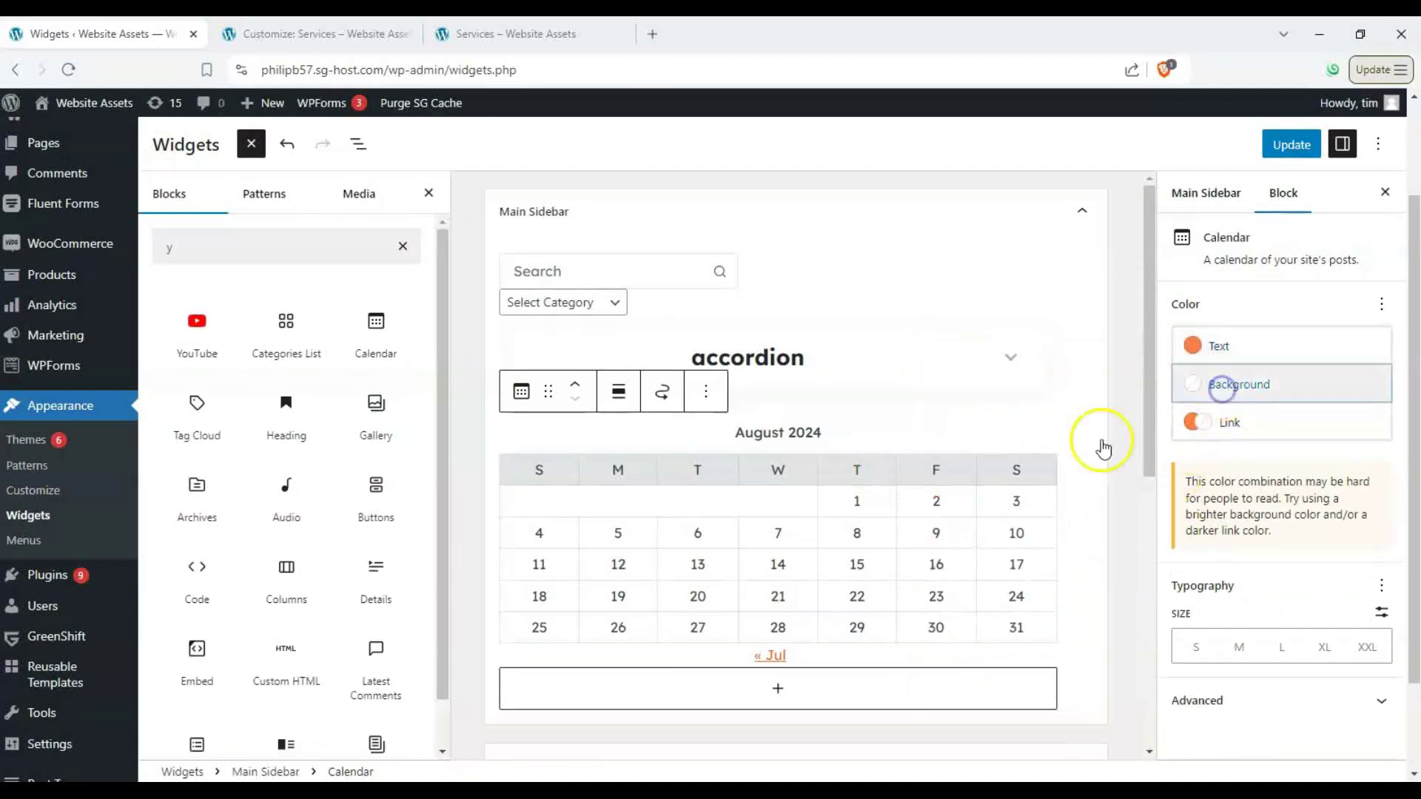
click(1077, 542)
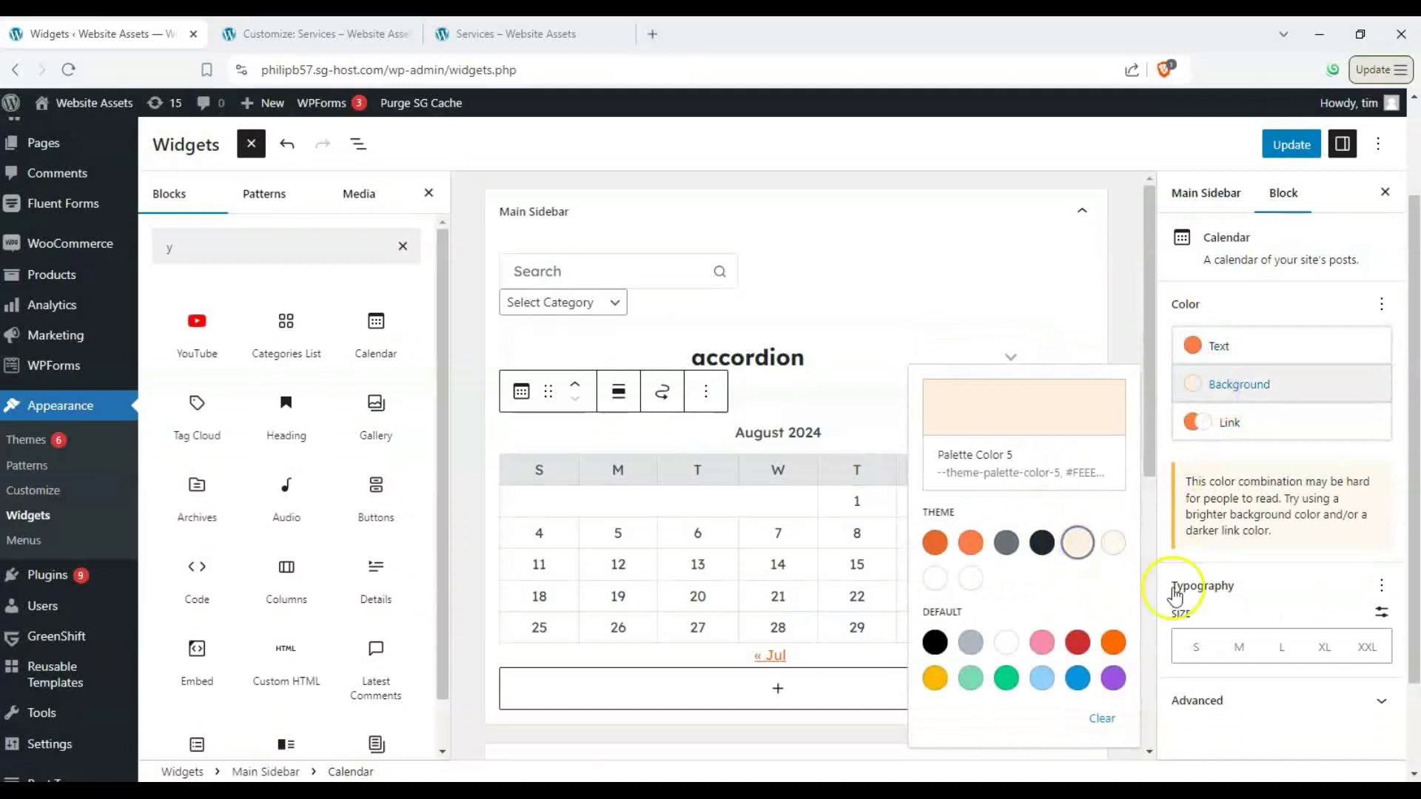
click(1248, 647)
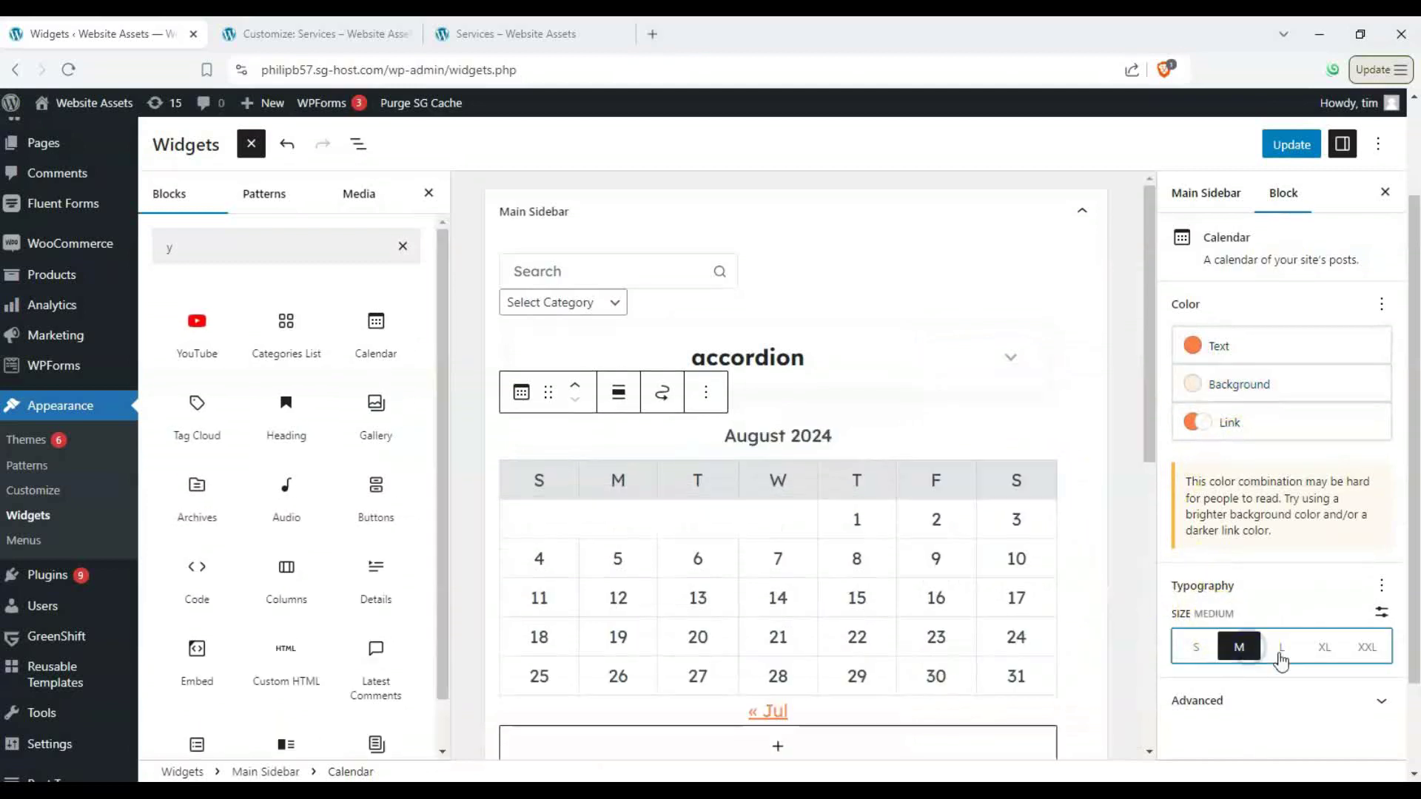
click(1131, 565)
click(876, 438)
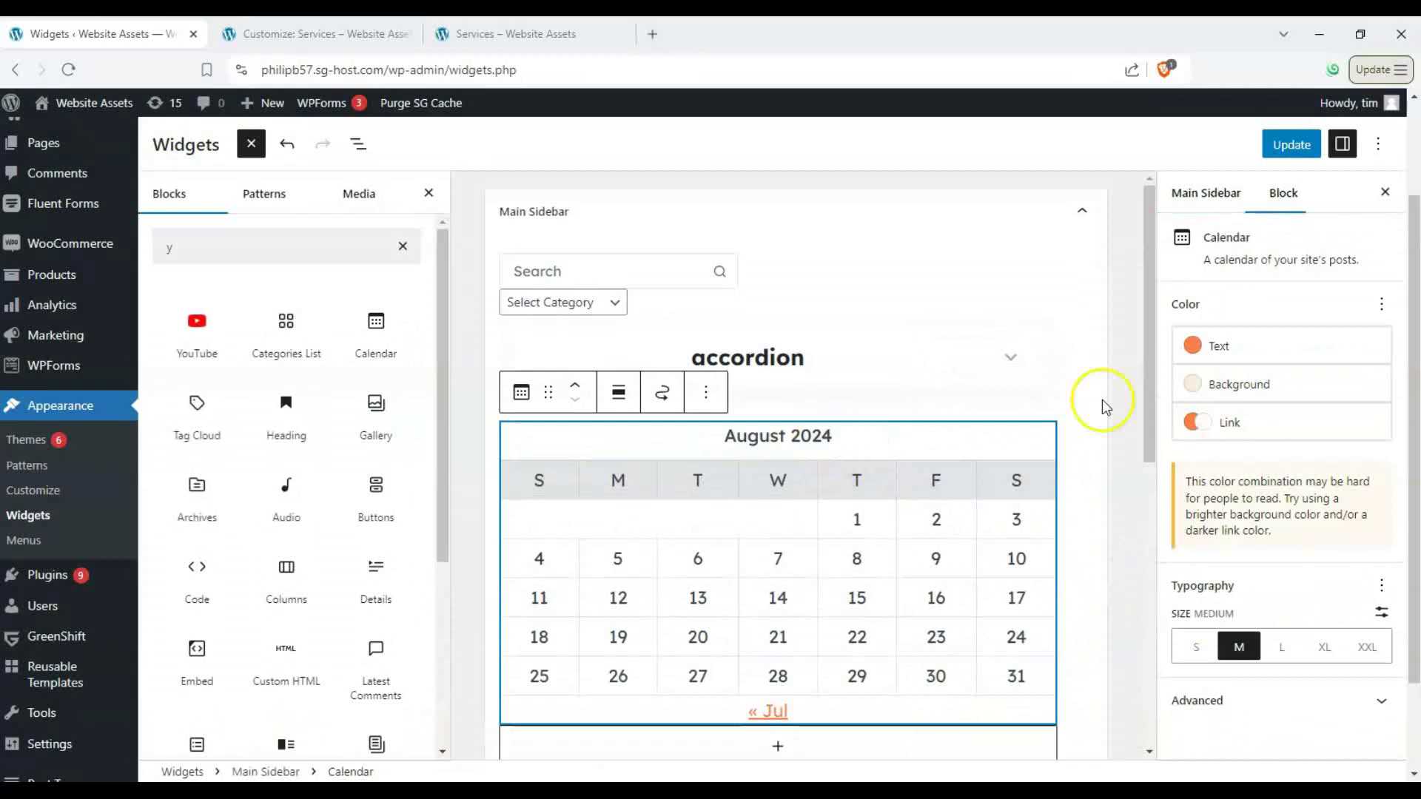
scroll(1218, 497, down, 2)
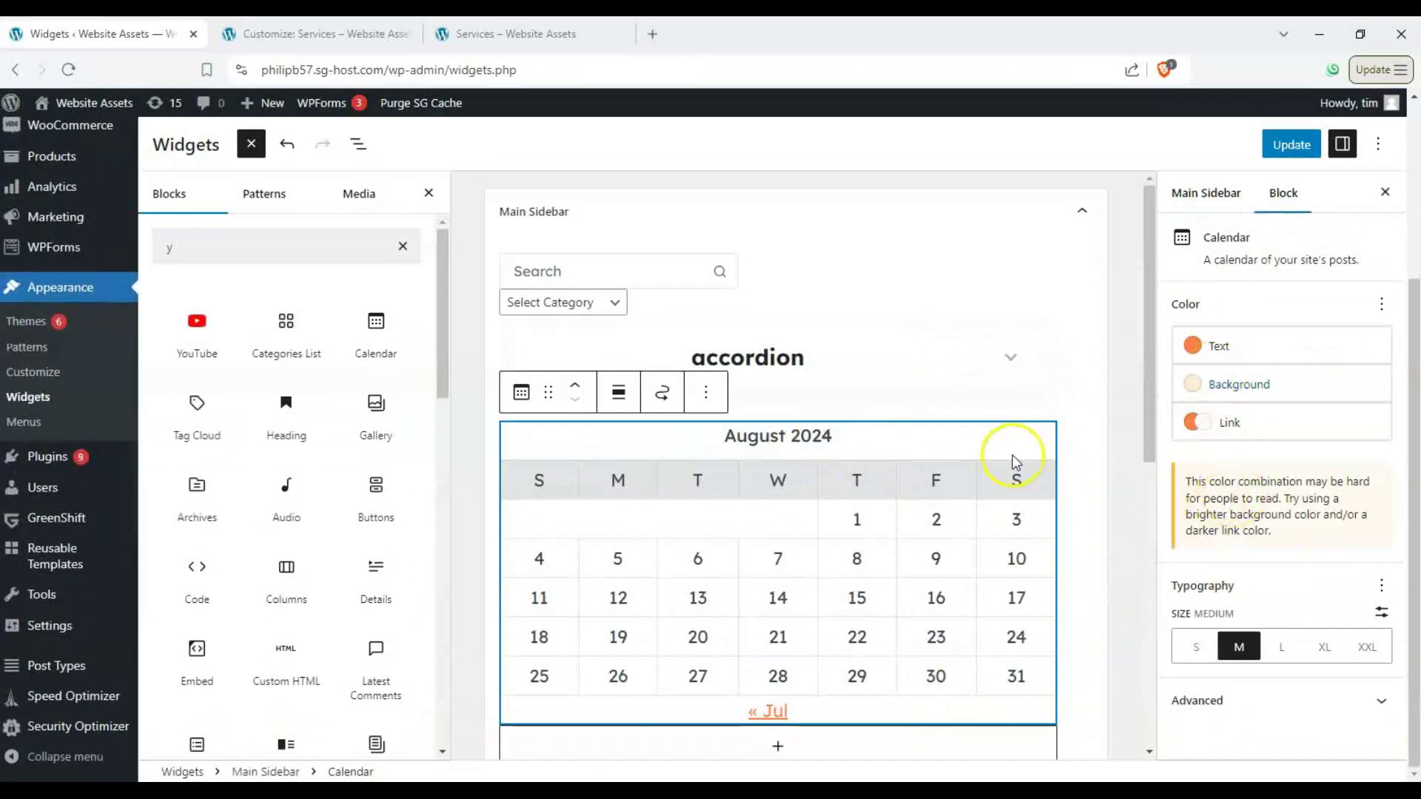
scroll(989, 454, up, 2)
Make the search field taller, show product price and status in results, and round corners to 53 px
click(686, 268)
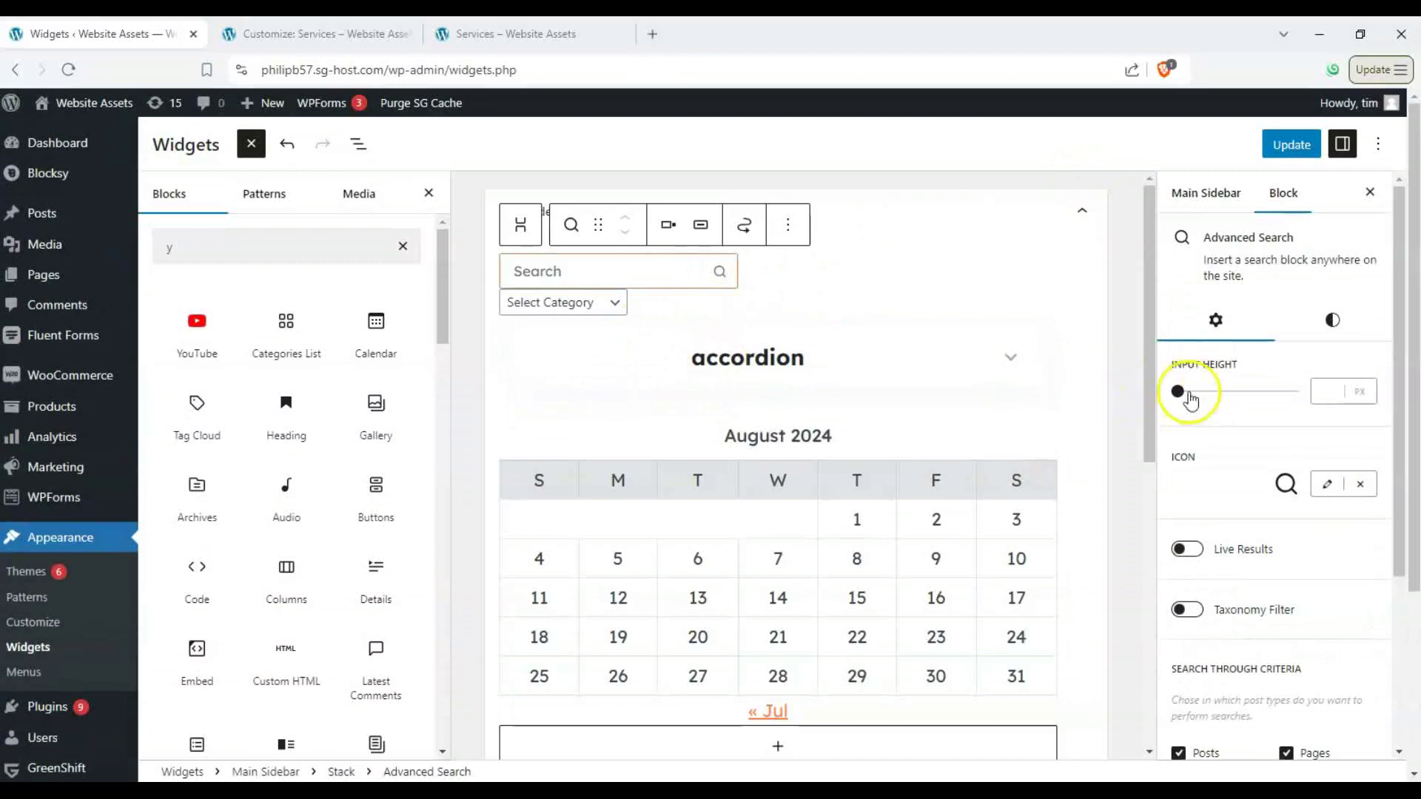
drag(1209, 398, 1212, 394)
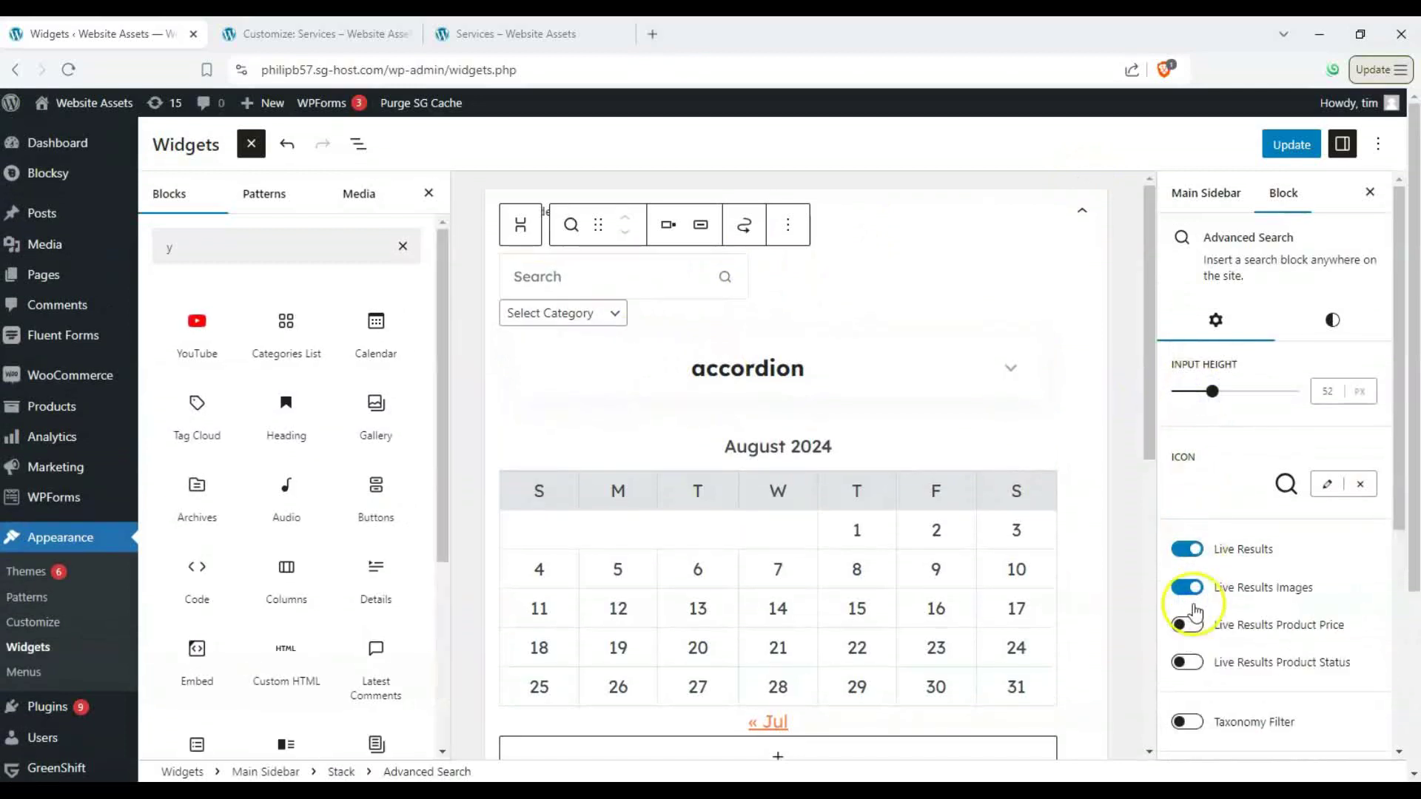
click(1187, 663)
scroll(1211, 578, down, 3)
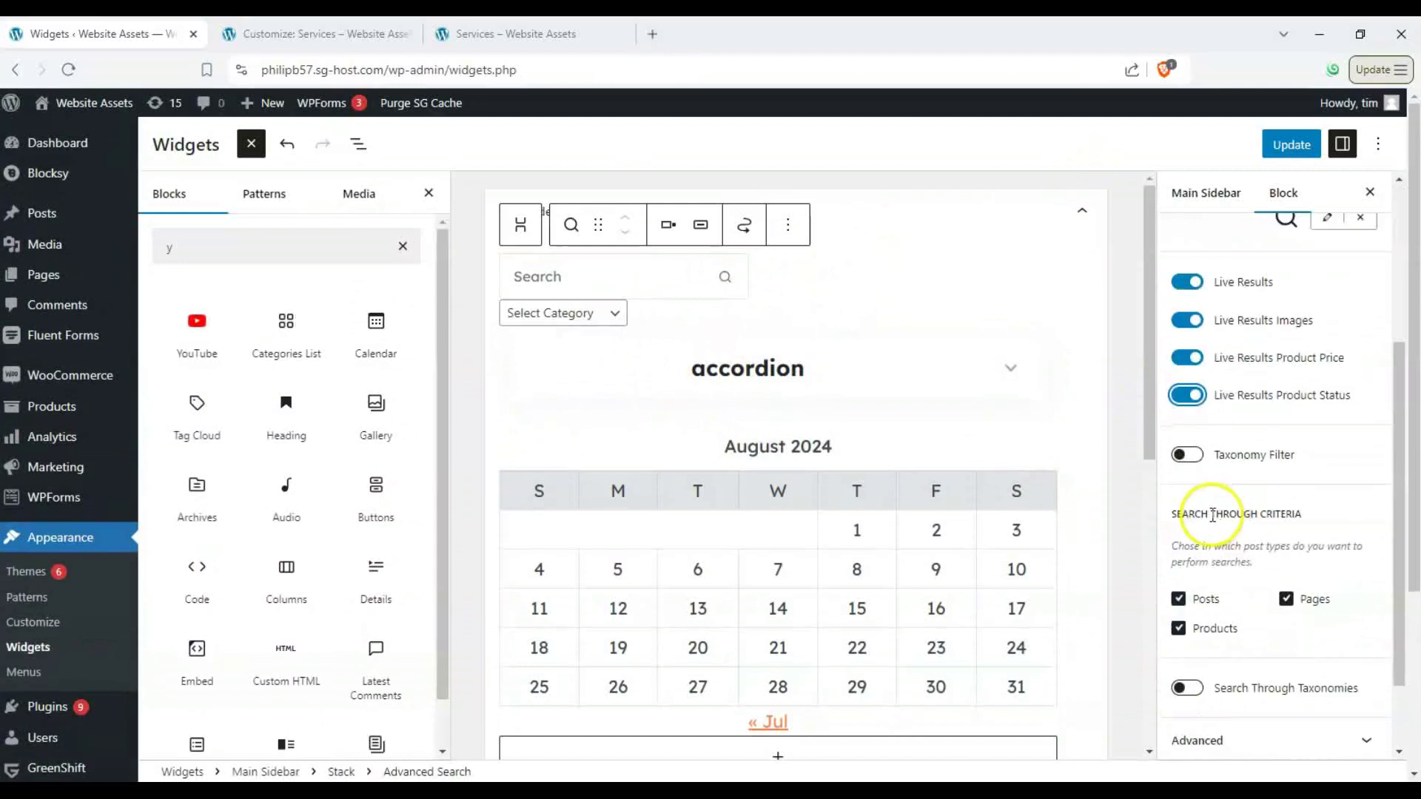
click(1252, 740)
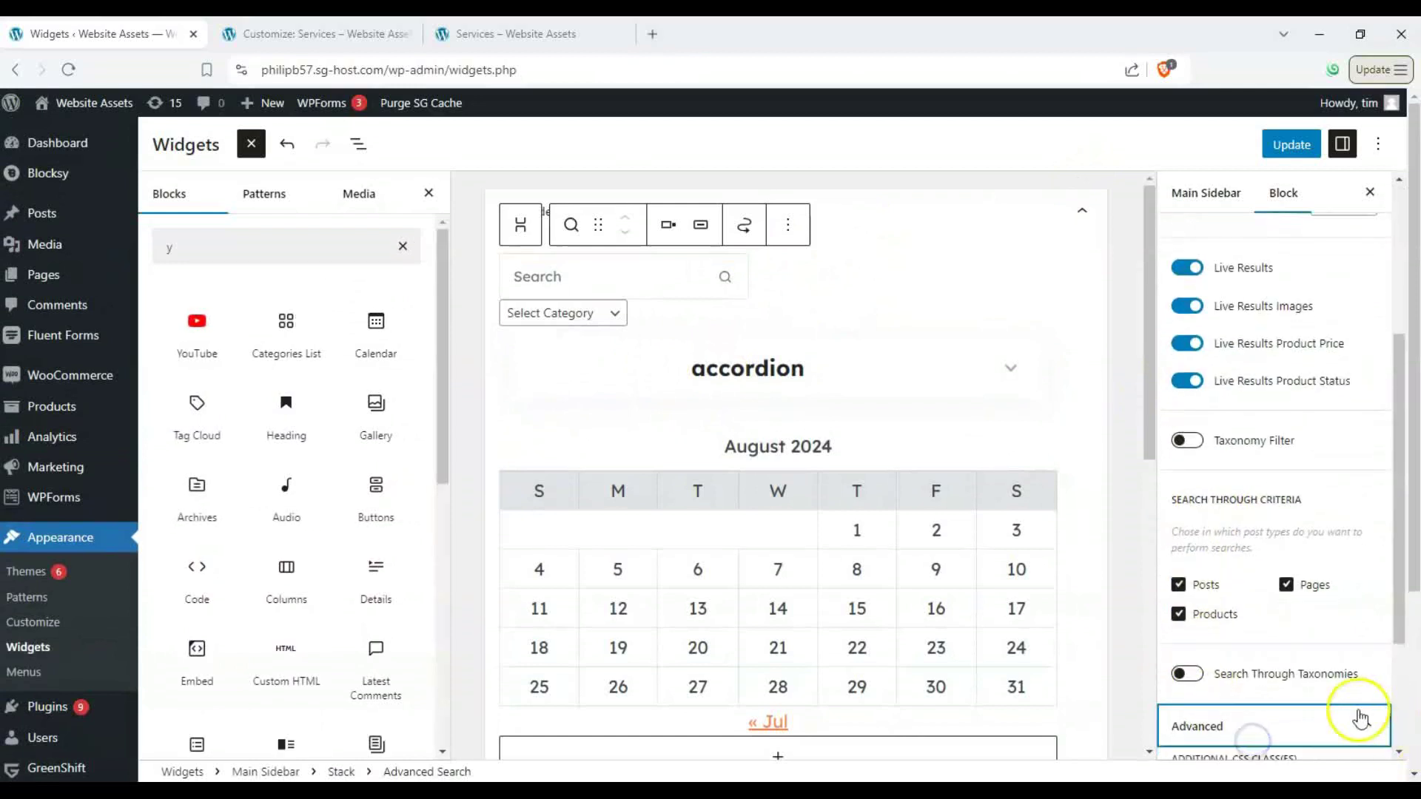
scroll(1338, 694, up, 10)
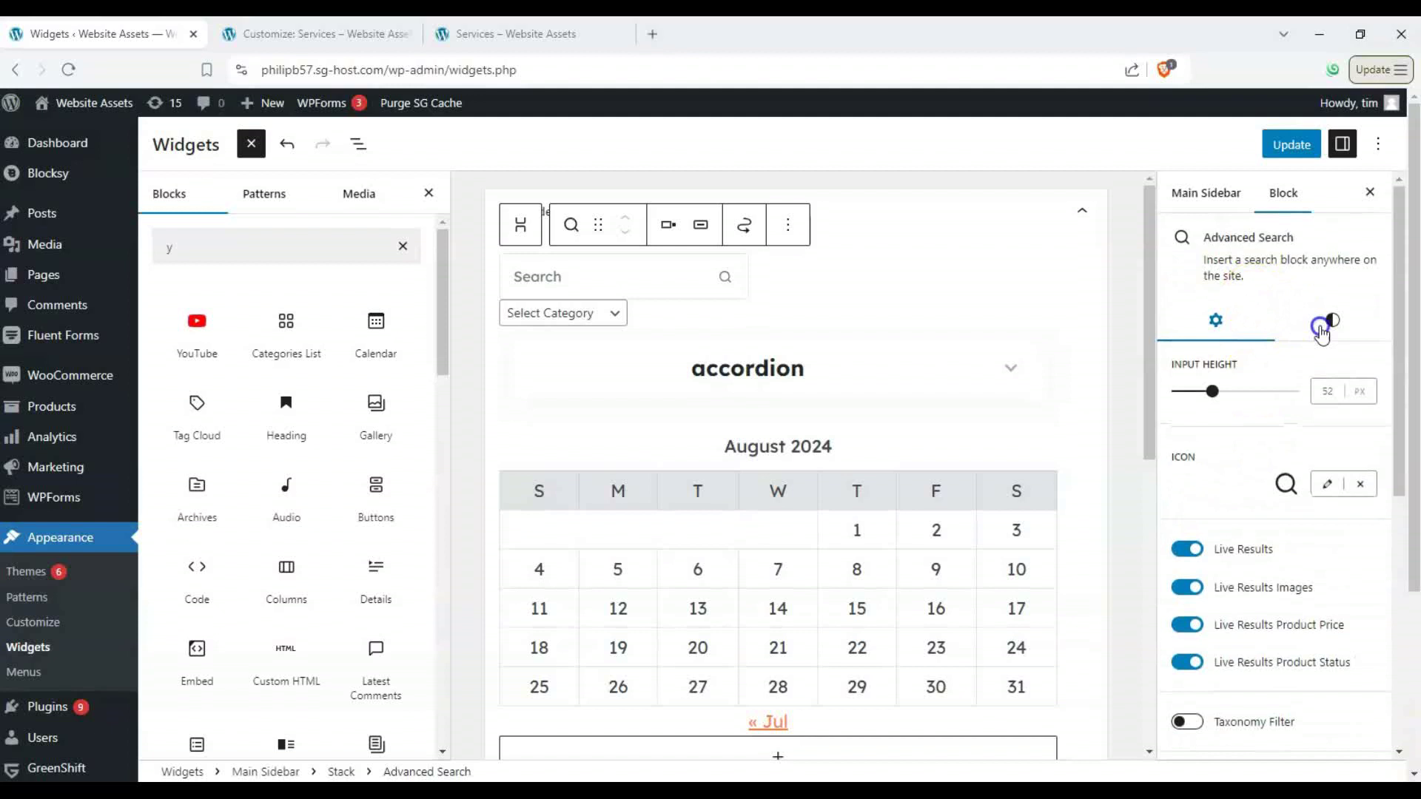
click(1321, 324)
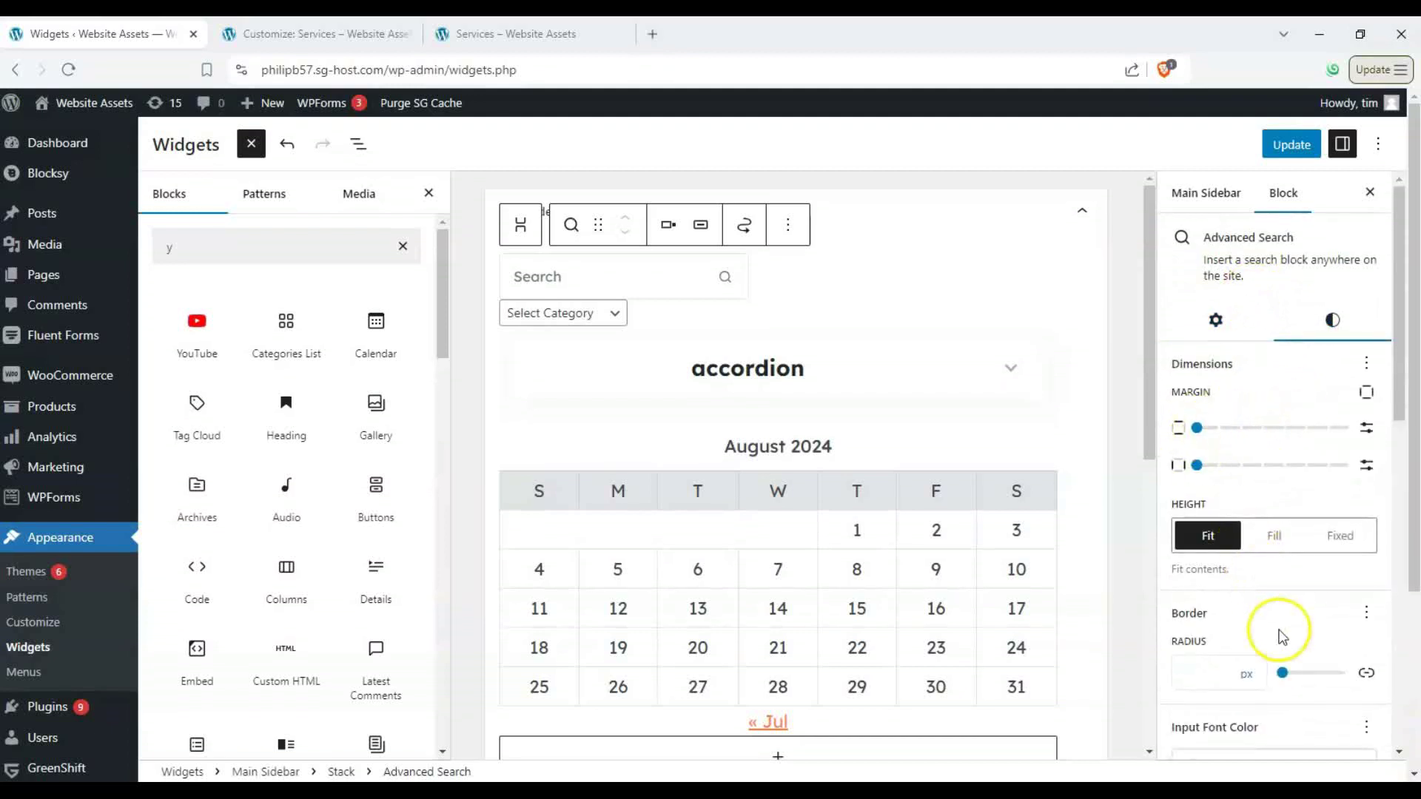
scroll(1287, 638, down, 2)
drag(1311, 496, 1319, 496)
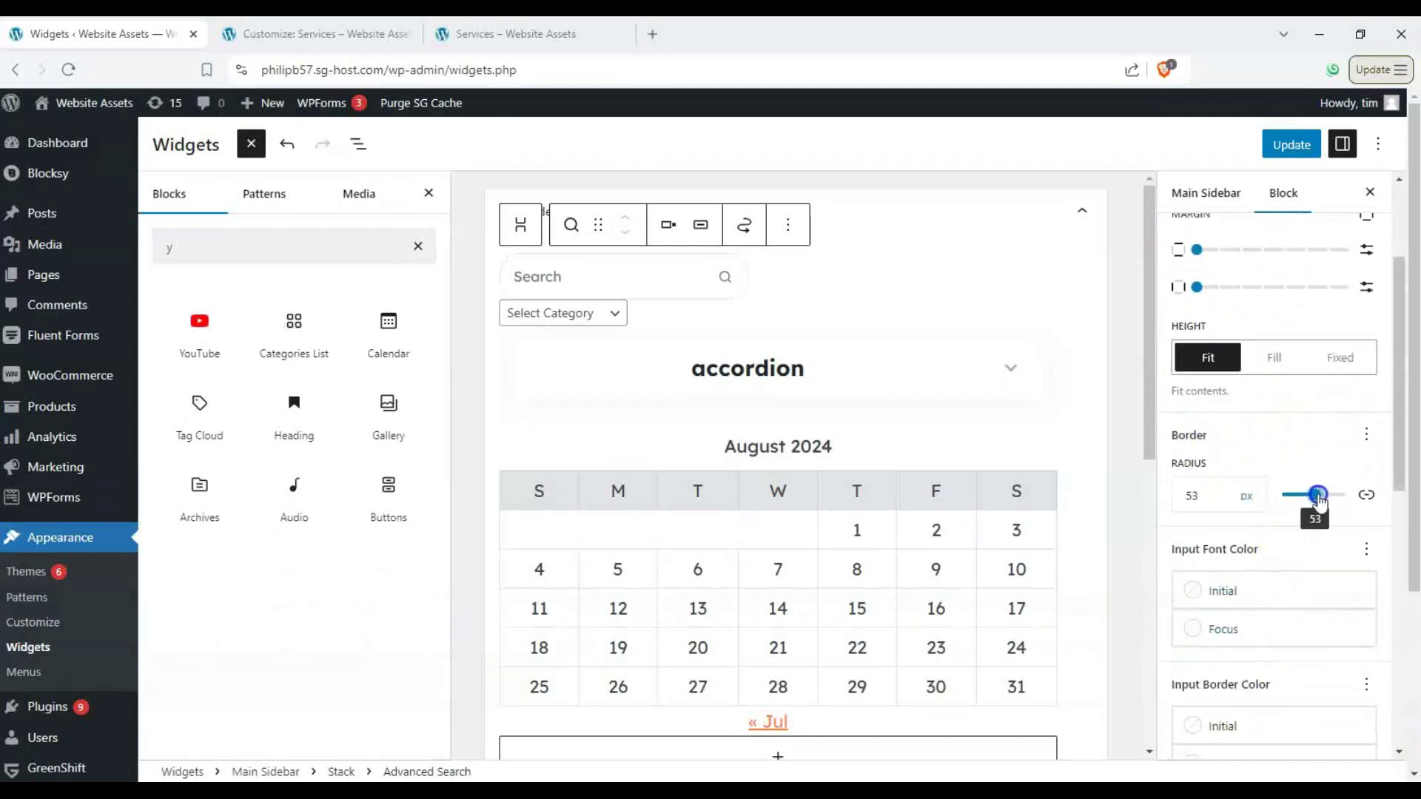
scroll(1268, 650, down, 2)
scroll(1243, 650, down, 2)
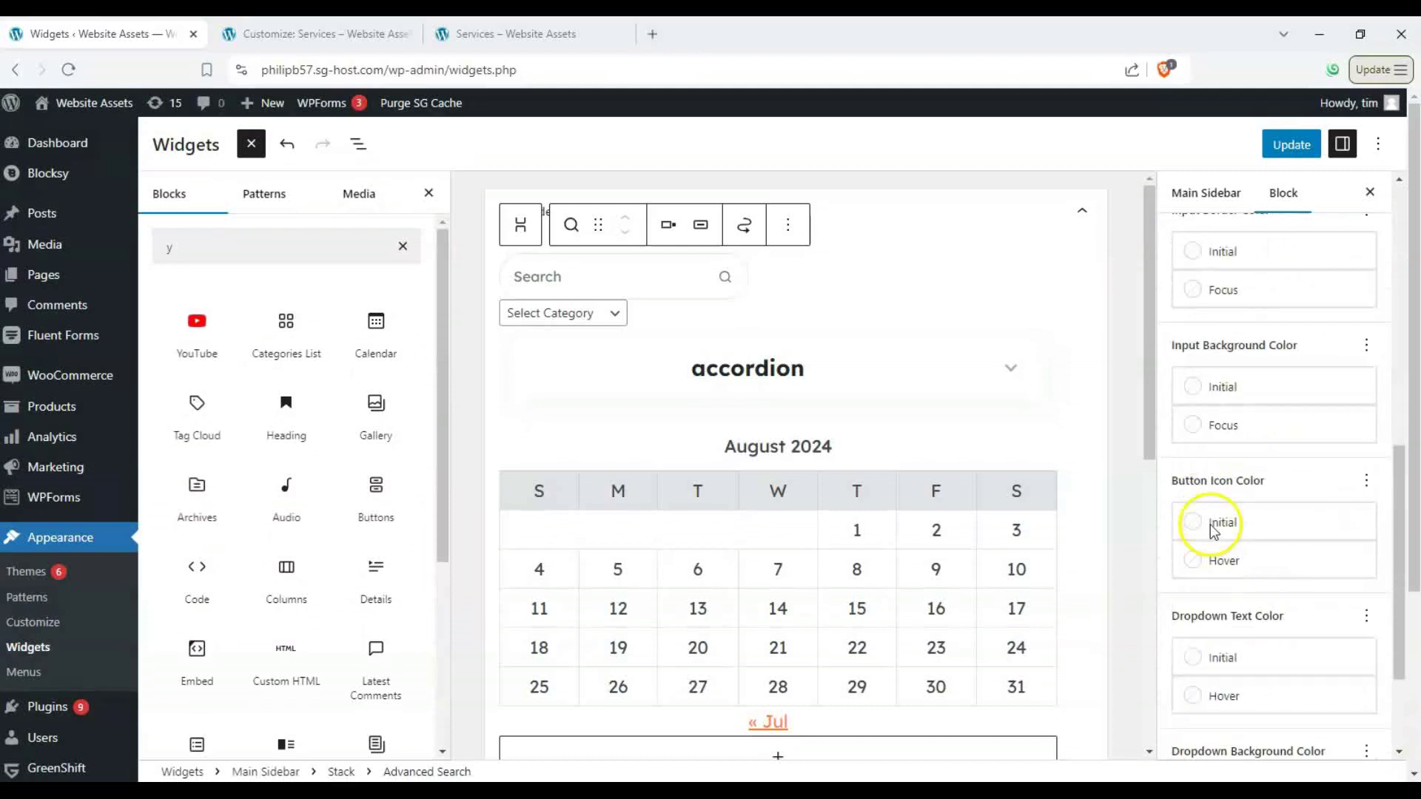
scroll(1249, 645, down, 2)
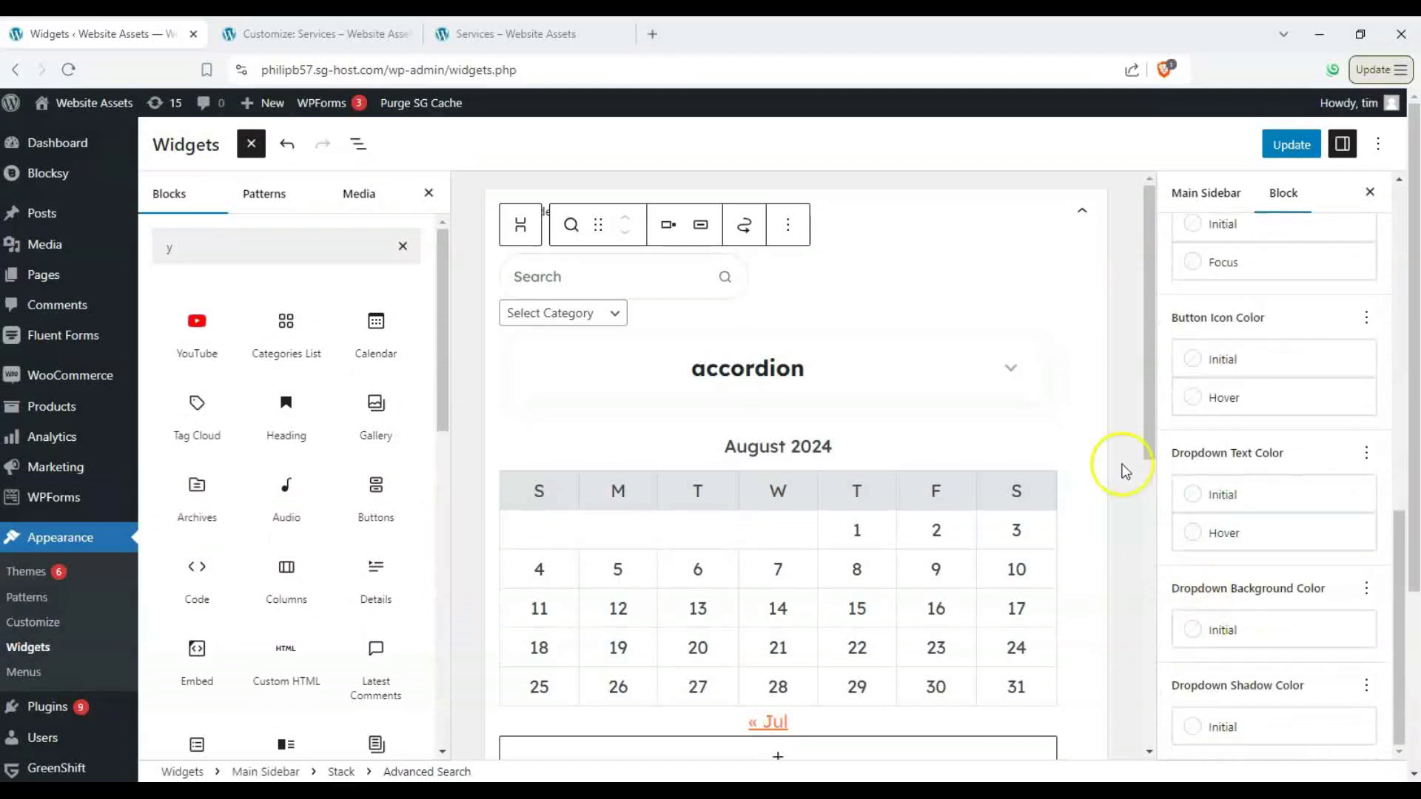
Save the widget changes with Update and switch to the live Services page
click(1276, 145)
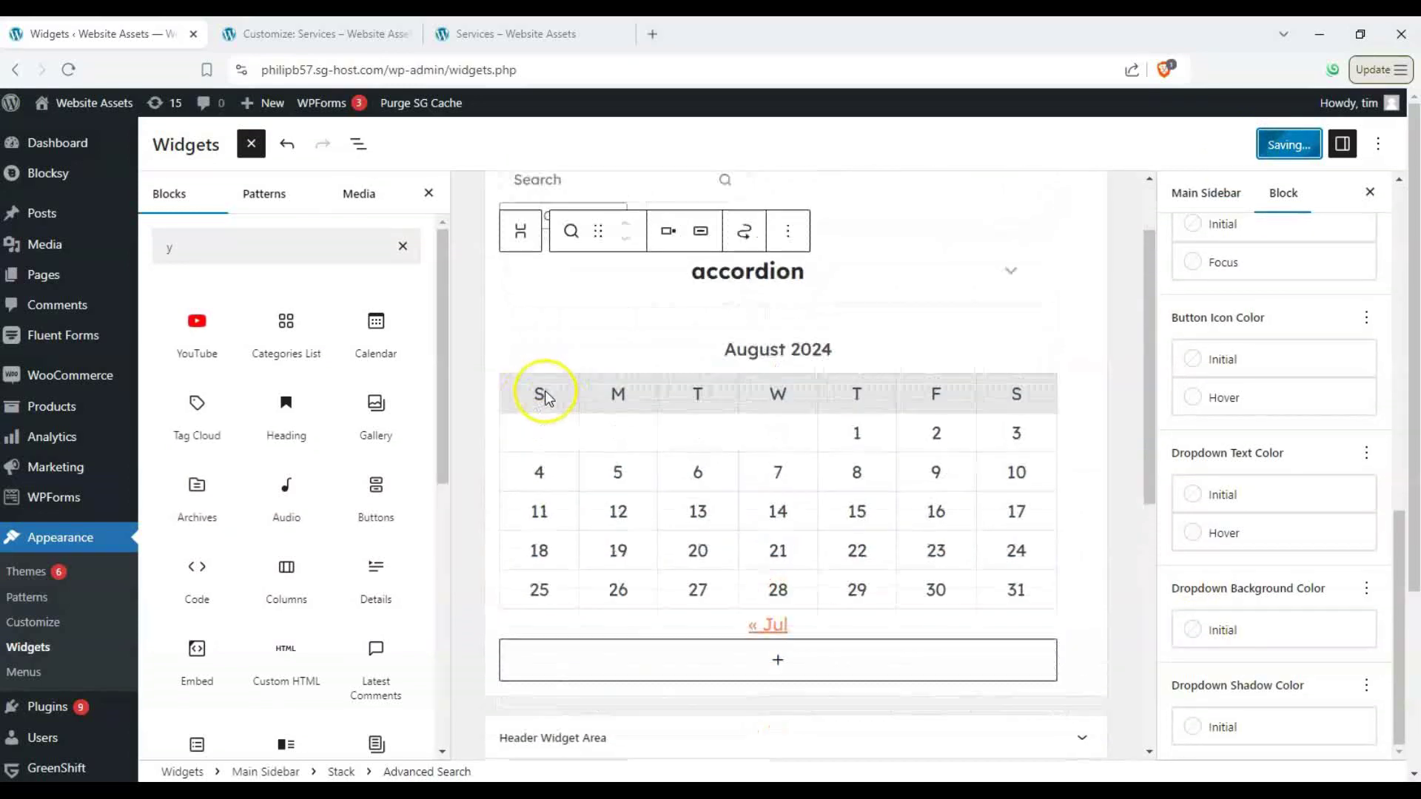
scroll(374, 411, down, 5)
scroll(375, 412, up, 5)
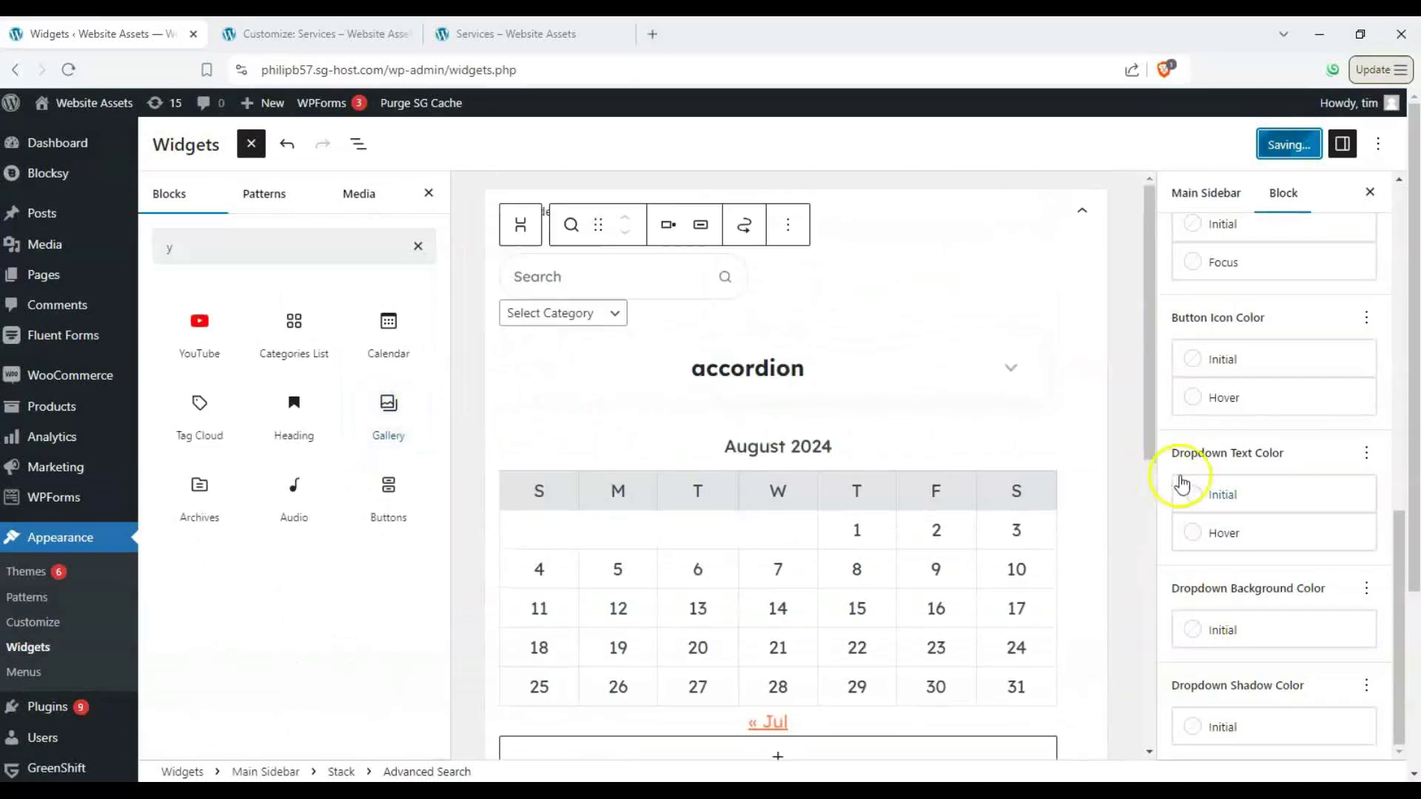
scroll(1113, 493, down, 3)
scroll(1099, 496, up, 3)
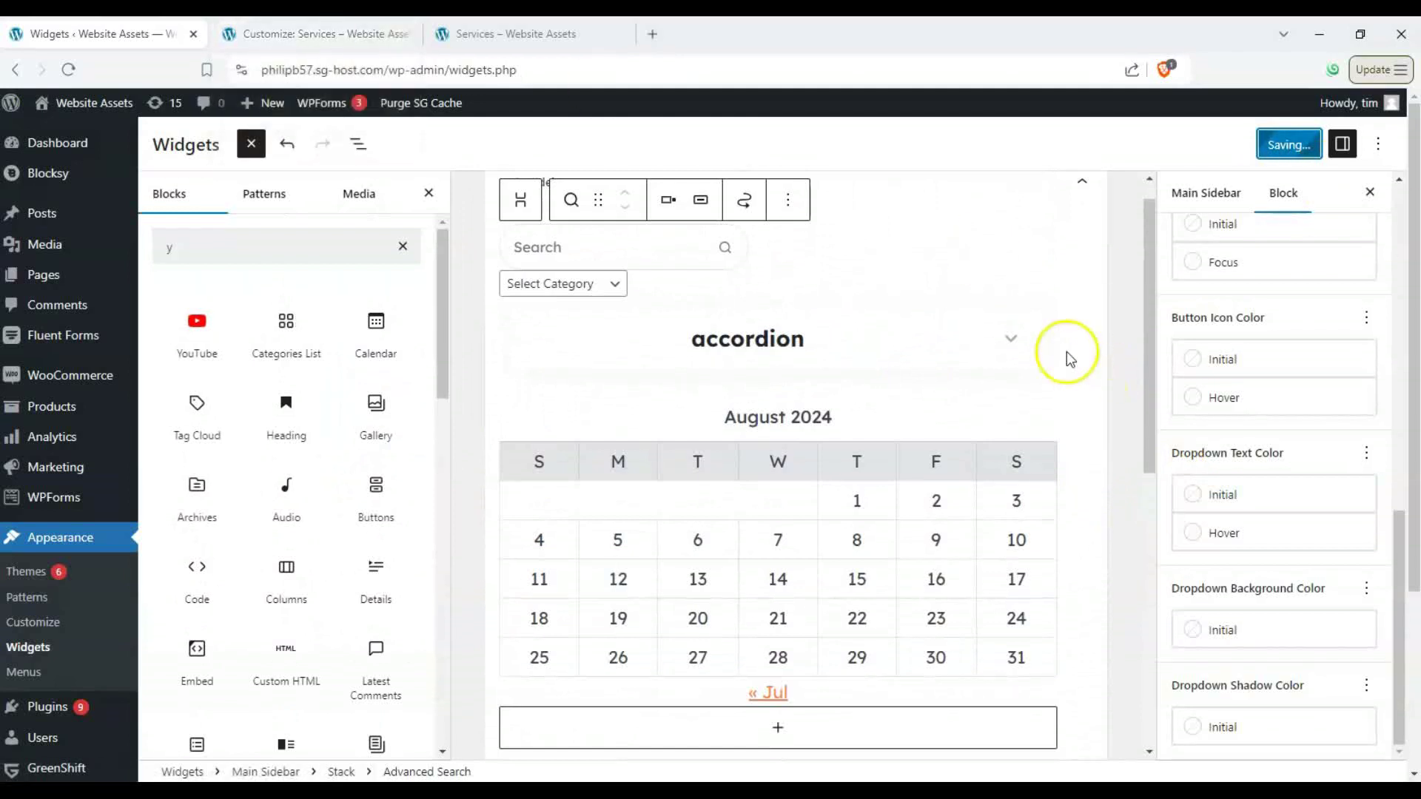
key(ctrl+3)
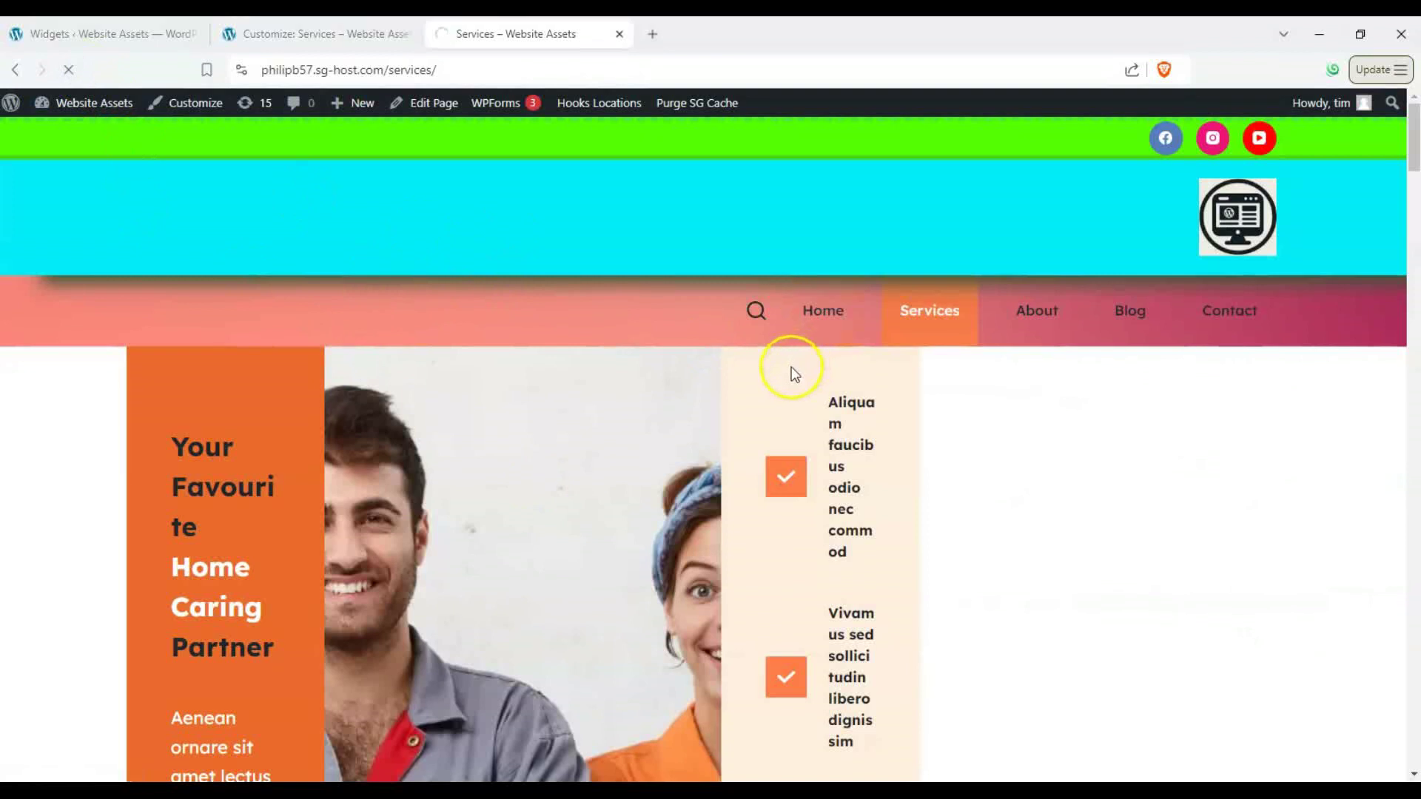
scroll(944, 429, down, 3)
scroll(945, 429, up, 2)
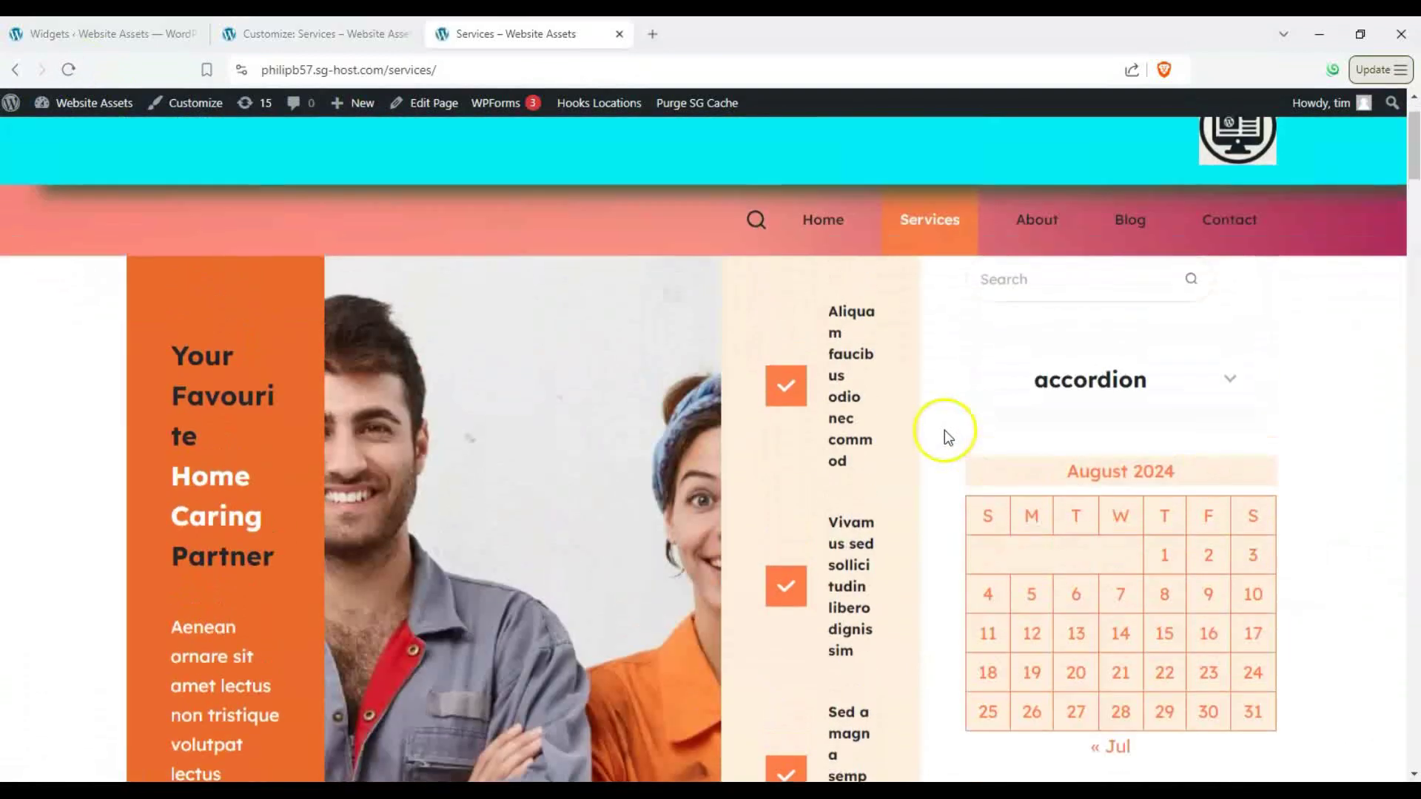
Expand the sidebar accordion on the Services page, then return to the Customizer tab
click(1065, 378)
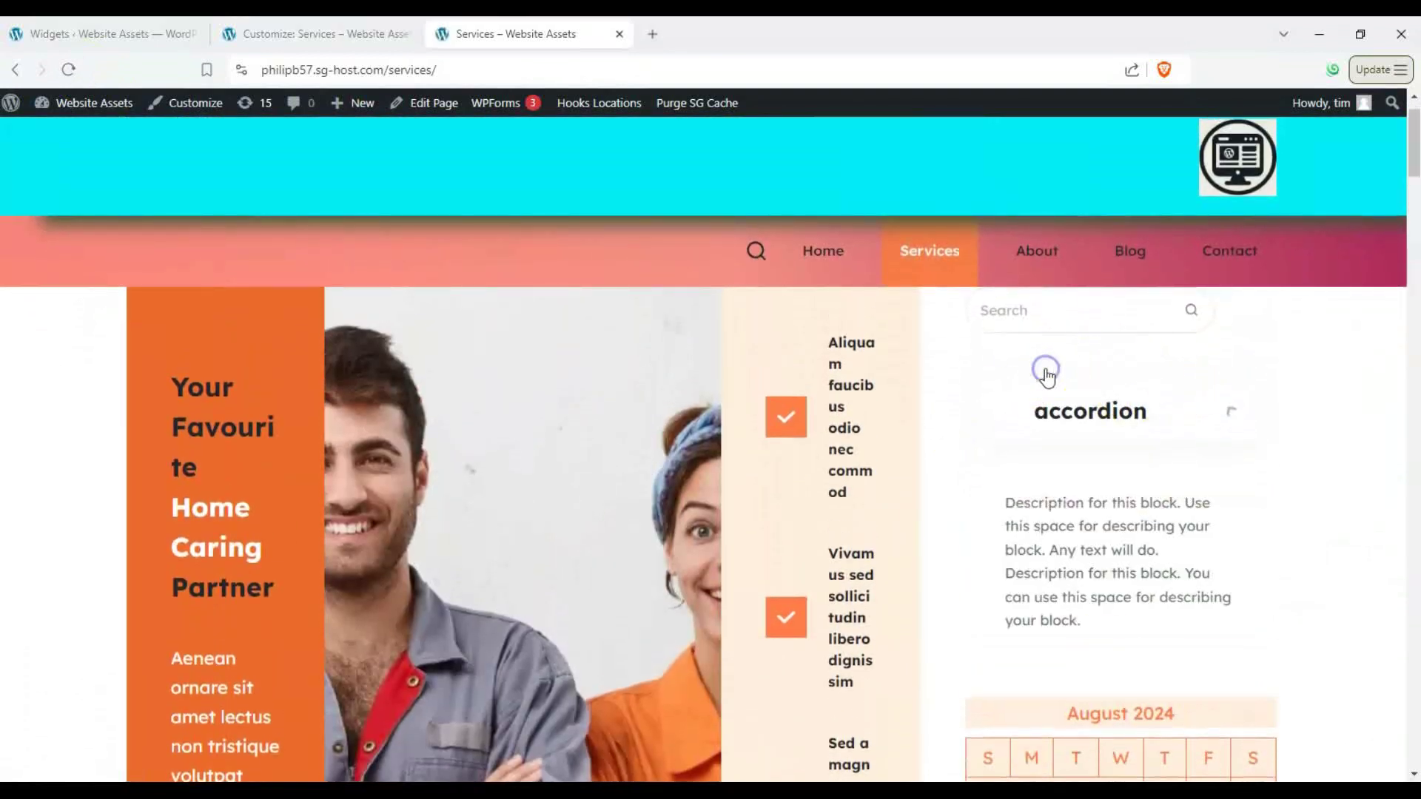
scroll(1050, 366, down, 1)
scroll(1033, 377, down, 2)
scroll(1010, 378, up, 3)
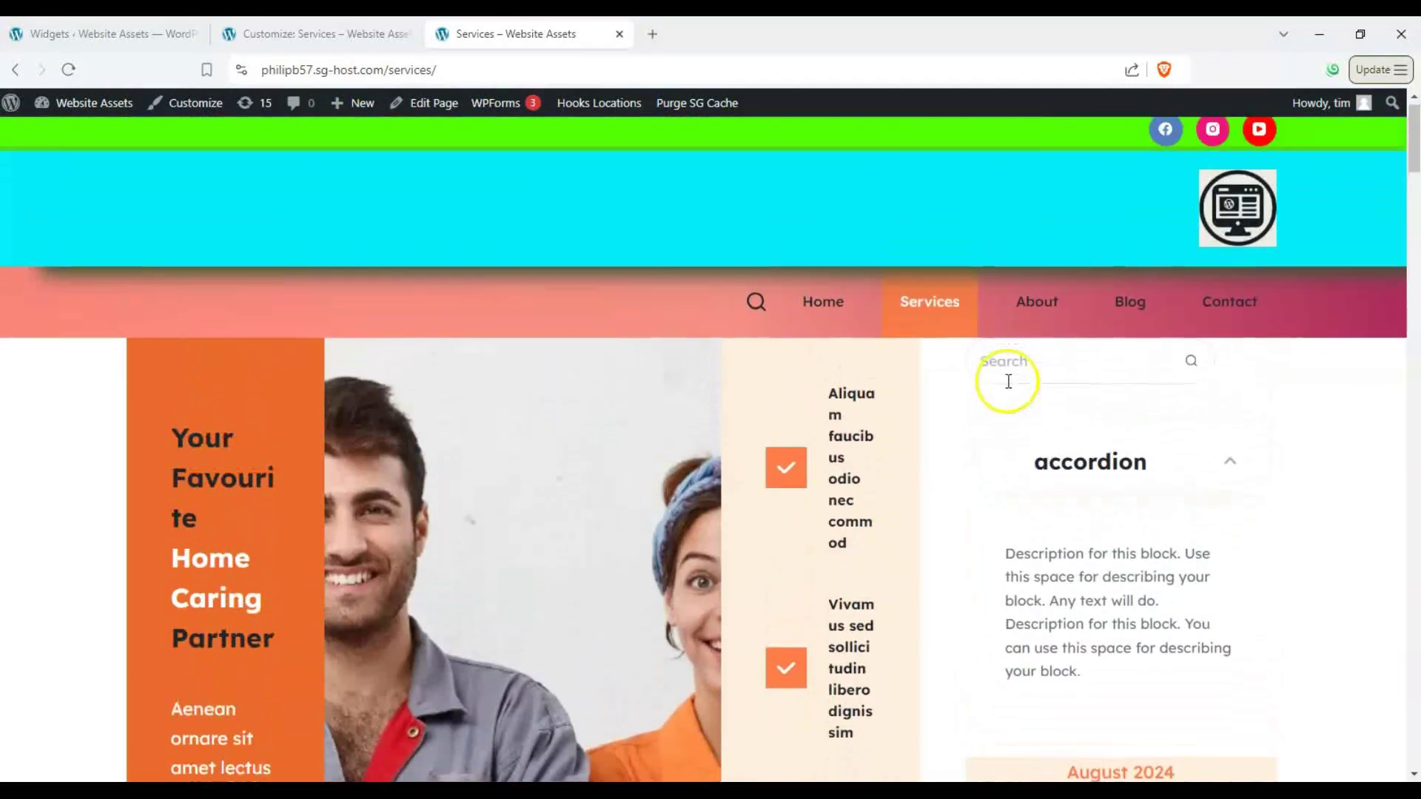
click(355, 34)
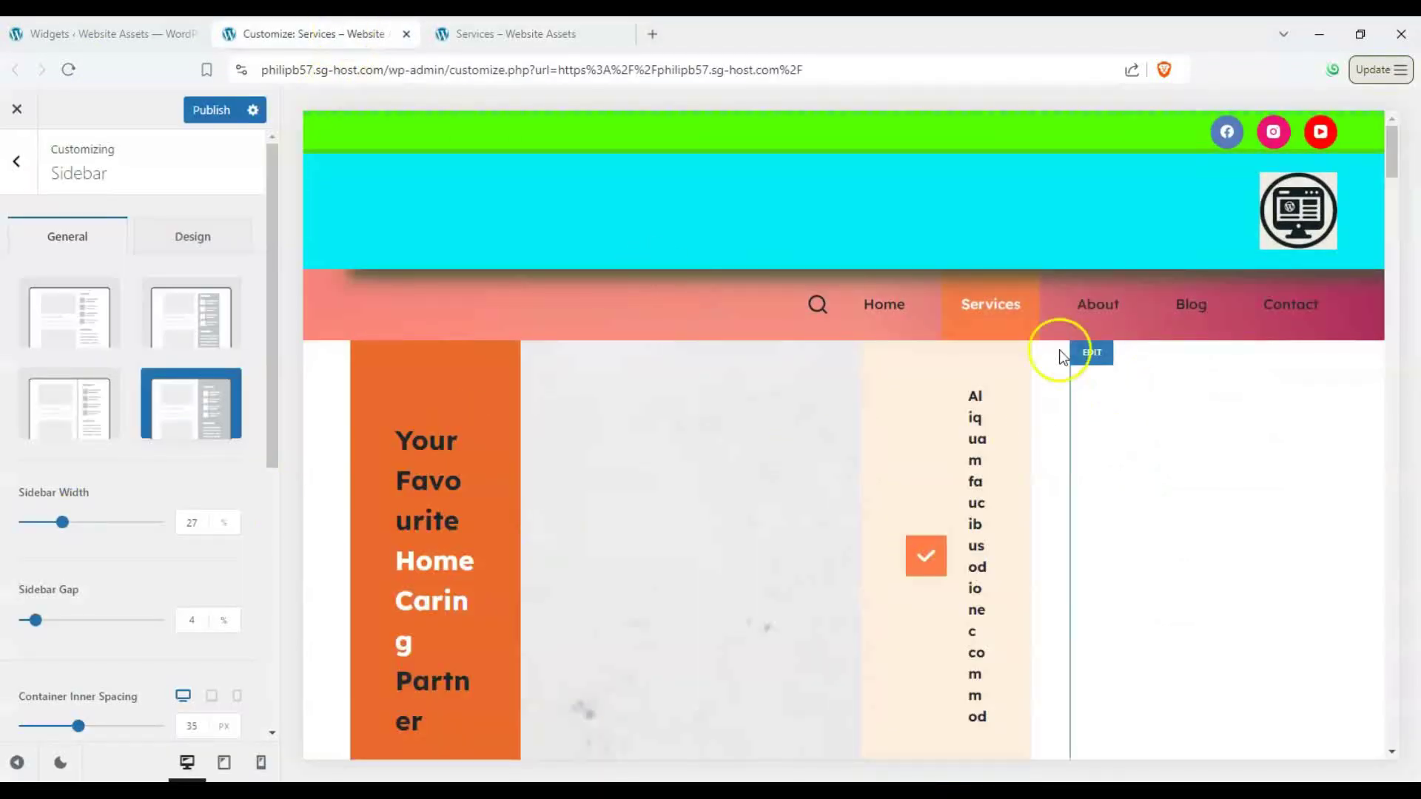
Load Services in the preview, choose a sidebar layout and narrow the sidebar width to 26%
click(992, 309)
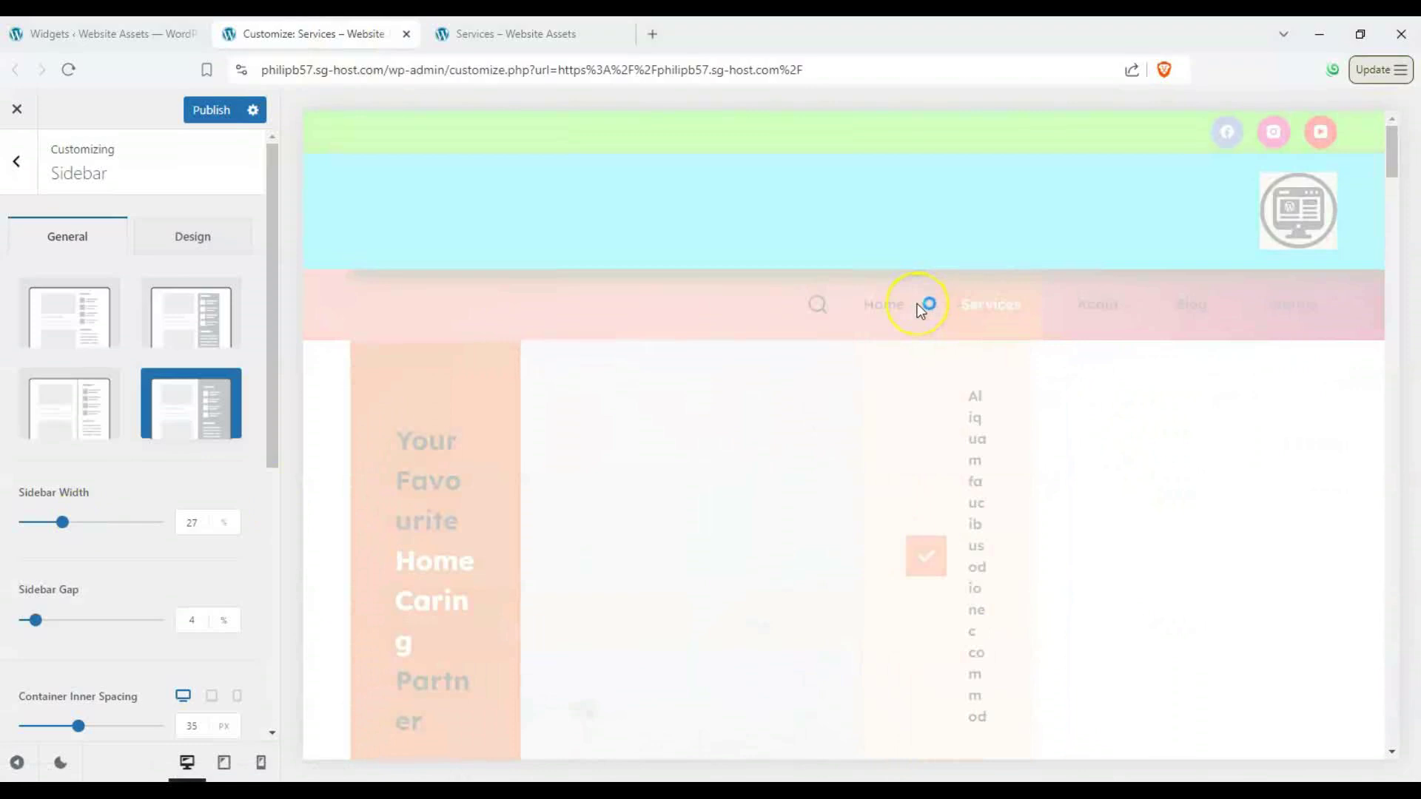
click(1055, 340)
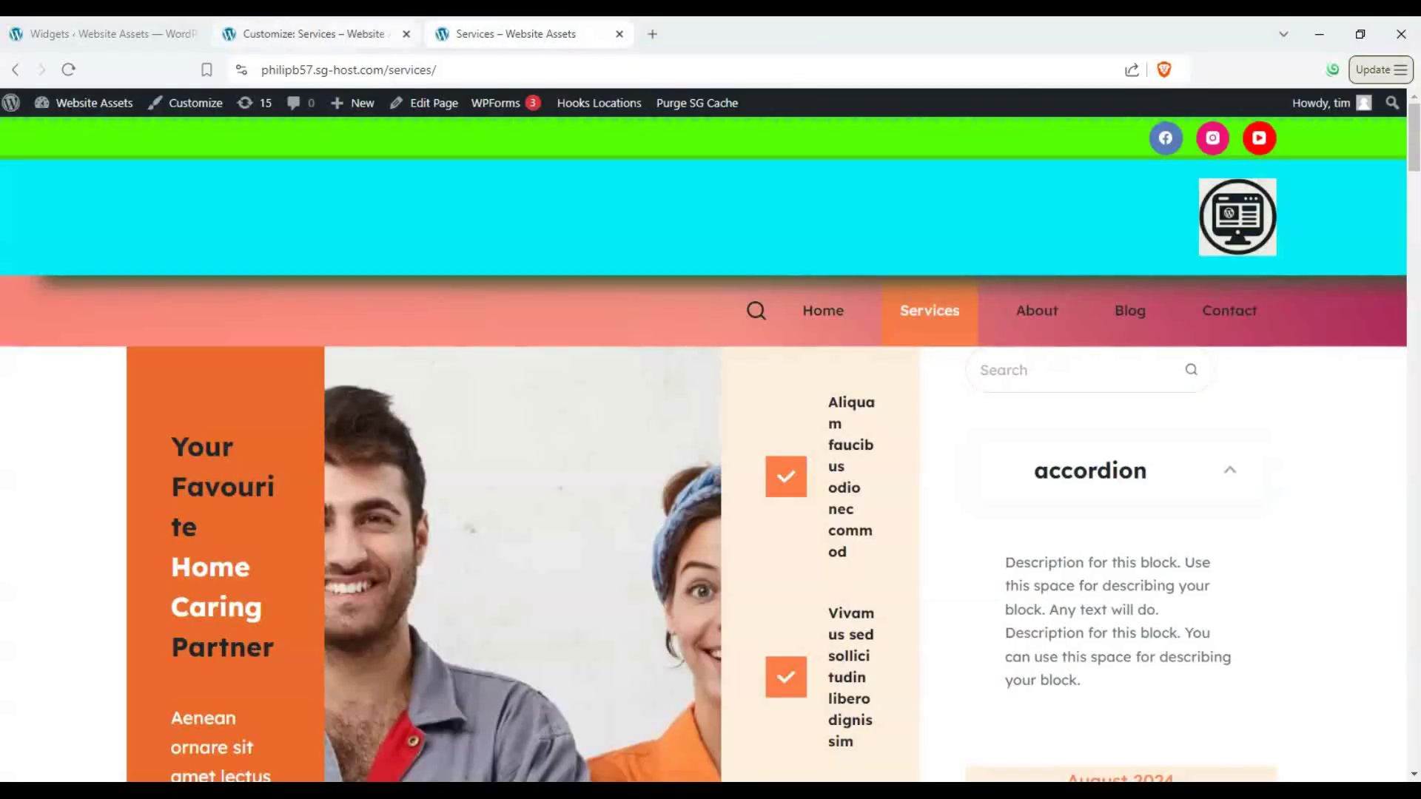
click(761, 306)
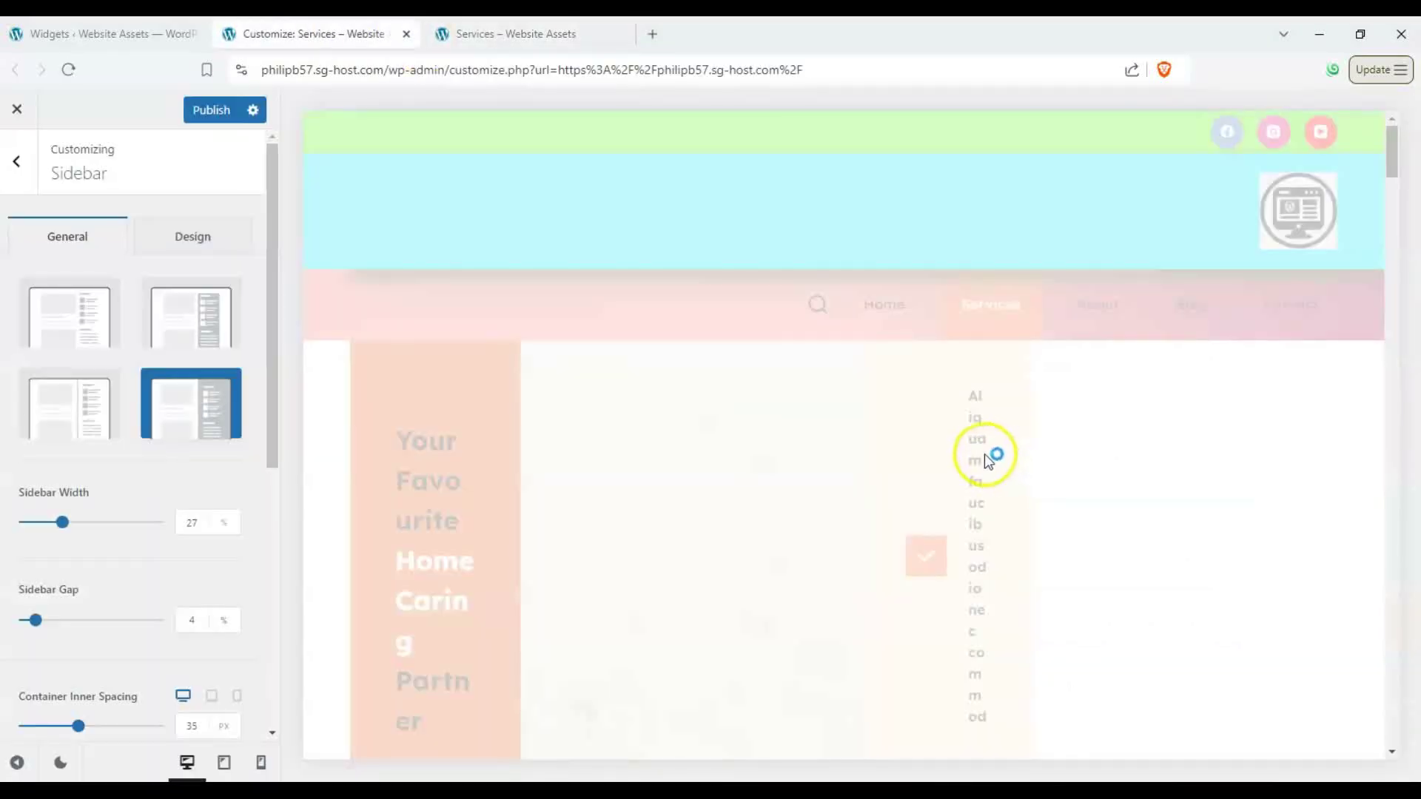
scroll(1259, 572, down, 1)
scroll(1198, 563, down, 2)
scroll(1198, 563, up, 2)
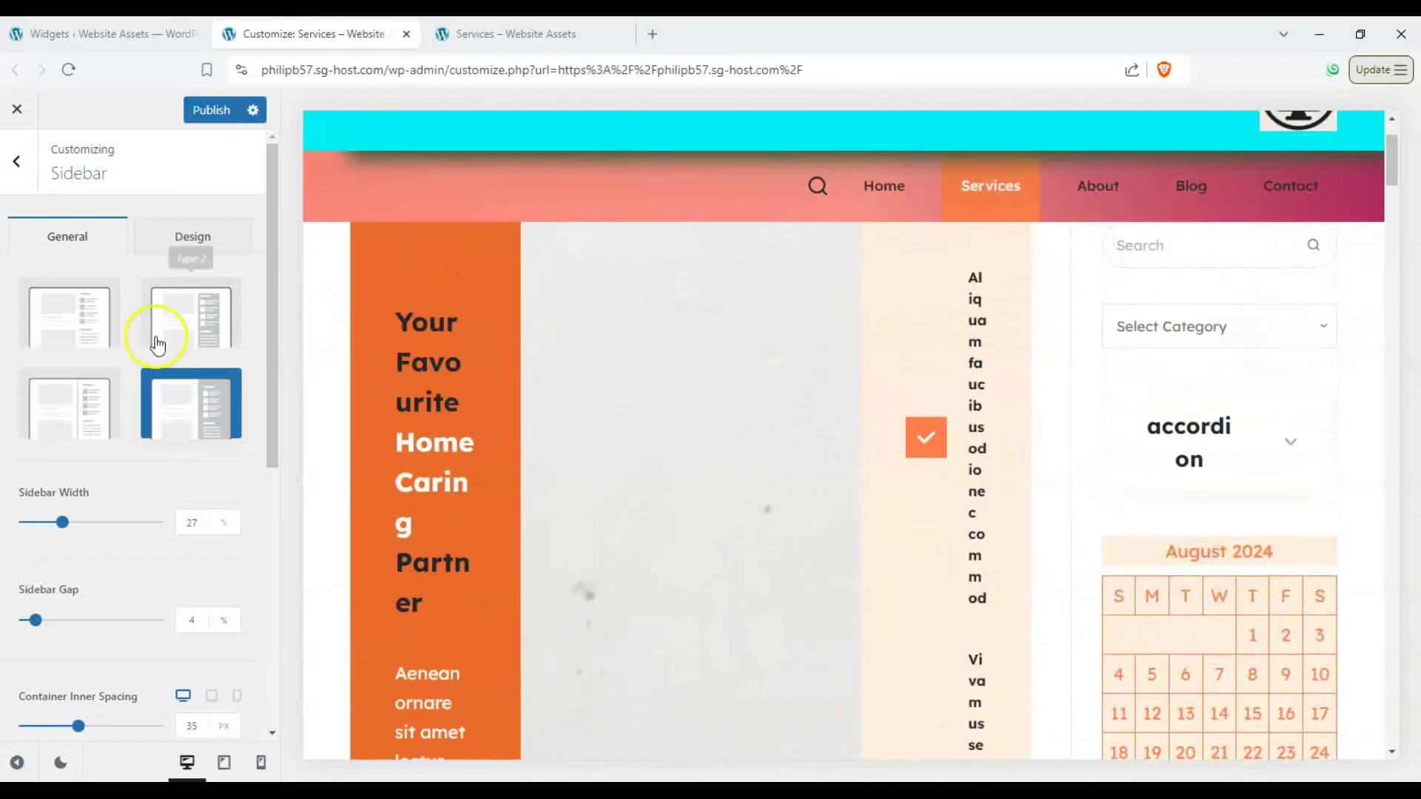
click(159, 320)
click(63, 312)
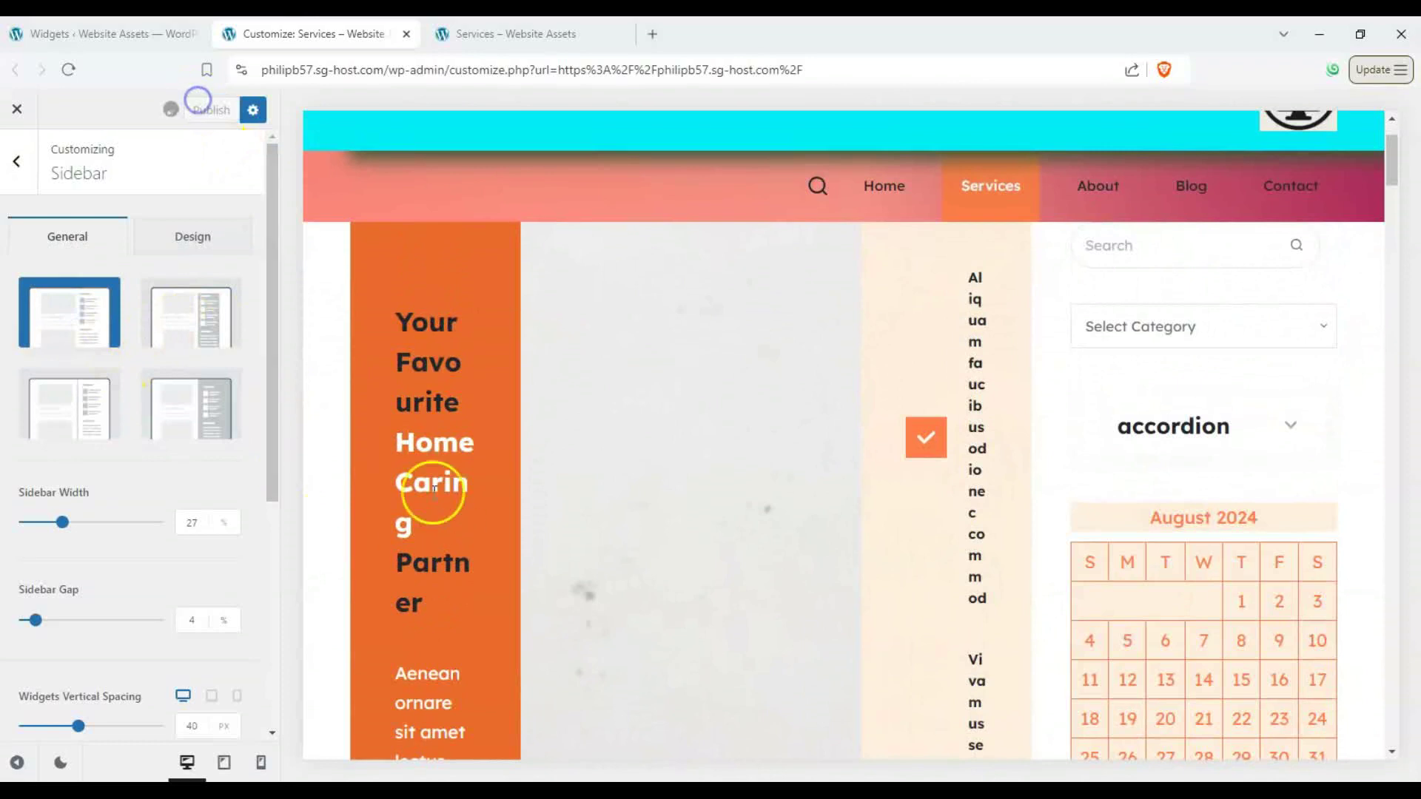
drag(71, 530, 57, 526)
drag(45, 628, 94, 593)
scroll(51, 602, down, 2)
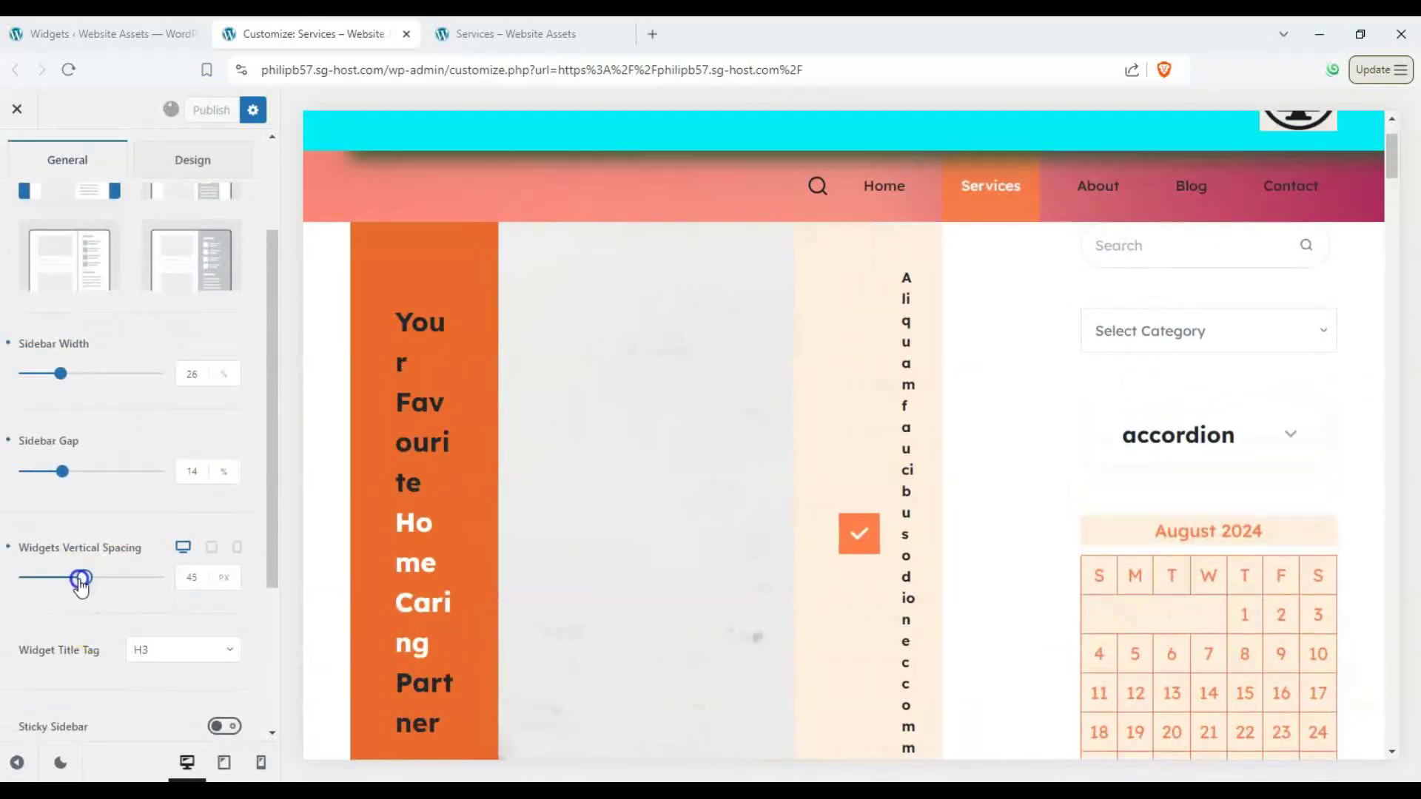
scroll(121, 606, down, 2)
scroll(120, 608, down, 1)
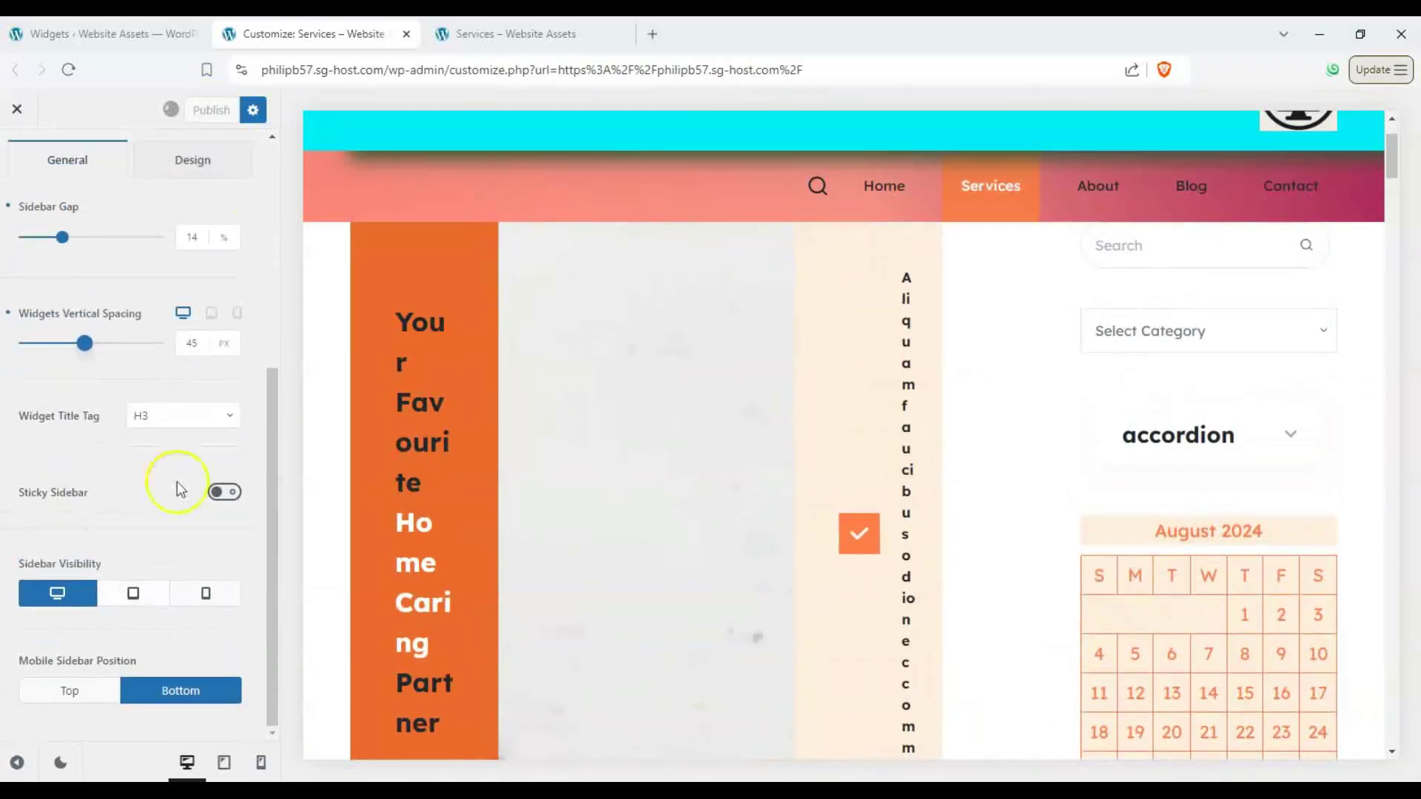
Publish the sidebar settings and reload the live Services page
click(205, 112)
key(ctrl+Tab)
key(F5)
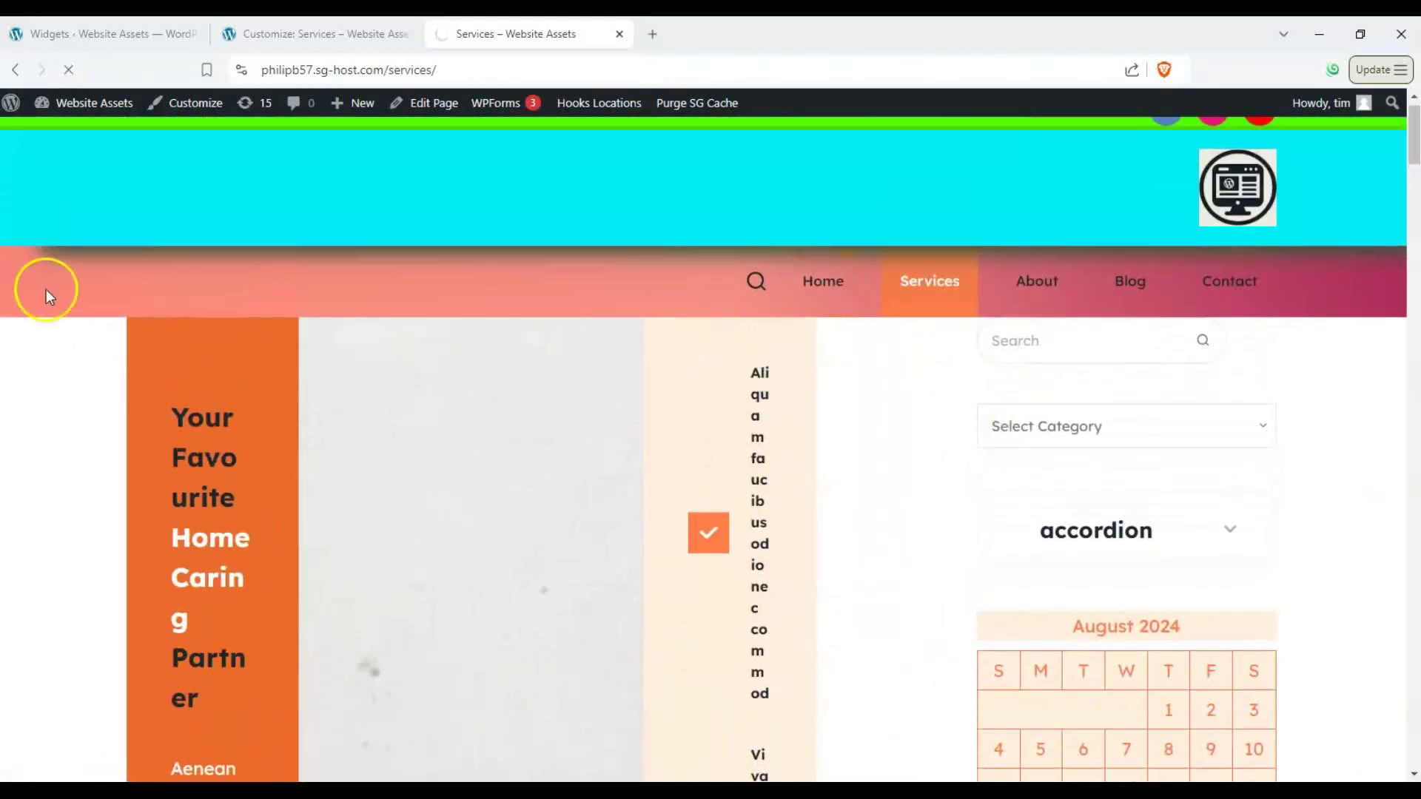
Load the site's home page to check the sidebar appears there too
click(45, 290)
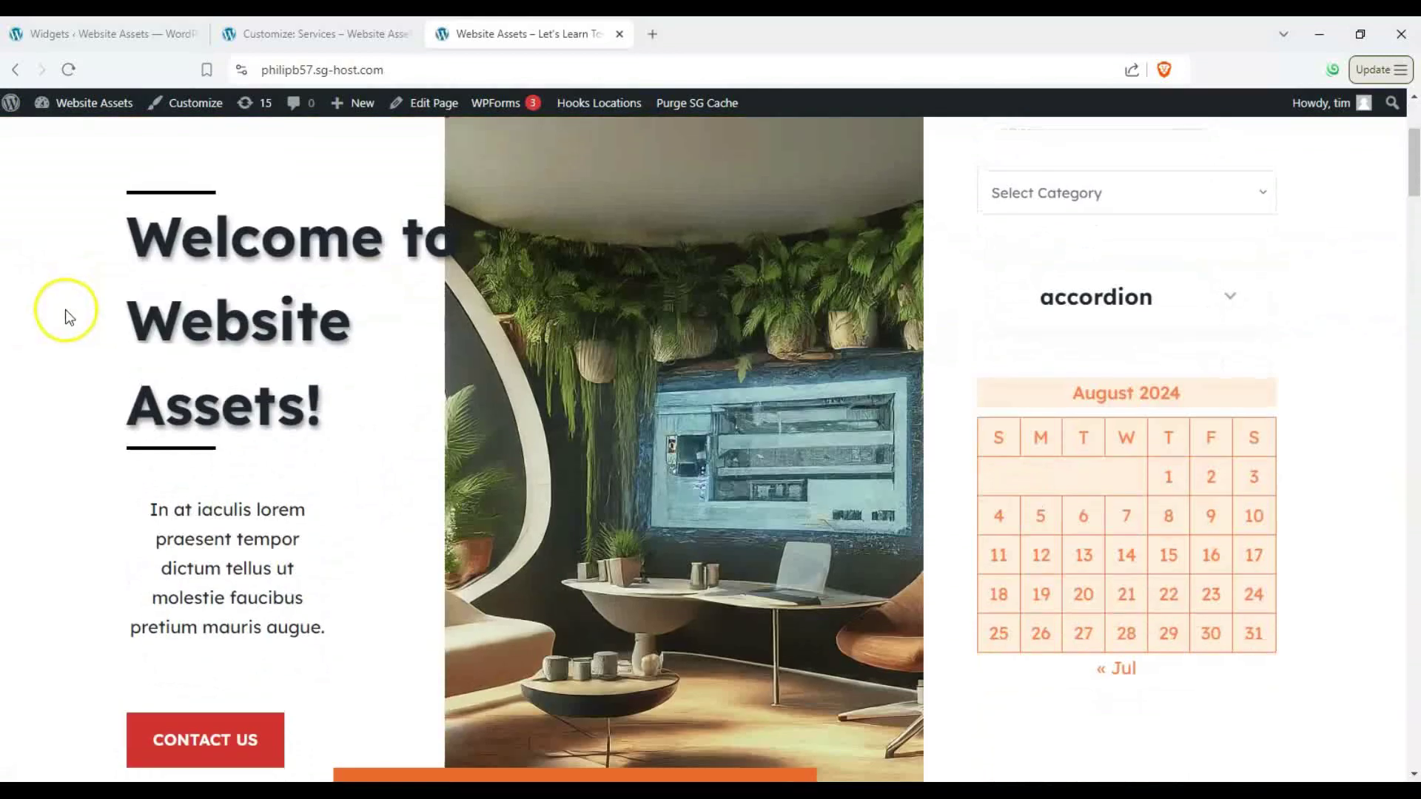
scroll(67, 314, down, 1)
scroll(67, 314, down, 3)
scroll(68, 314, down, 2)
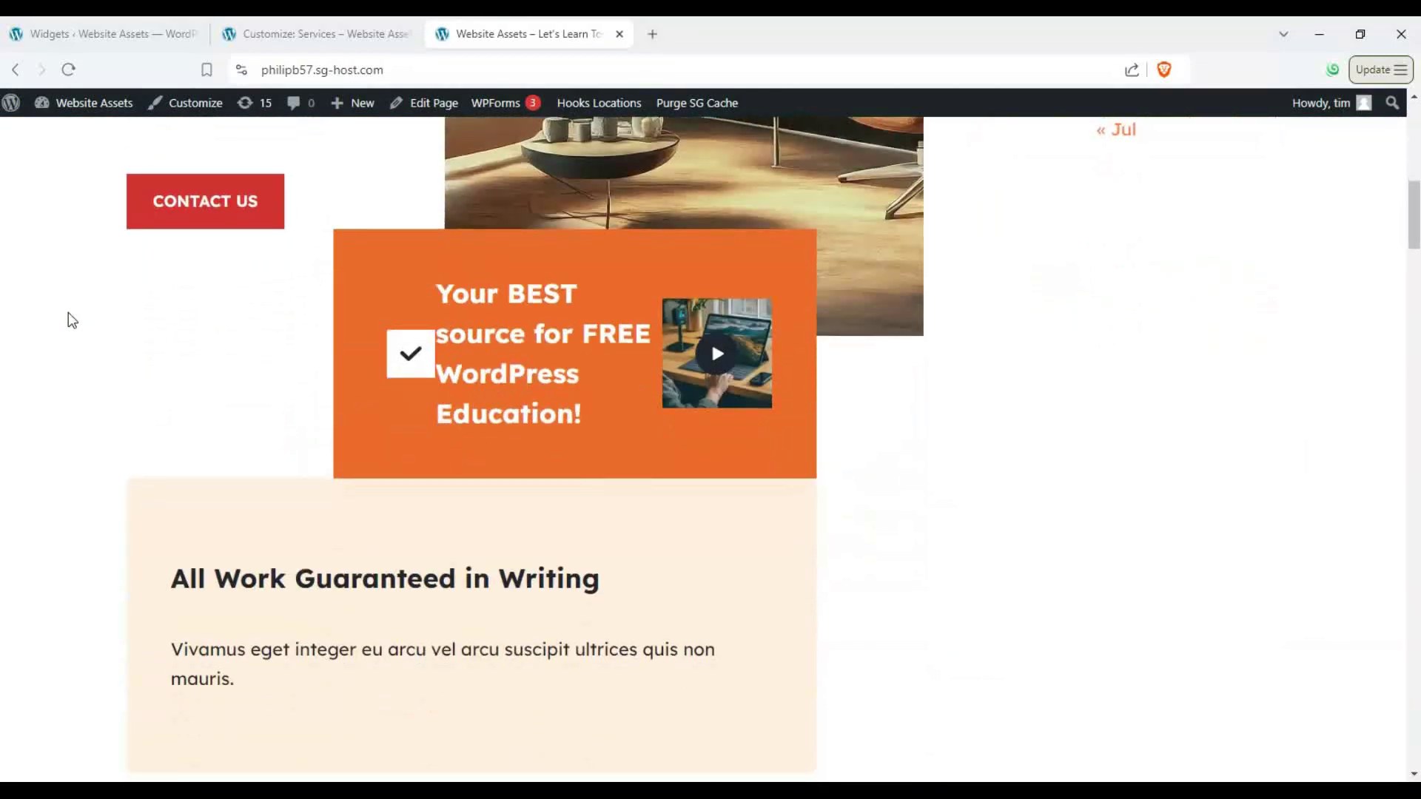
scroll(70, 320, up, 4)
scroll(69, 312, up, 3)
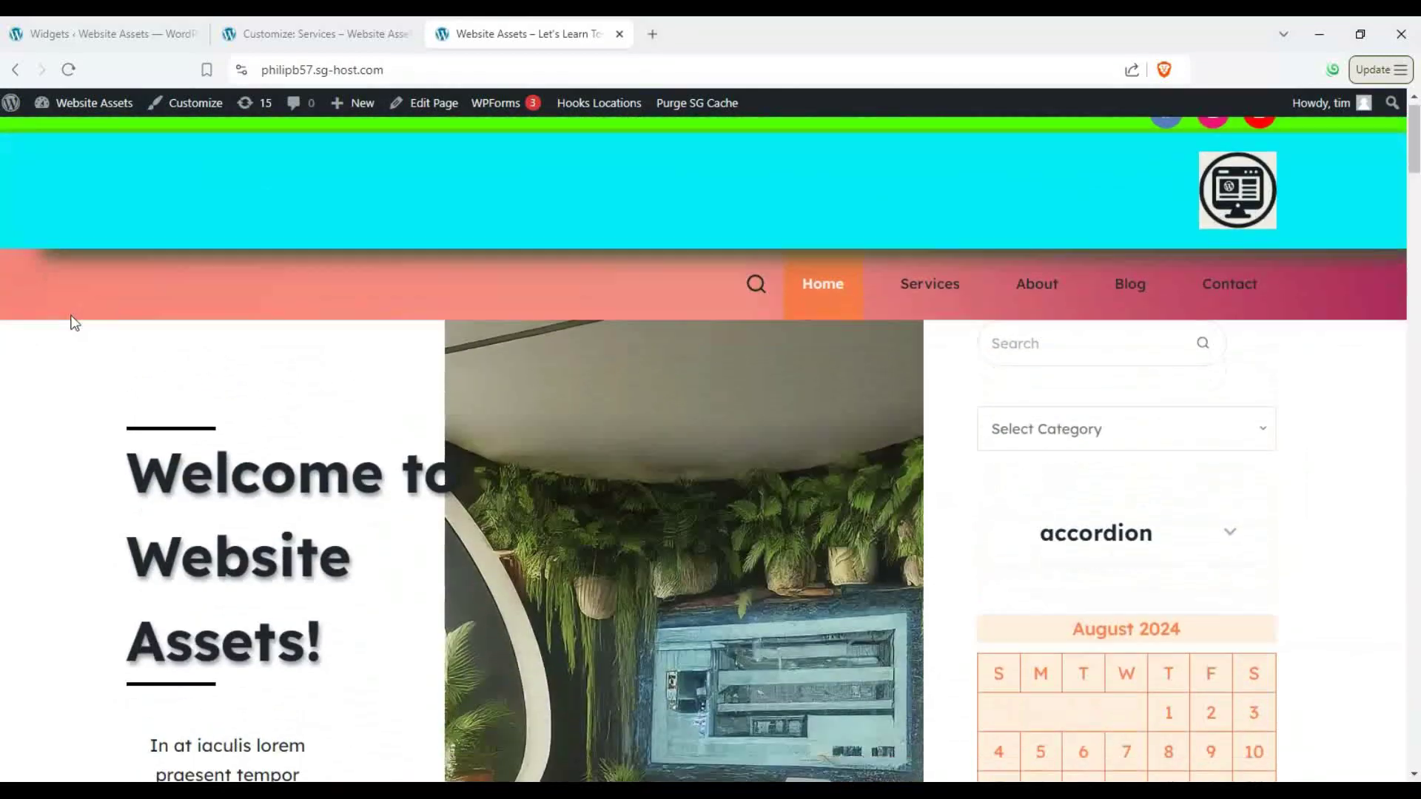
scroll(71, 317, down, 3)
scroll(73, 319, up, 1)
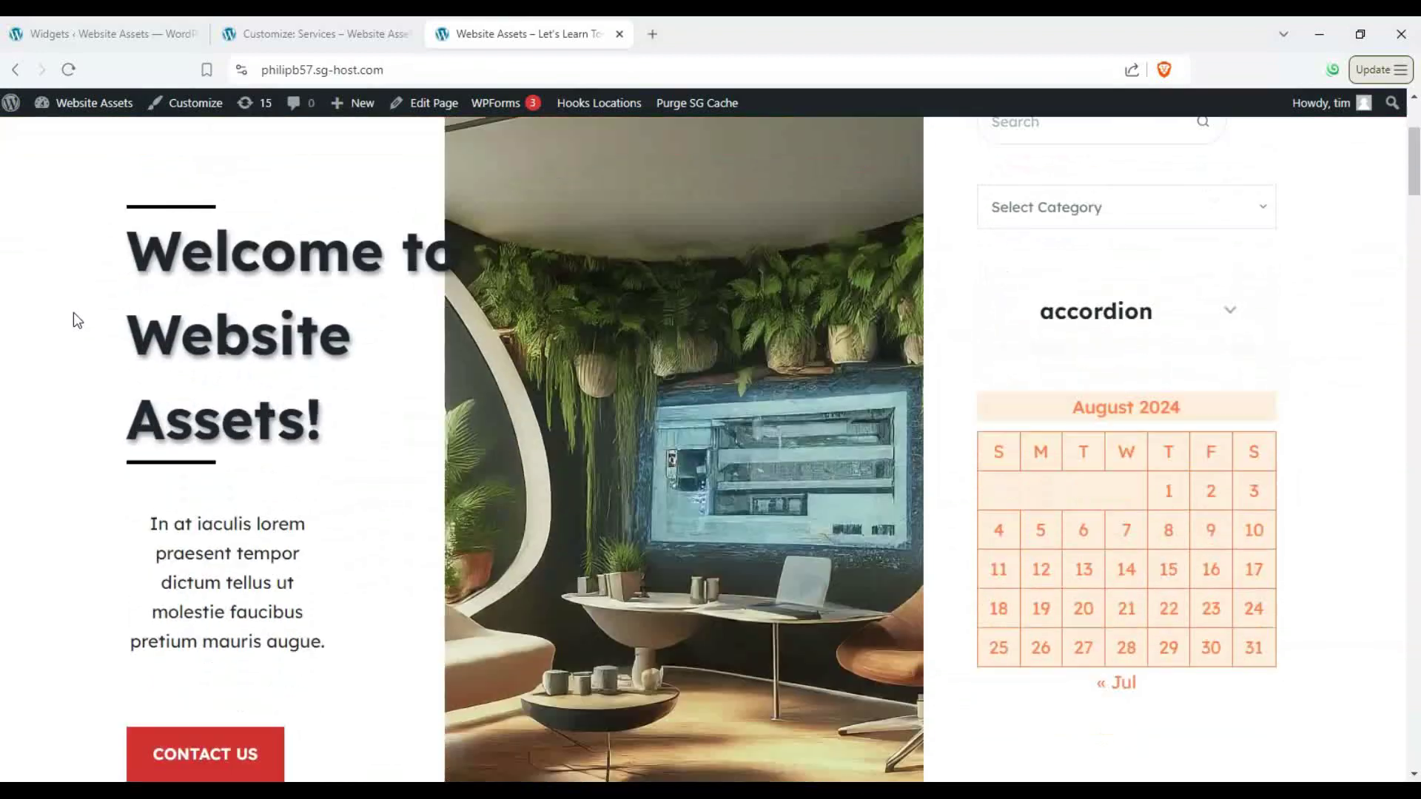
scroll(74, 321, up, 1)
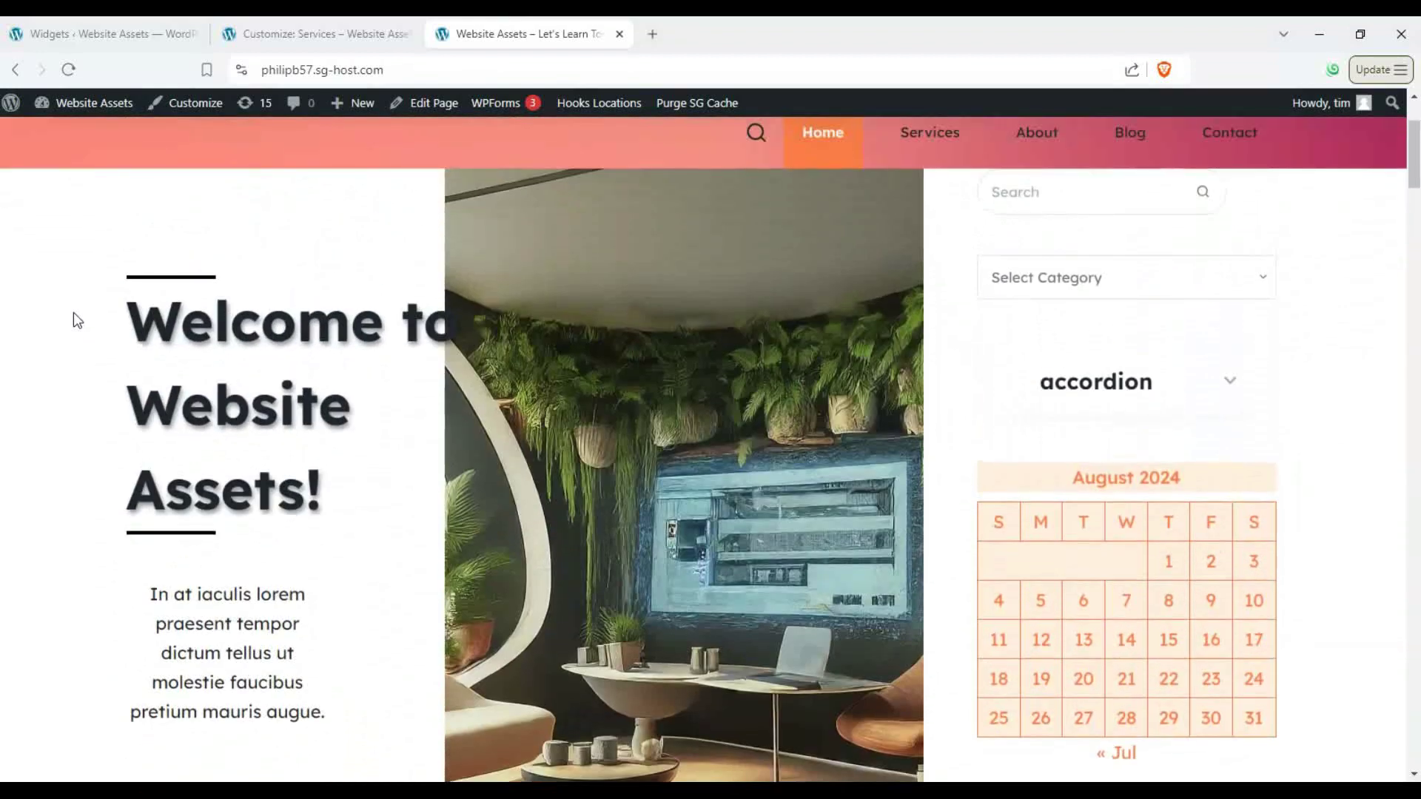